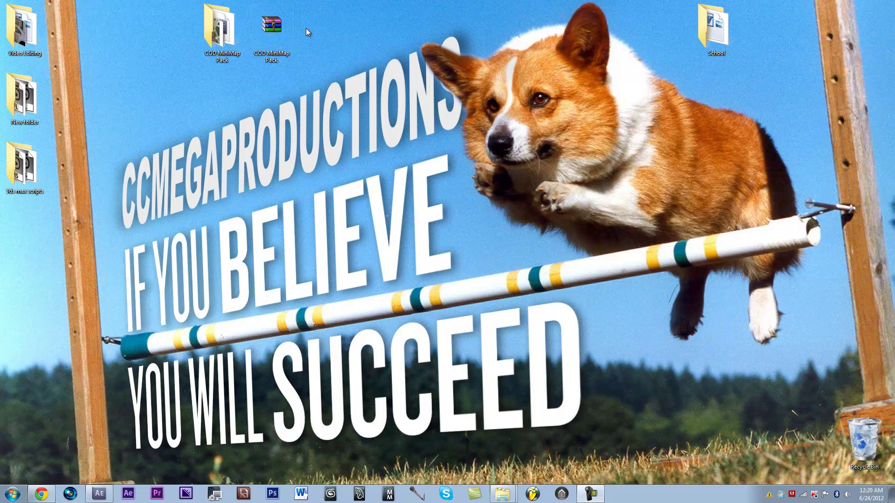
Rearrange the COD MiniMap Pack folder and archive icons, then open the COD MiniMap Pack folder
drag(306, 28, 315, 28)
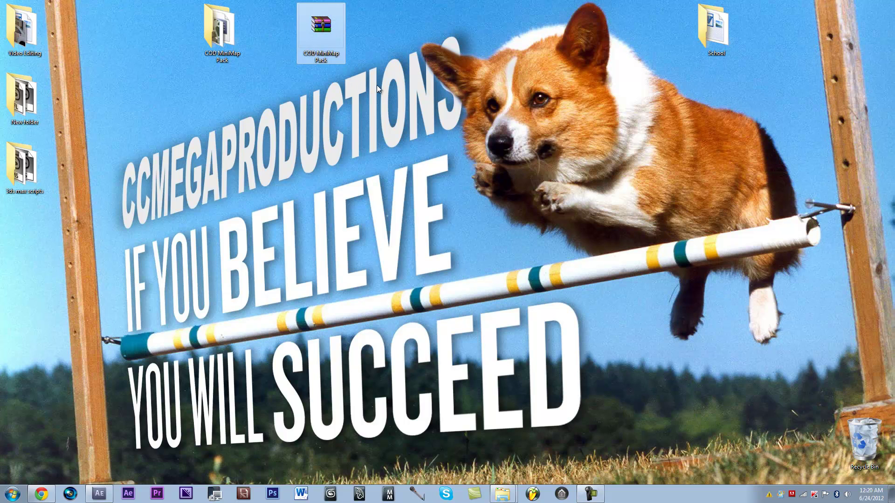
drag(219, 31, 169, 30)
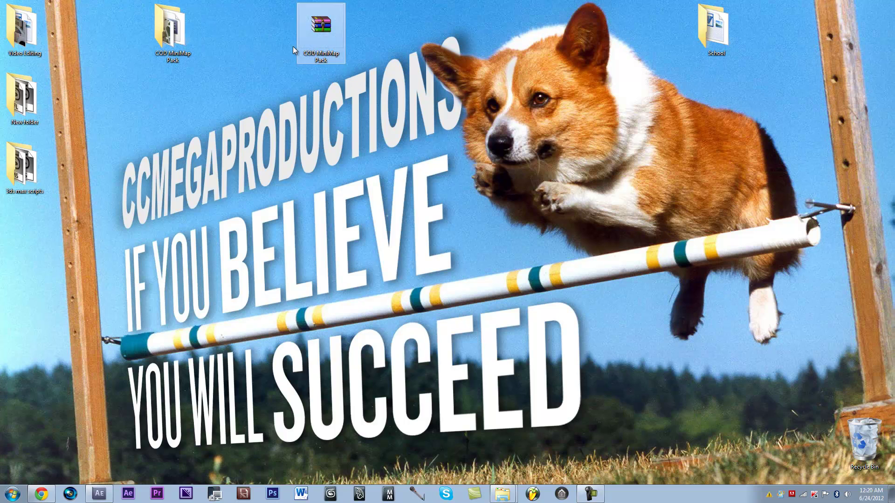
drag(322, 38, 249, 46)
click(171, 40)
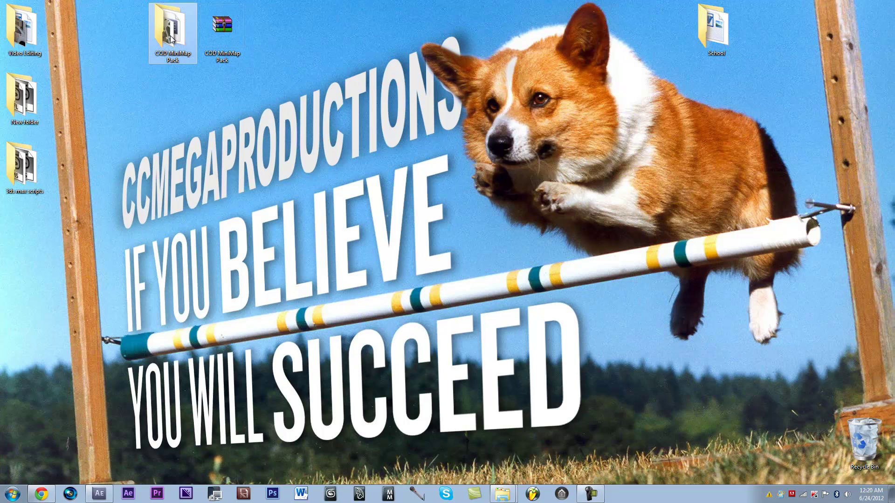
double_click(170, 40)
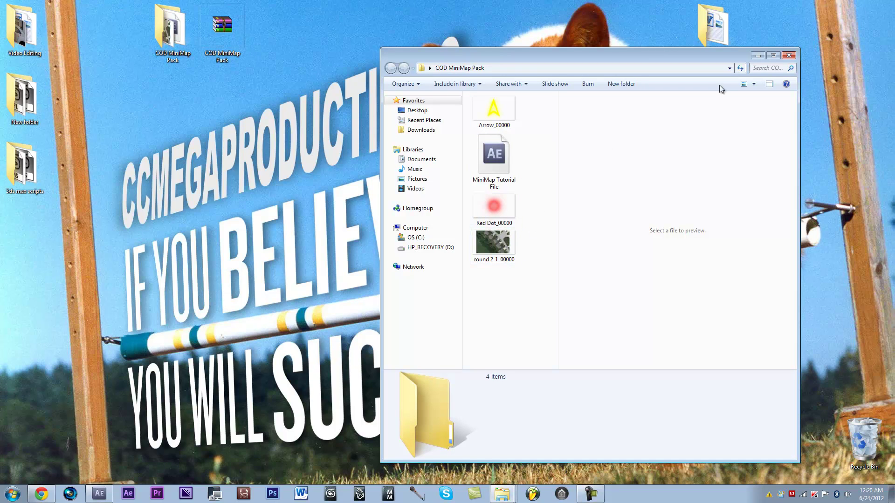
Close the COD MiniMap Pack Explorer window
key(m)
click(788, 56)
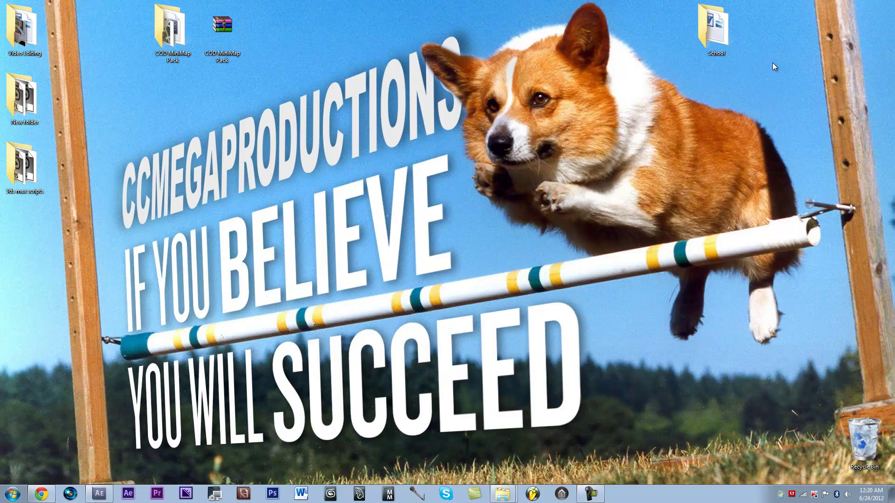
Play the MW3 Survival Mode video, then play MW3 Survival Mode (2) and pause at 0:14
click(46, 494)
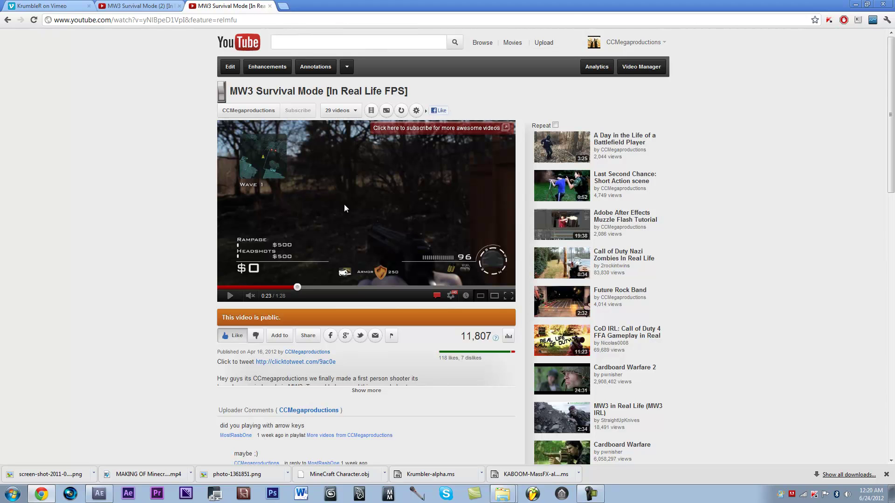
click(324, 177)
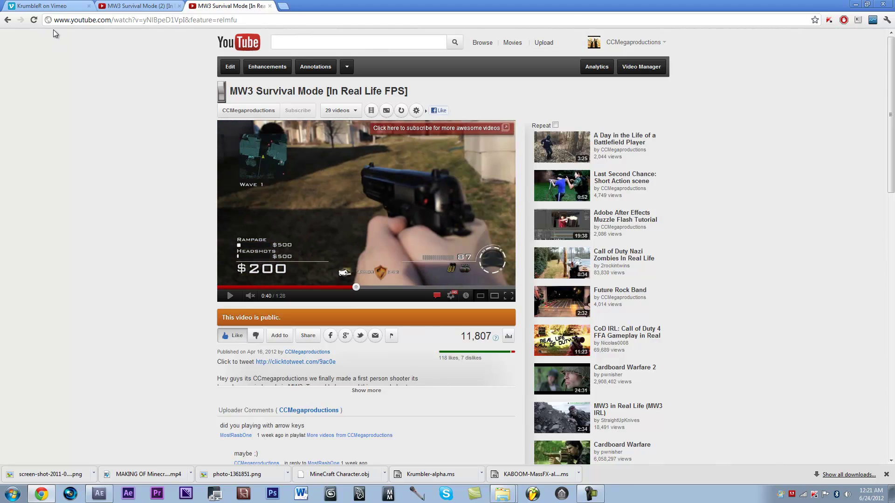
click(115, 6)
click(339, 167)
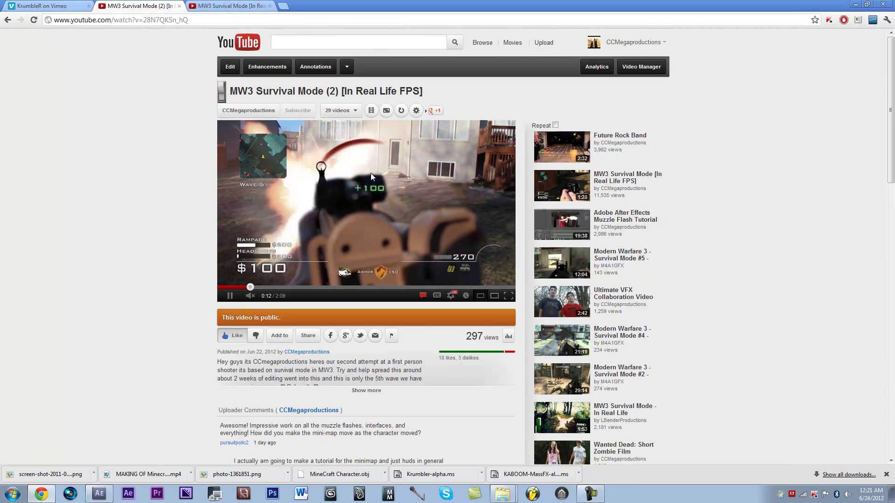
click(264, 184)
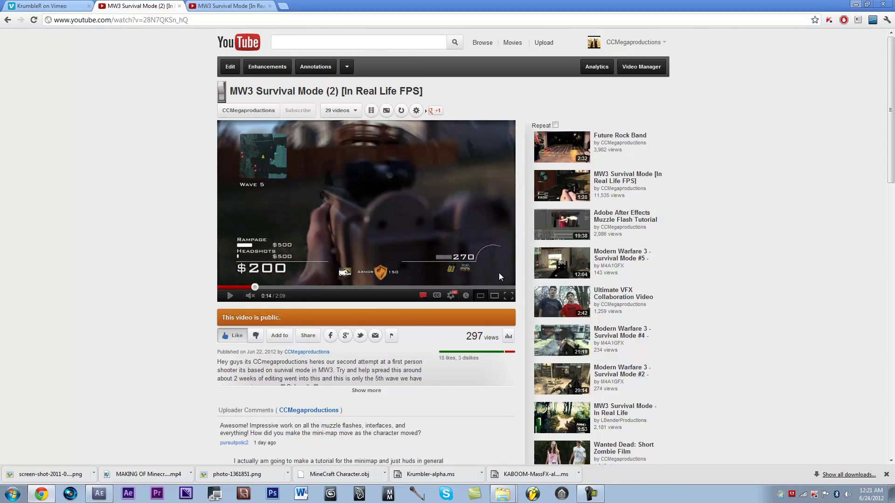
Return to the MiniMap Tutorial File project and scrub the round 2_1 footage to preview it
key(super+d)
click(99, 494)
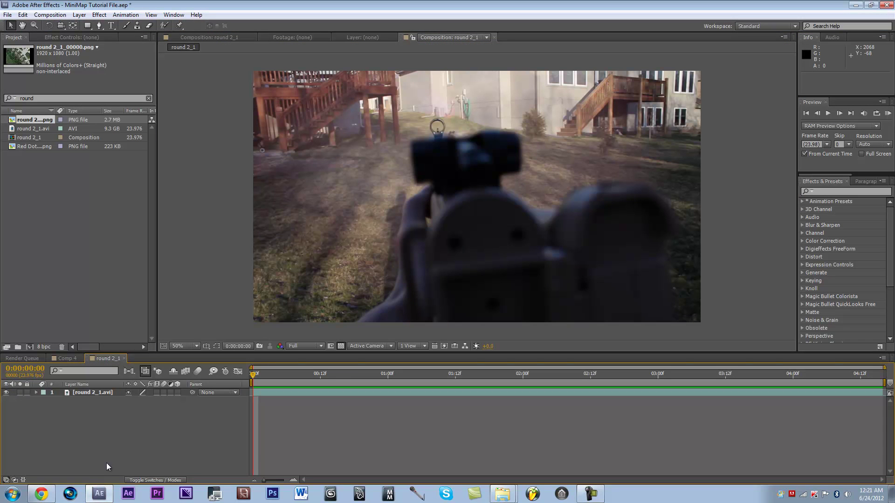
click(52, 161)
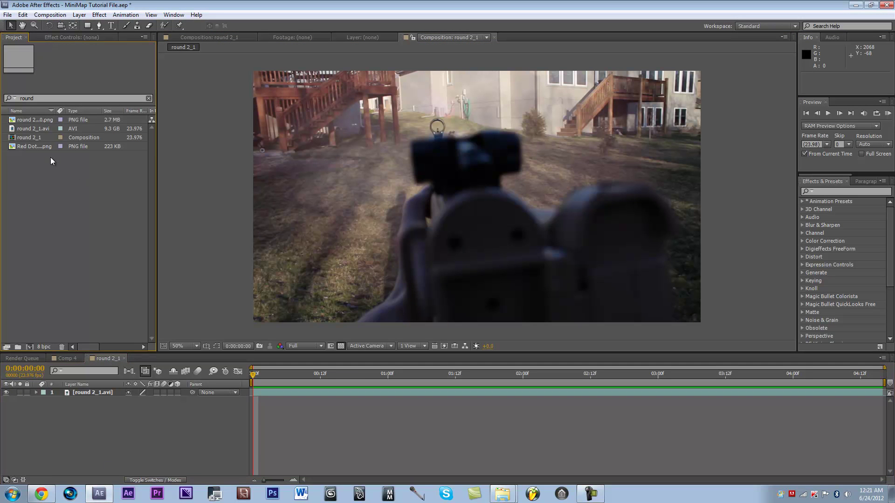
click(26, 122)
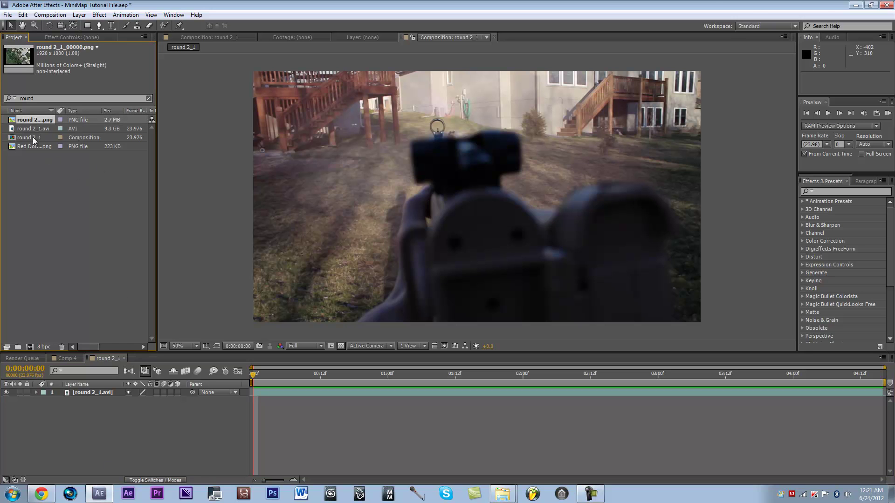
key(super+d)
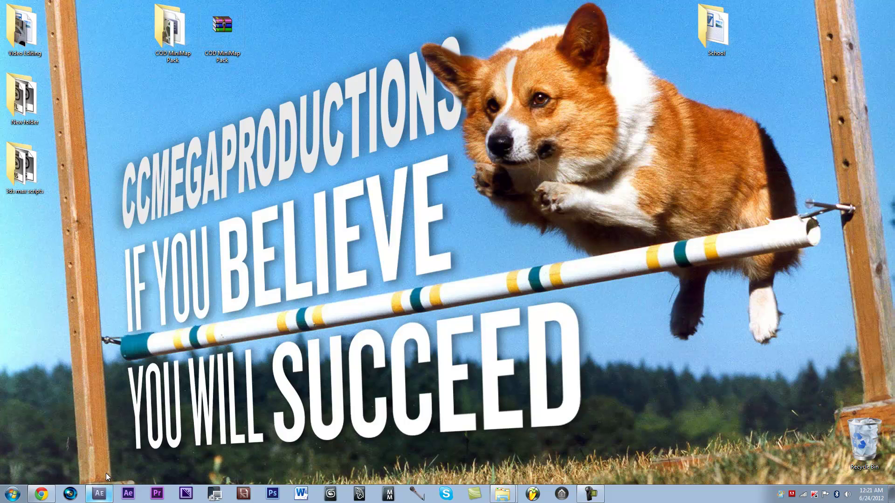
click(104, 487)
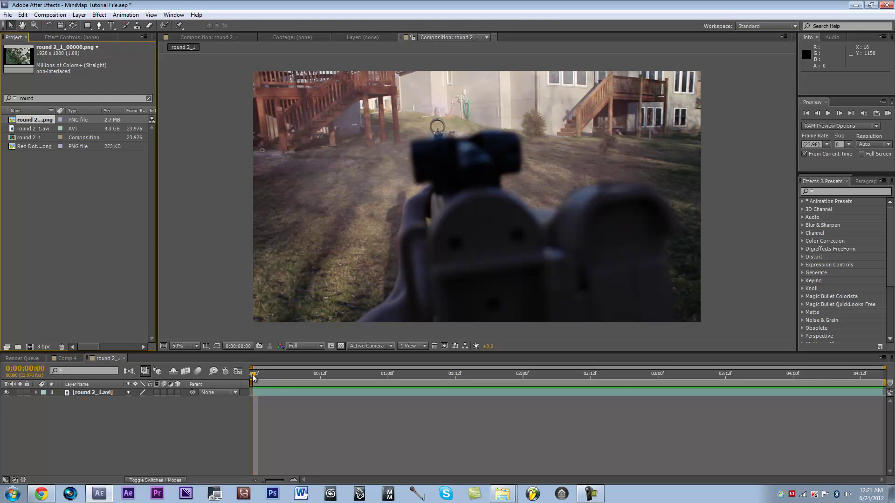
mouse_move(256, 377)
mouse_down()
mouse_move(429, 389)
mouse_move(866, 377)
mouse_move(252, 378)
mouse_up()
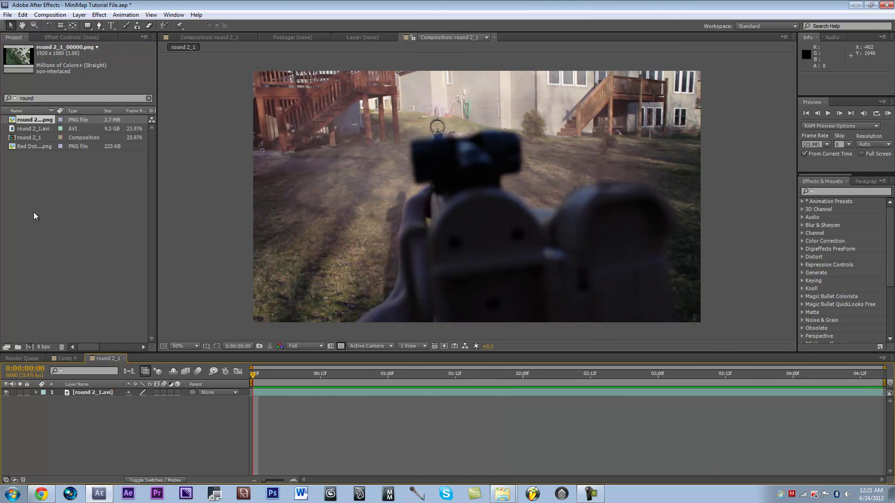
Duplicate the round 2_1.avi footage item and add the copy as a second layer in round 2_1
click(90, 249)
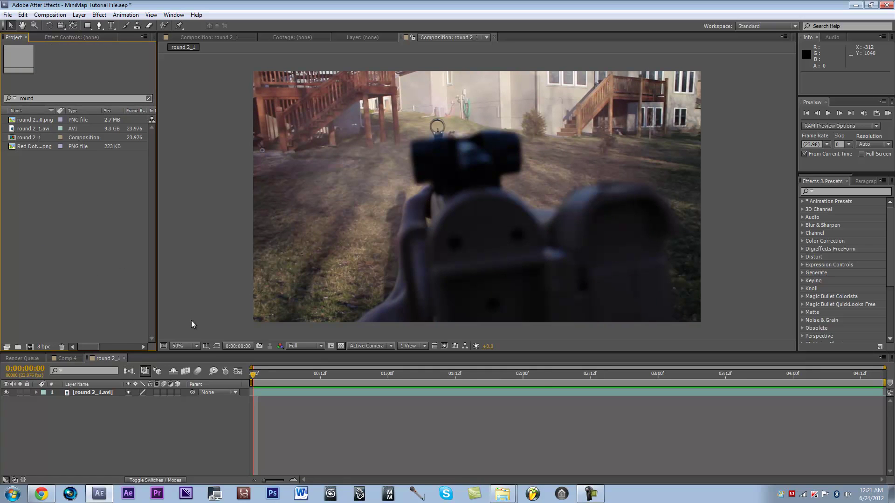
click(95, 393)
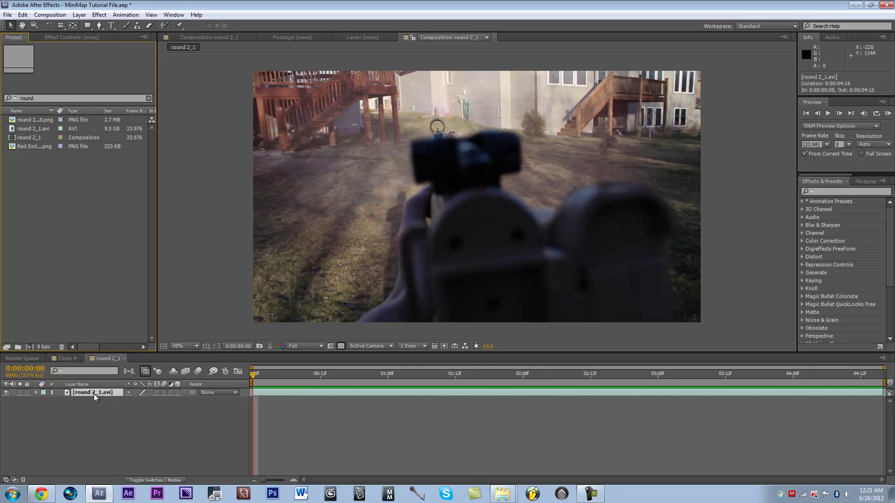
click(39, 133)
drag(39, 136, 33, 335)
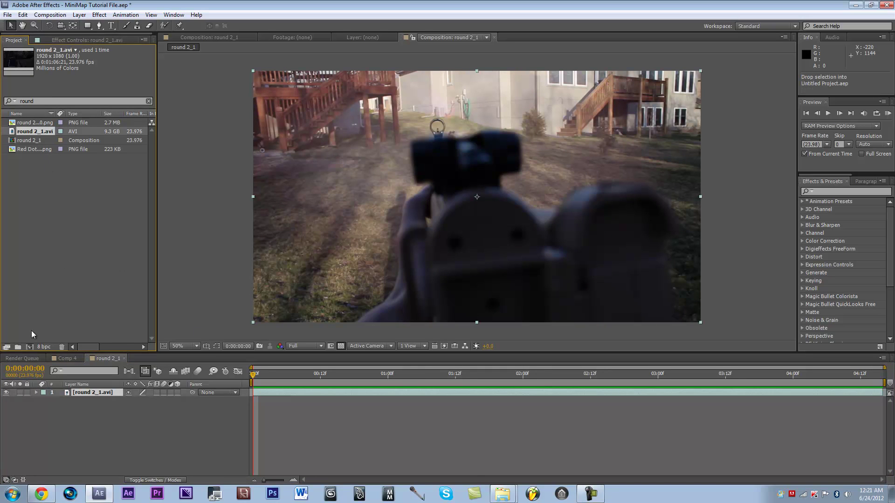
drag(45, 214, 115, 381)
key(ctrl+d)
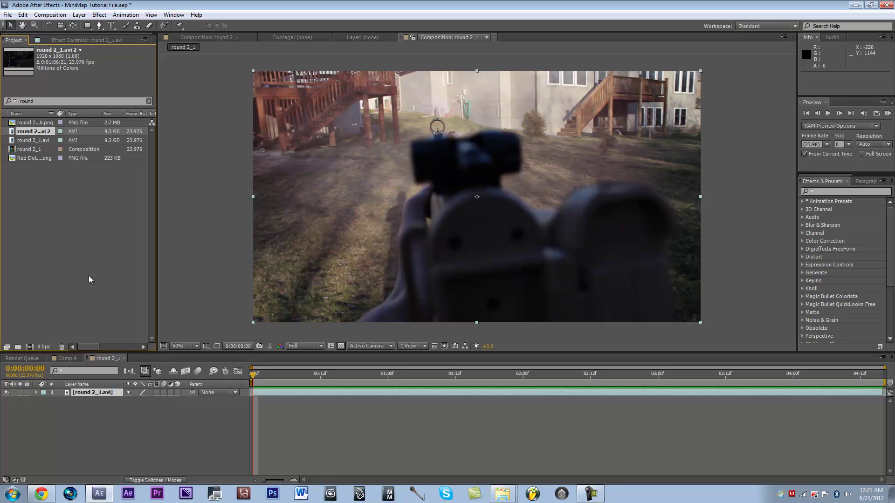
drag(34, 131, 106, 401)
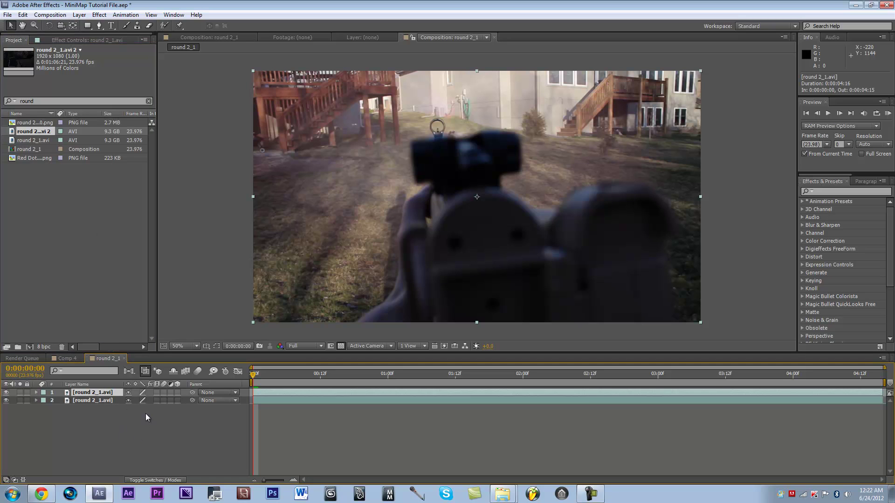
Place the round 2_1_00000.png map image between the two round 2_1.avi layers
click(81, 202)
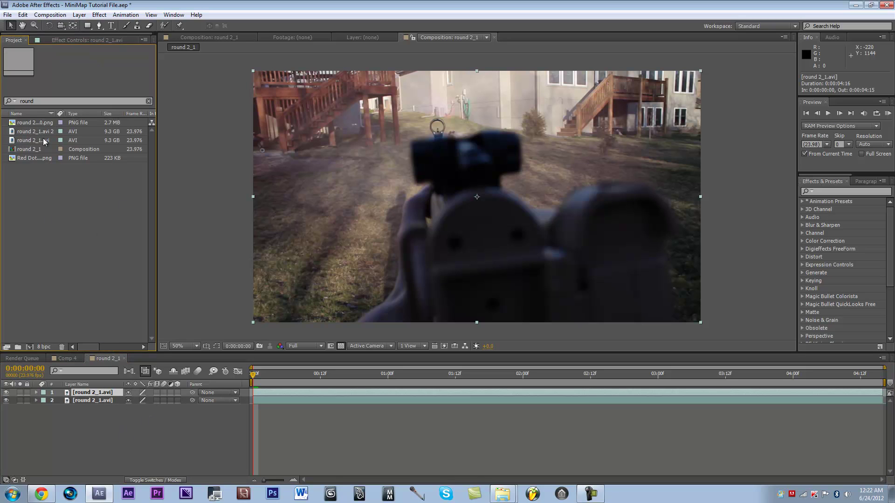
click(42, 149)
click(44, 158)
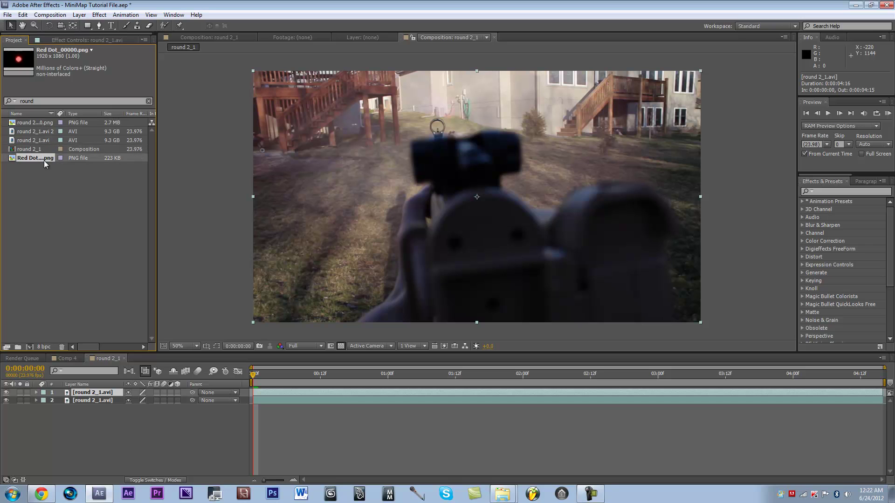
click(42, 151)
click(43, 140)
click(44, 132)
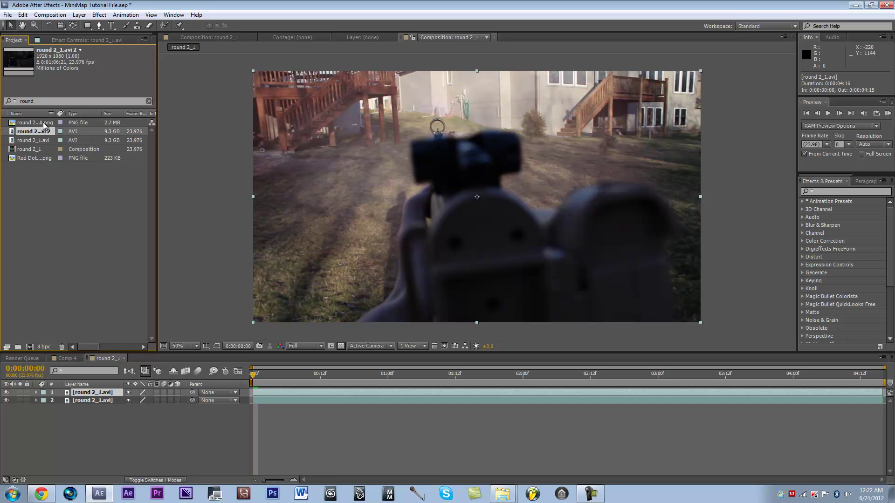
click(44, 123)
drag(44, 125, 103, 397)
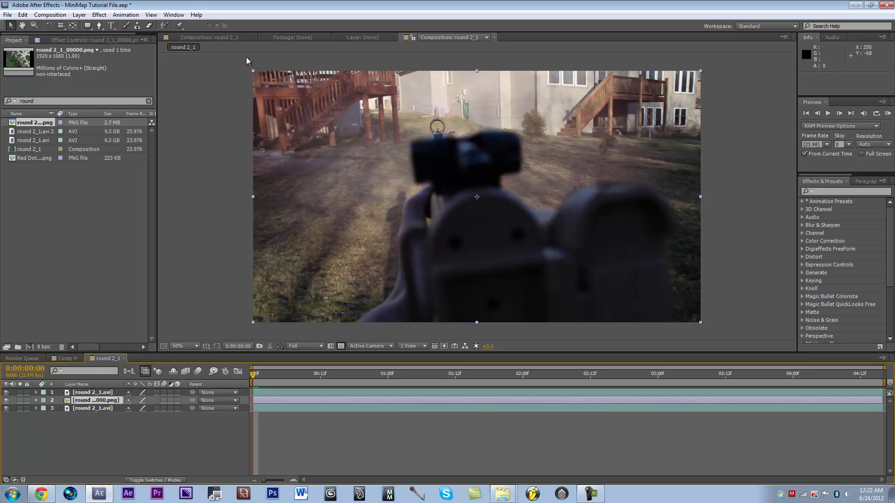
Draw a top-left rectangle mask on the top round 2_1.avi layer and set Mask 1 to Subtract
click(93, 28)
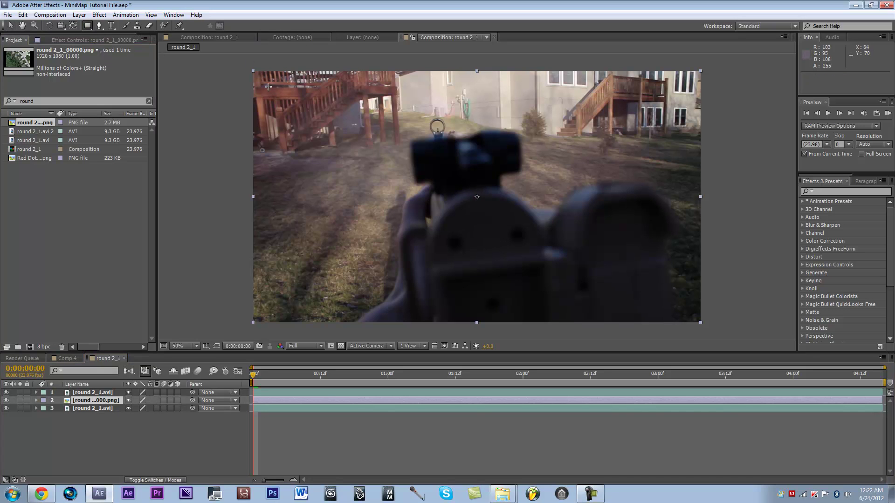
click(93, 393)
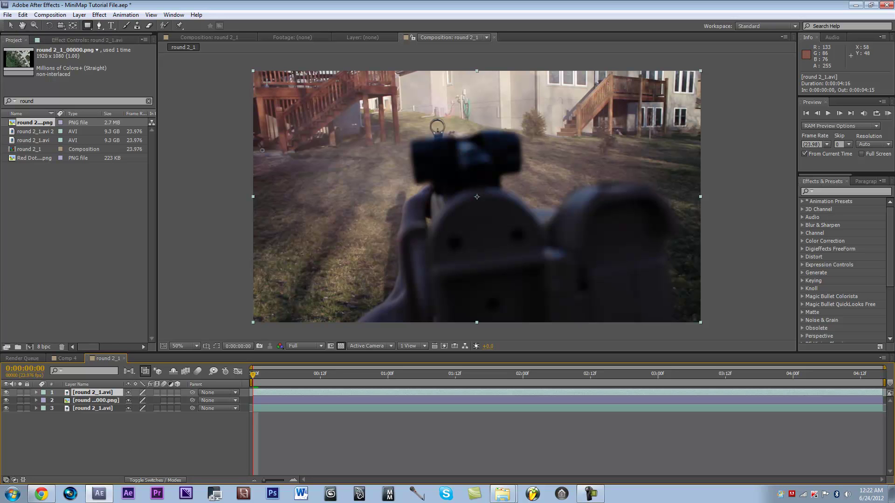
drag(267, 82, 361, 152)
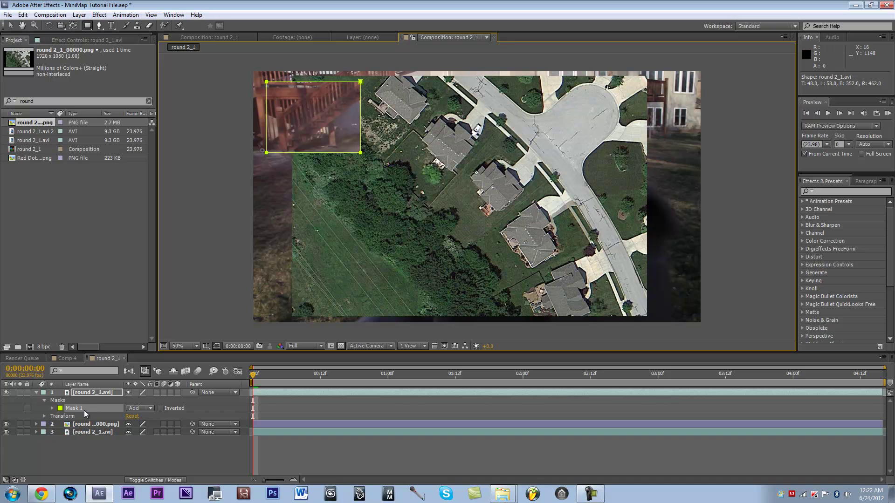
click(140, 408)
click(152, 362)
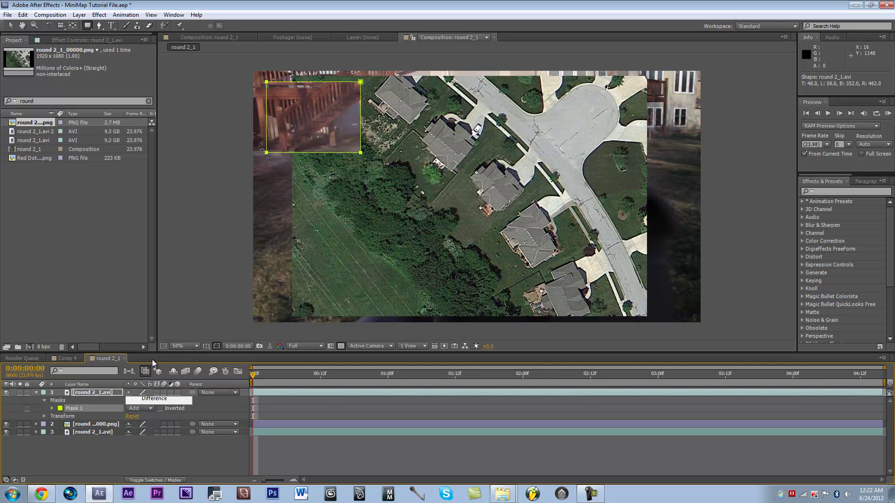
click(99, 433)
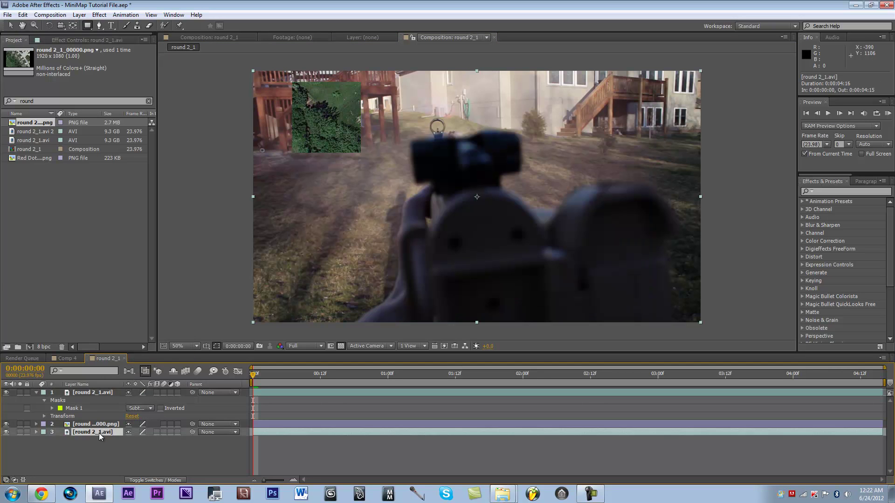
click(104, 425)
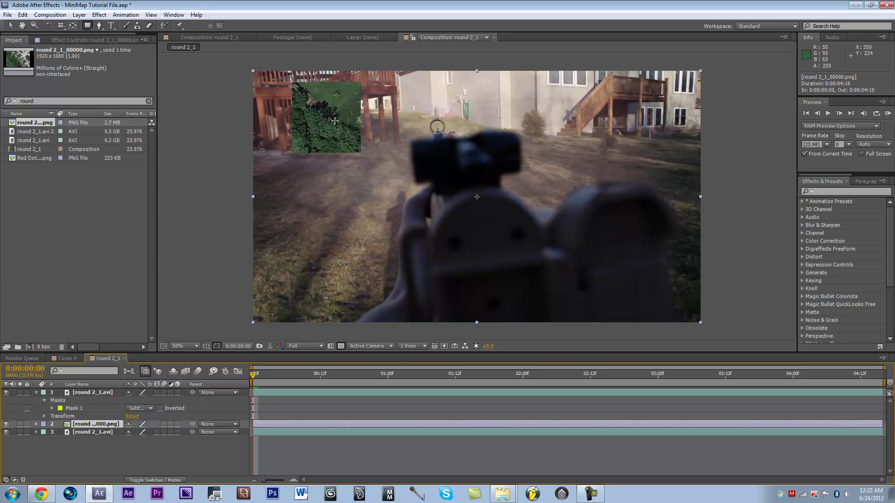
Move the round 2_1_00000.png map up and left and shrink it within the mask window
key(v)
drag(342, 130, 192, 86)
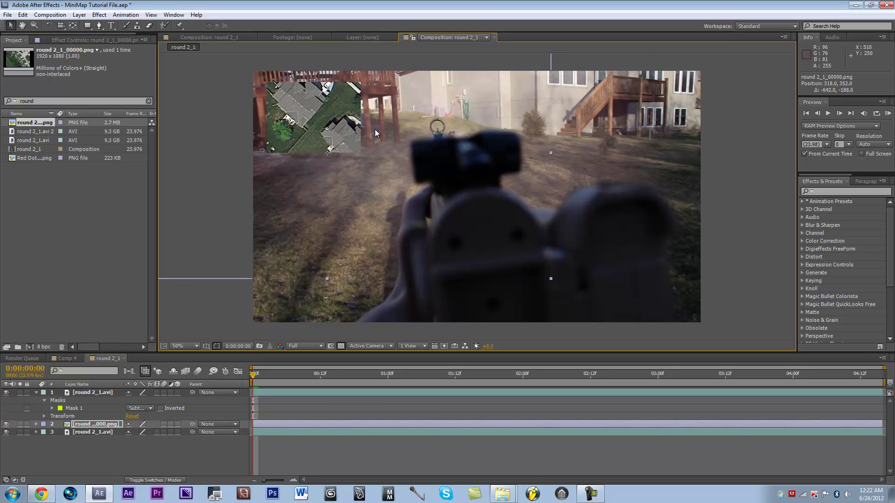
key(comma)
mouse_move(430, 137)
mouse_down()
mouse_move(425, 125)
mouse_move(430, 134)
mouse_up()
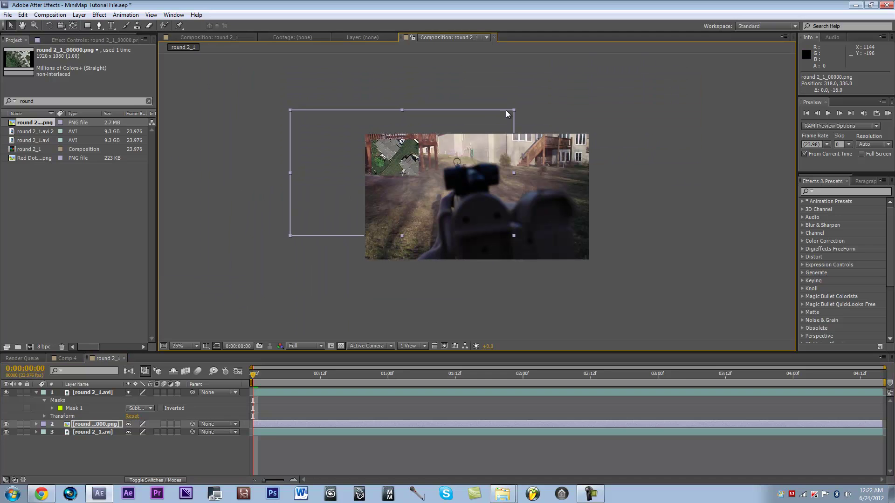
drag(515, 113, 464, 124)
mouse_move(433, 189)
mouse_down()
mouse_move(429, 176)
mouse_move(429, 183)
mouse_up()
key(period)
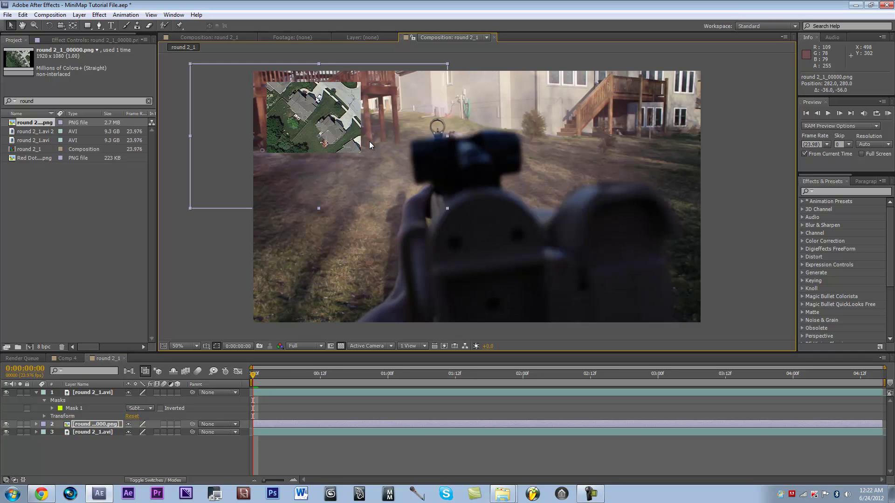
drag(365, 138, 419, 193)
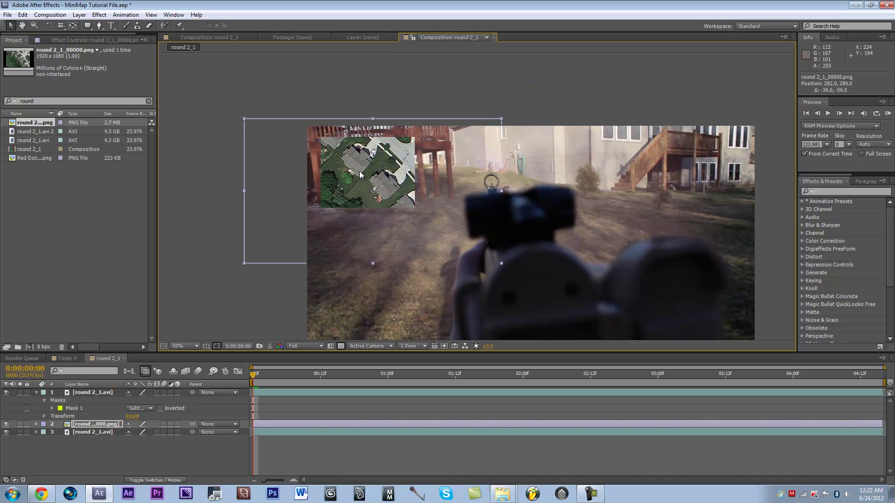
drag(501, 118, 484, 123)
drag(442, 193, 444, 194)
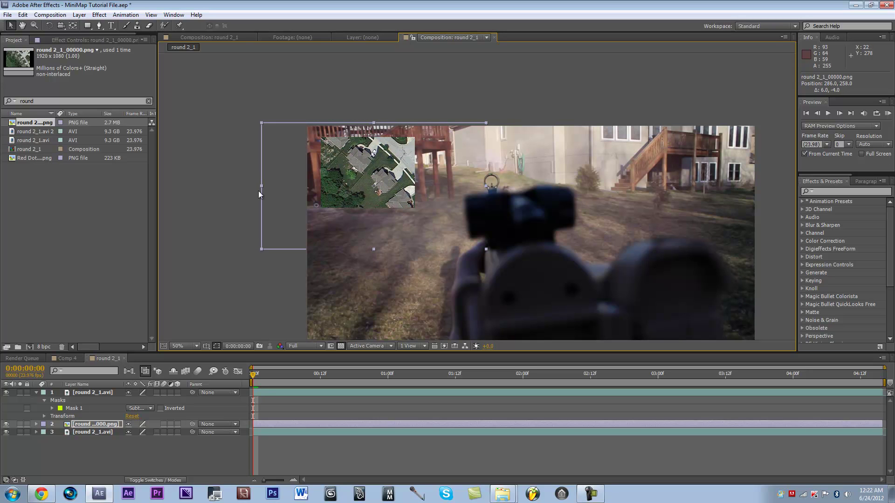
Delete a stray duplicate map layer, enlarge the map to 74% scale and nudge it into place
click(100, 424)
key(ctrl+d)
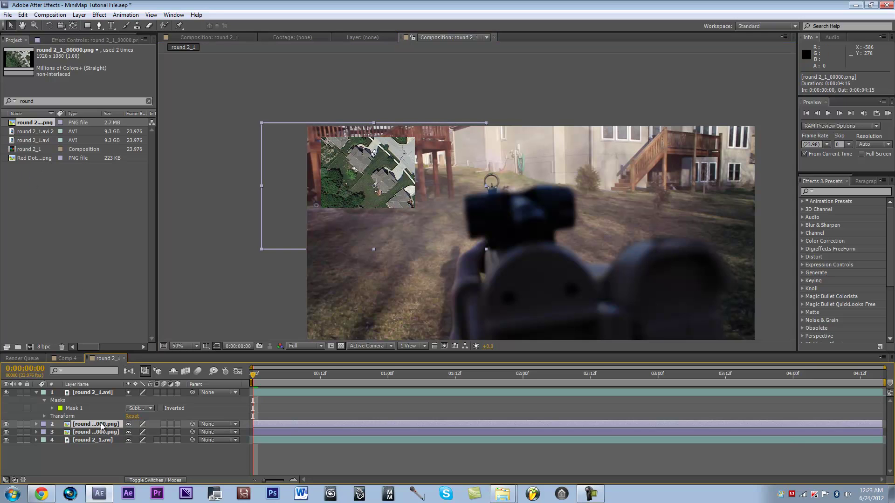
key(period)
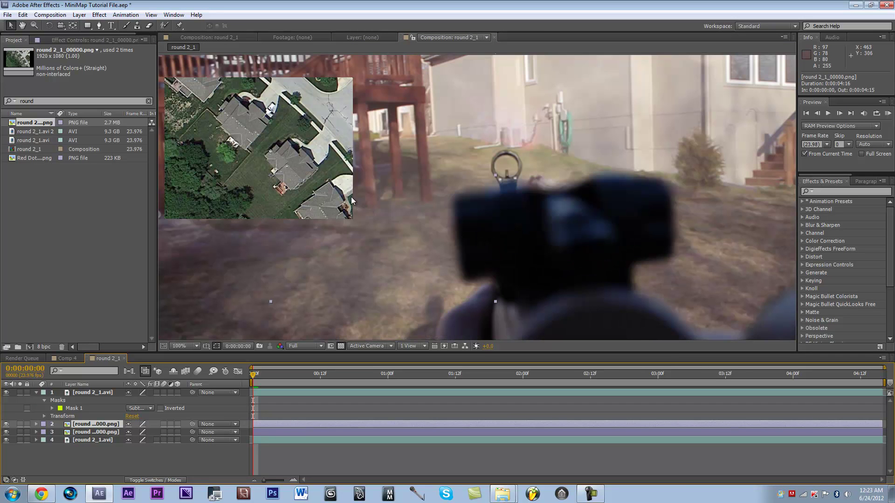
key(comma)
key(period)
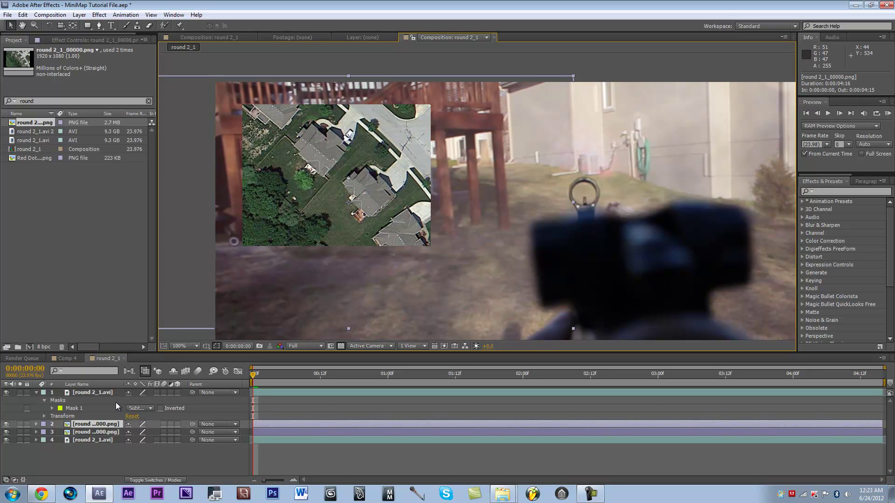
key(Delete)
click(114, 422)
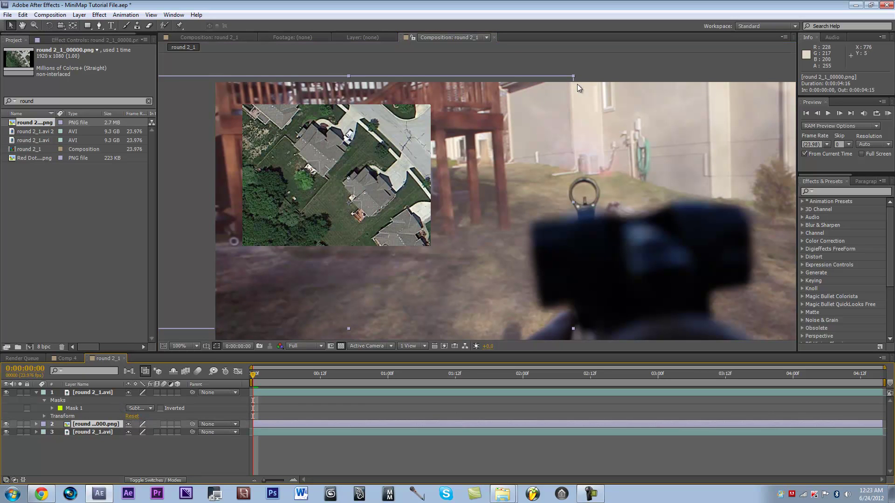
drag(572, 76, 699, 21)
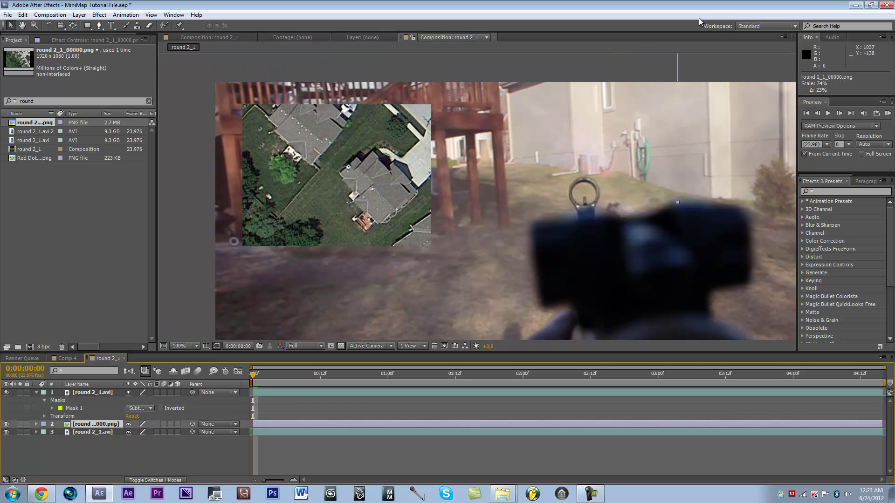
drag(490, 228, 485, 214)
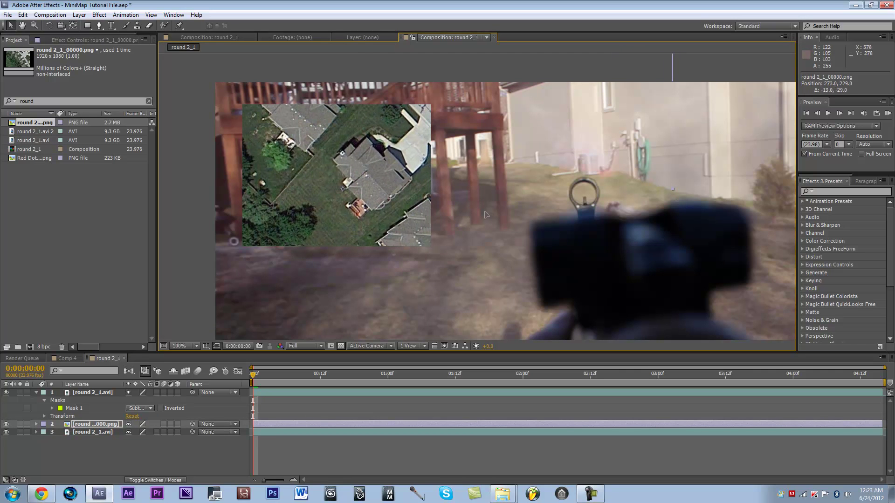
key(Right)
key(Right)
key(Right)
key(Right)
key(Right)
key(Right)
key(Right)
key(Right)
key(Right)
key(Right)
key(Right)
key(Right)
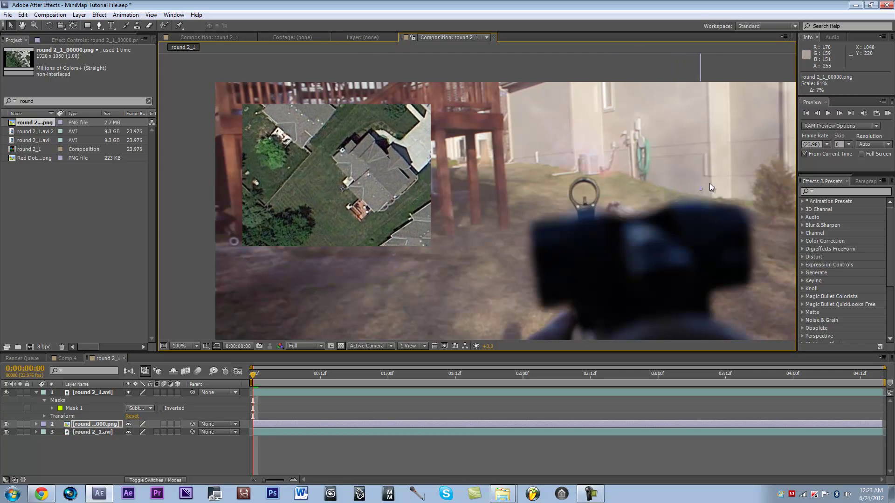
drag(544, 186, 528, 174)
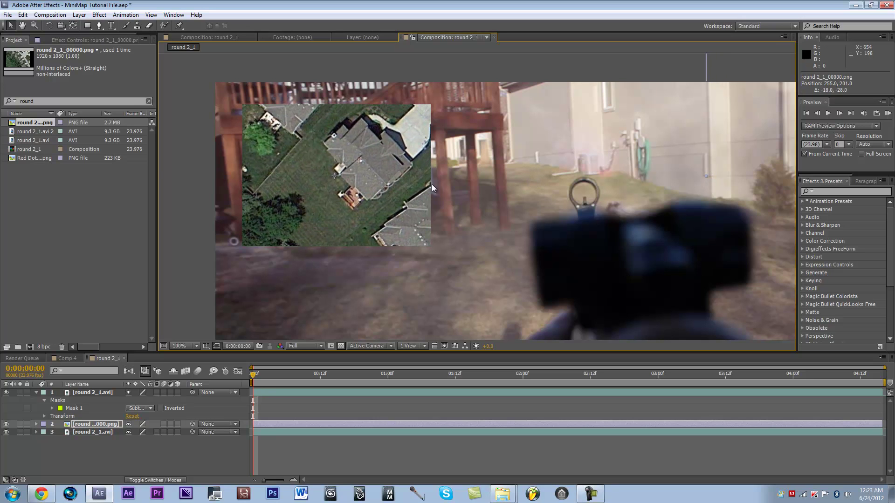
Select Arrow_00000 in the COD MiniMap Pack folder and import it into the After Effects project
click(34, 159)
click(46, 123)
click(42, 132)
click(39, 149)
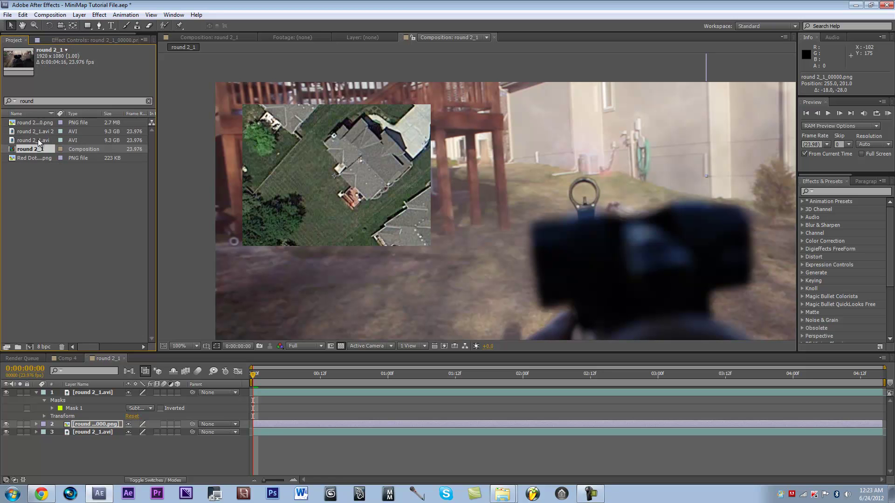
click(40, 132)
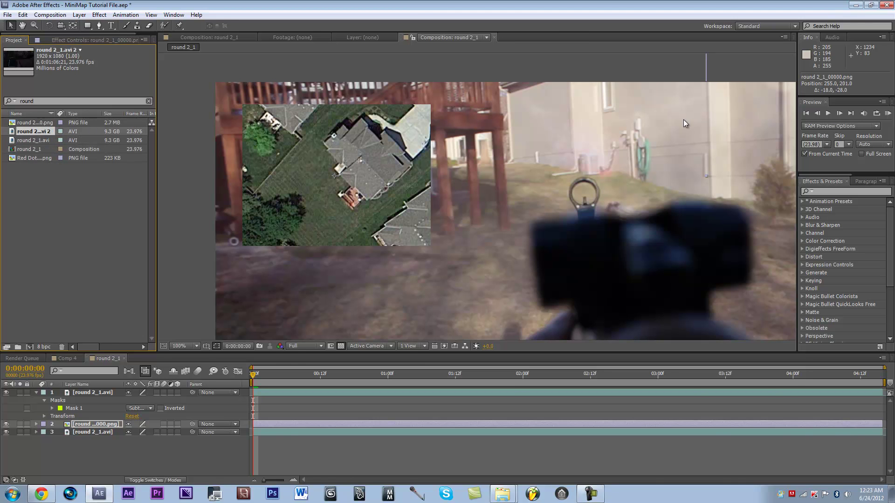
key(super+d)
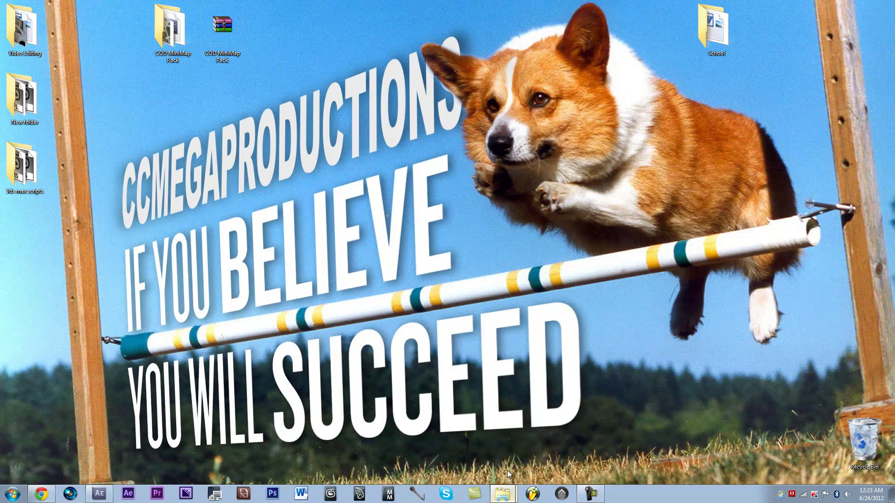
double_click(161, 21)
click(525, 138)
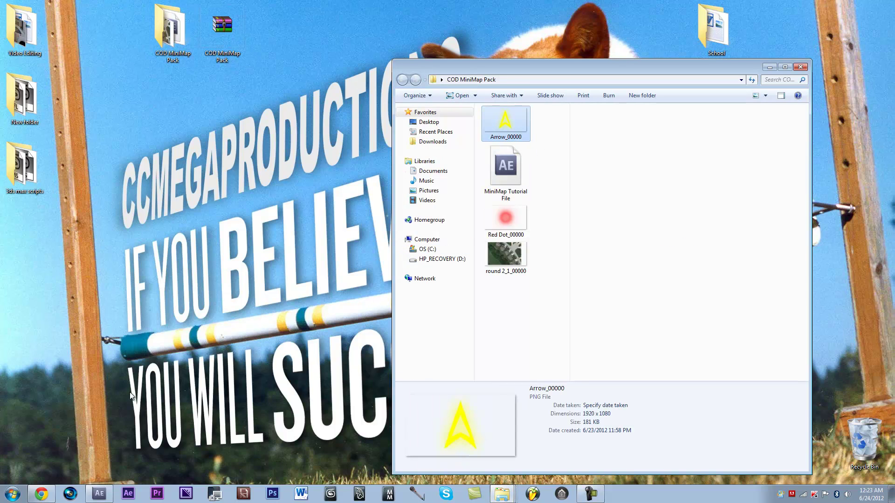
click(99, 494)
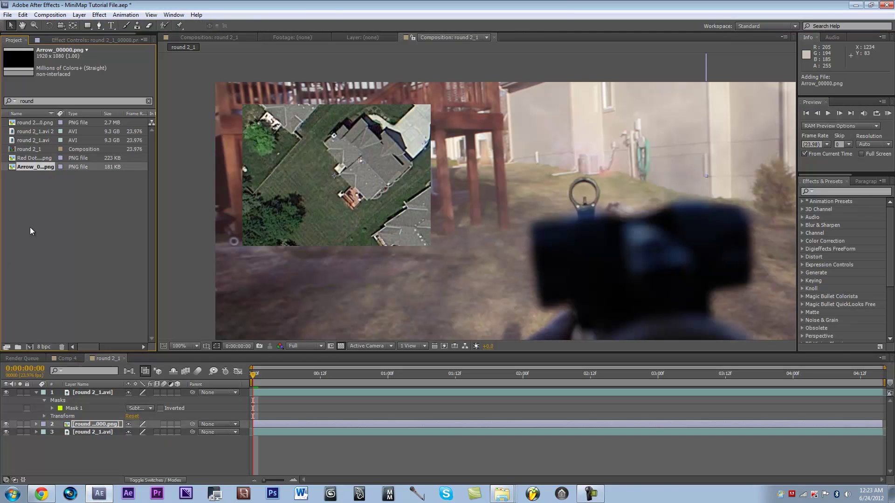
Add the Arrow_00000 image as a layer, move it onto the mini-map and scale it to 4%
drag(42, 166, 97, 390)
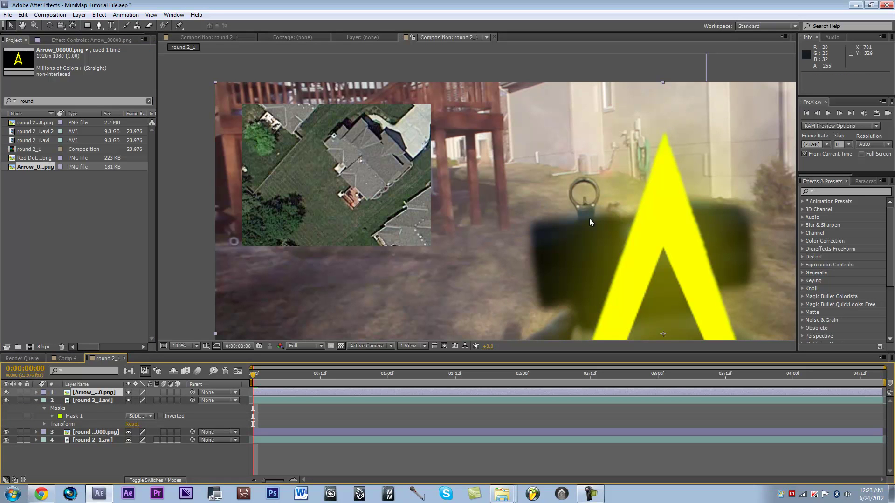
scroll(590, 218, down, 4)
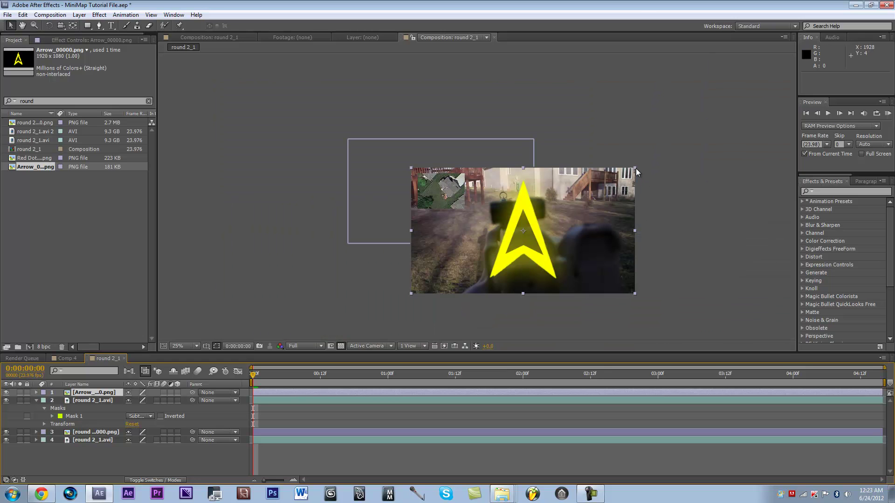
drag(636, 169, 541, 221)
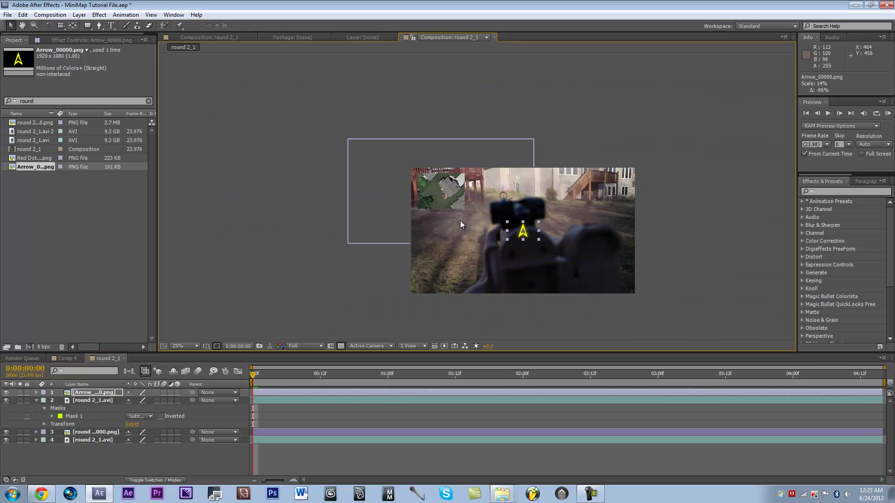
key(slash)
drag(678, 328, 352, 167)
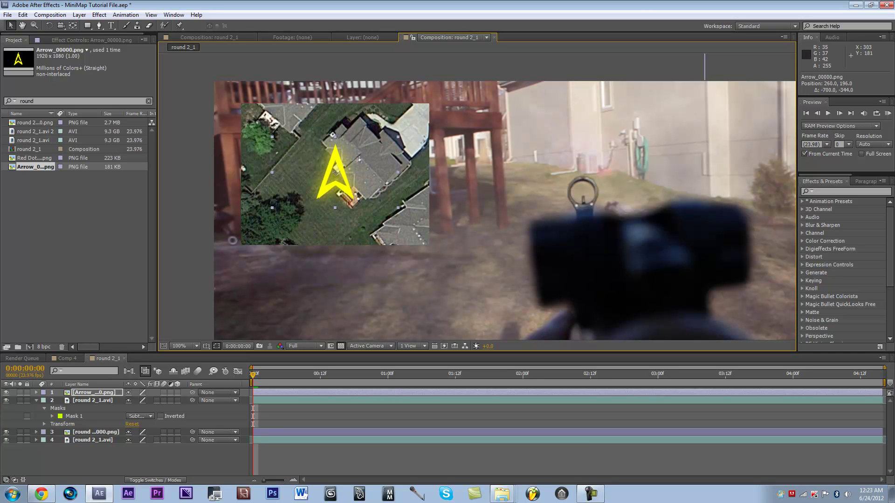
drag(398, 136, 351, 160)
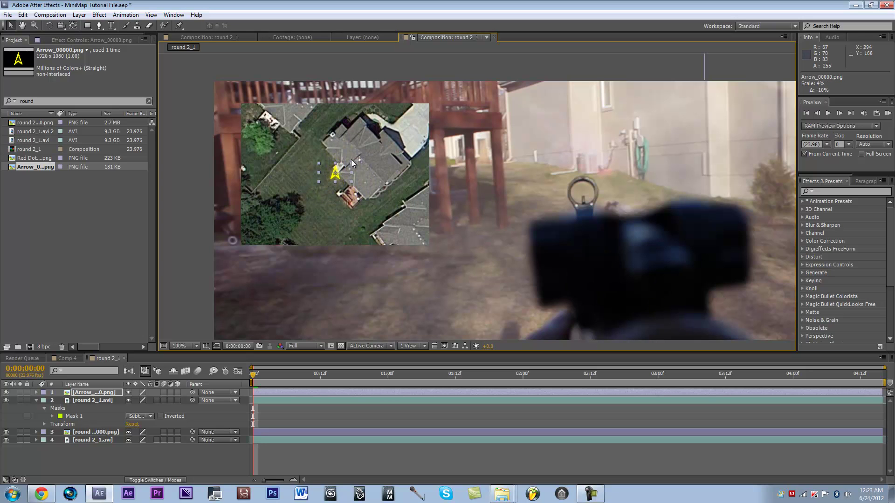
Zoom the view to 200% and shrink the yellow arrow to 3% scale
key(period)
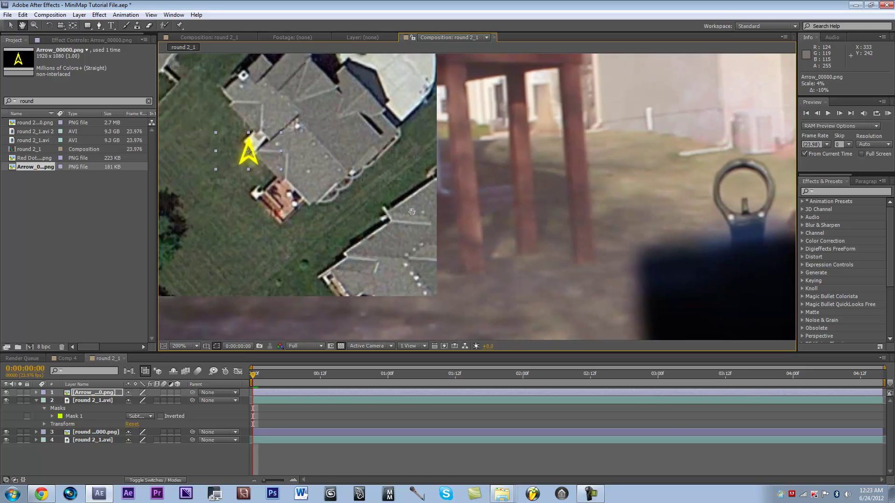
scroll(441, 181, down, 2)
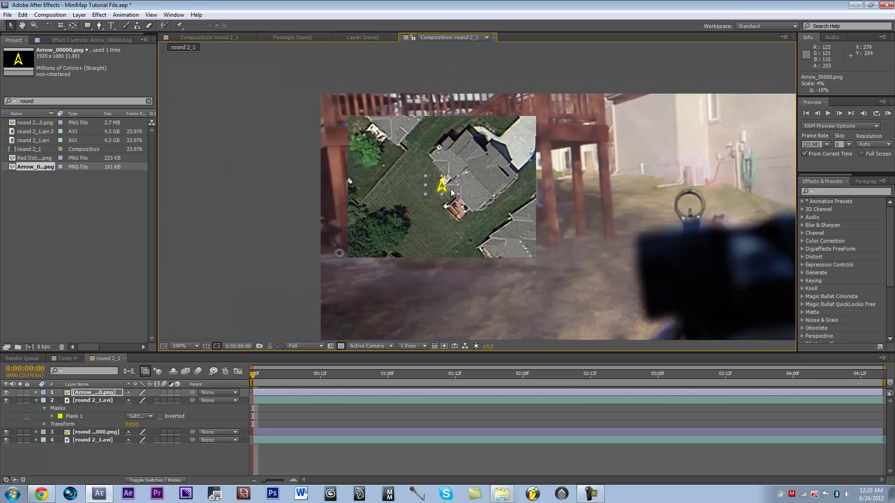
key(period)
key(comma)
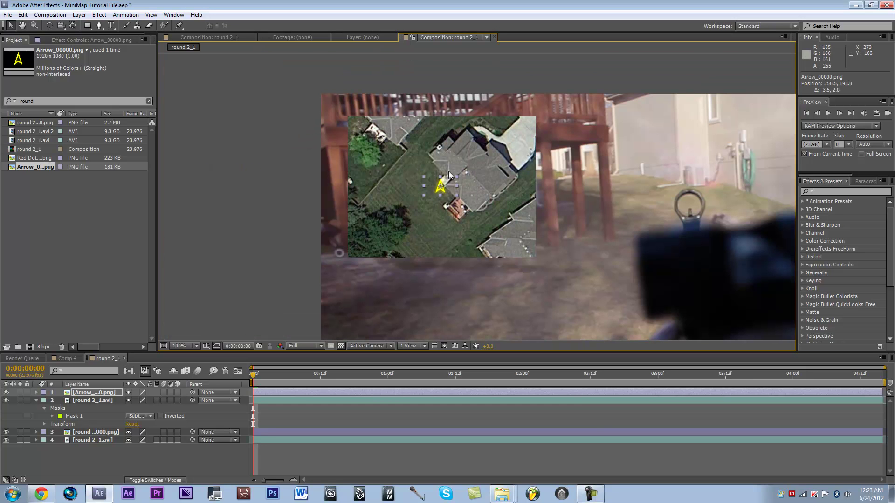
drag(455, 175, 452, 179)
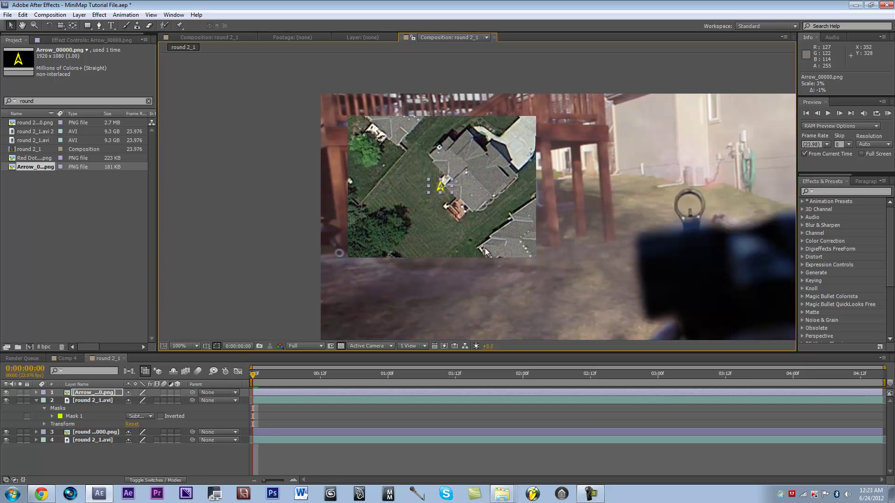
Nudge the yellow player arrow a few pixels so it sits beside the house on the mini-map
key(period)
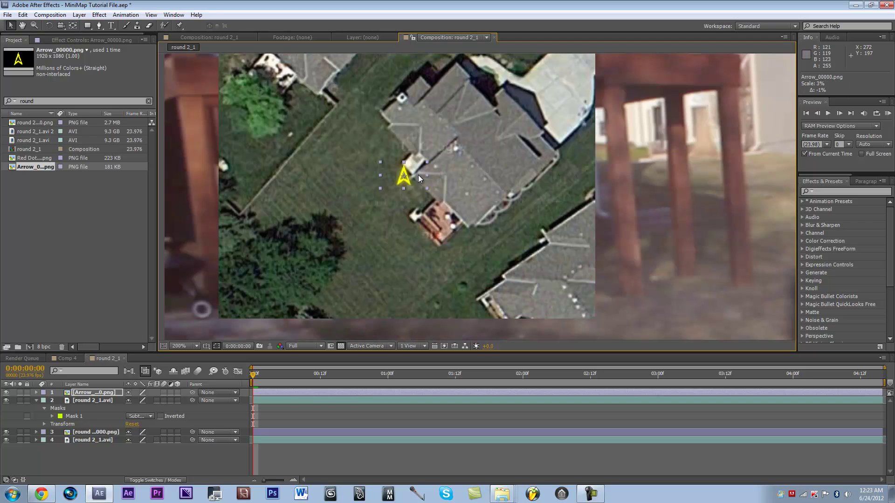
key(comma)
key(period)
key(comma)
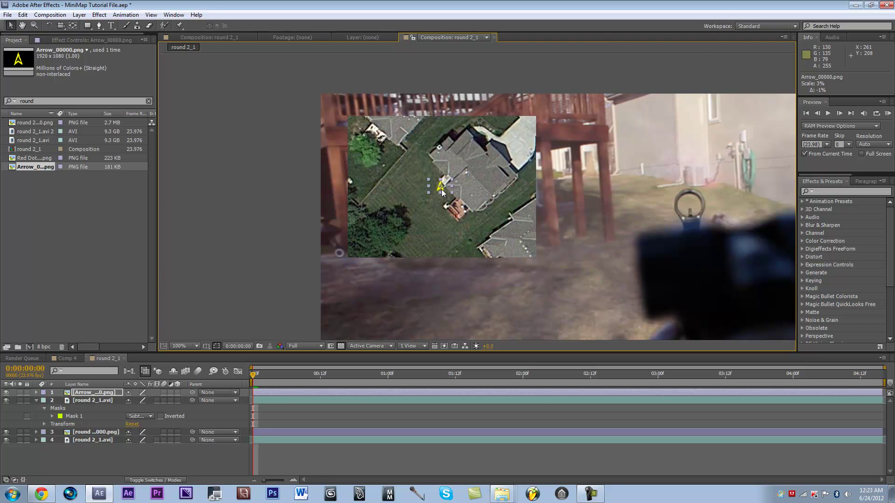
key(period)
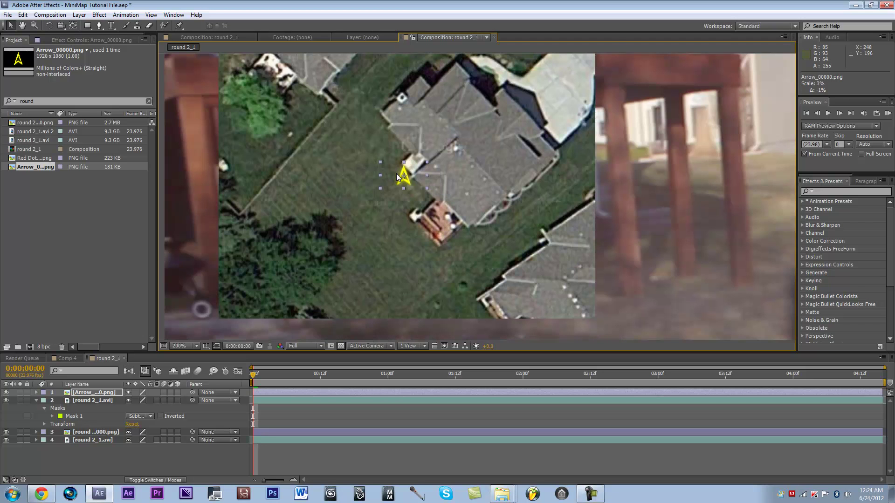
key(comma)
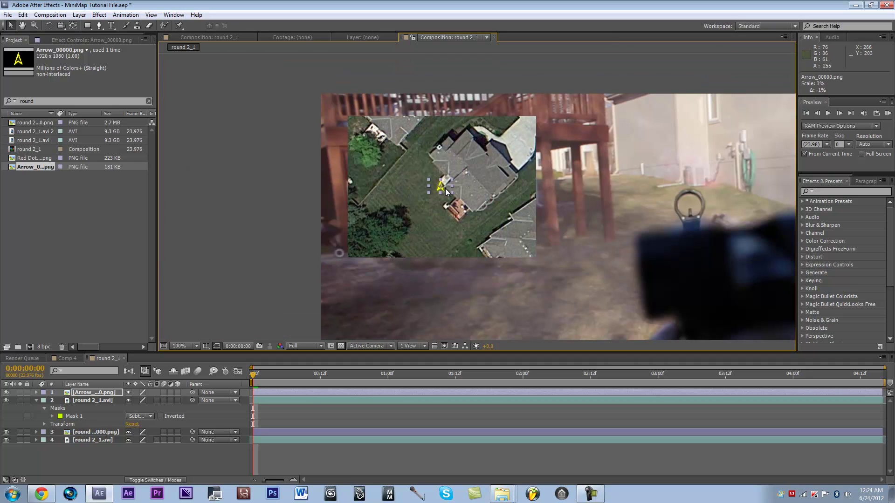
drag(445, 189, 446, 188)
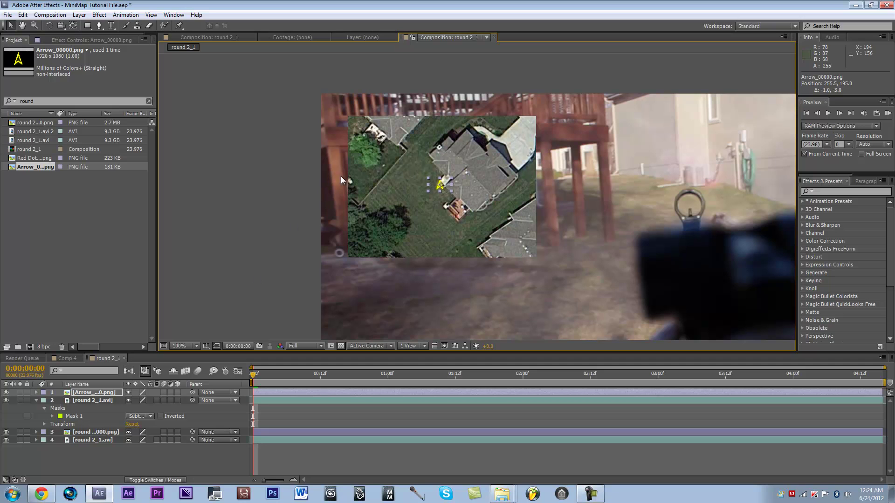
drag(445, 189, 446, 188)
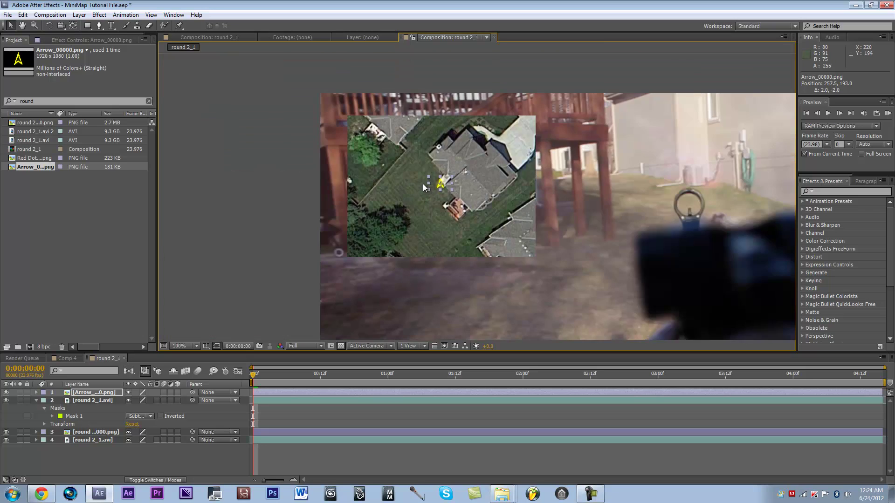
key(period)
Duplicate the round 2_1_00000.png satellite map layer
click(97, 433)
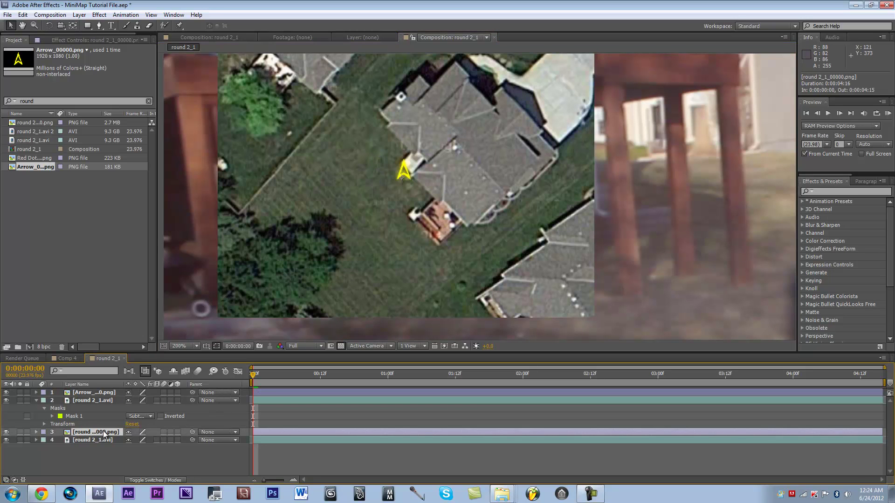
key(ctrl+d)
key(comma)
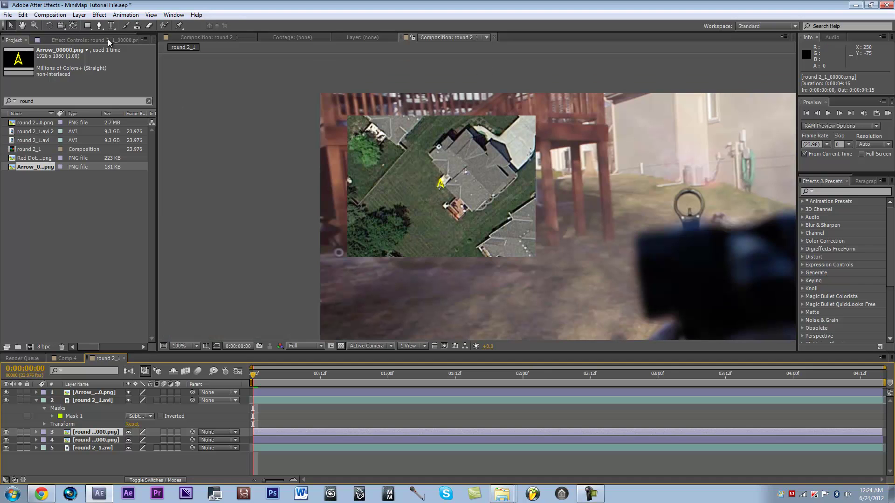
Start a pen mask at the lawn's left edge, tracing along the bushes and around the tree
click(99, 26)
key(period)
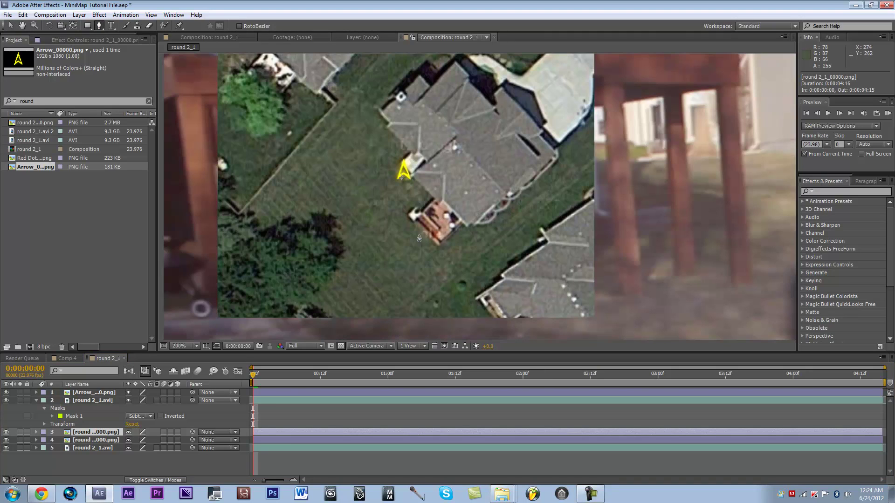
click(245, 210)
click(259, 229)
click(284, 225)
click(309, 225)
click(316, 211)
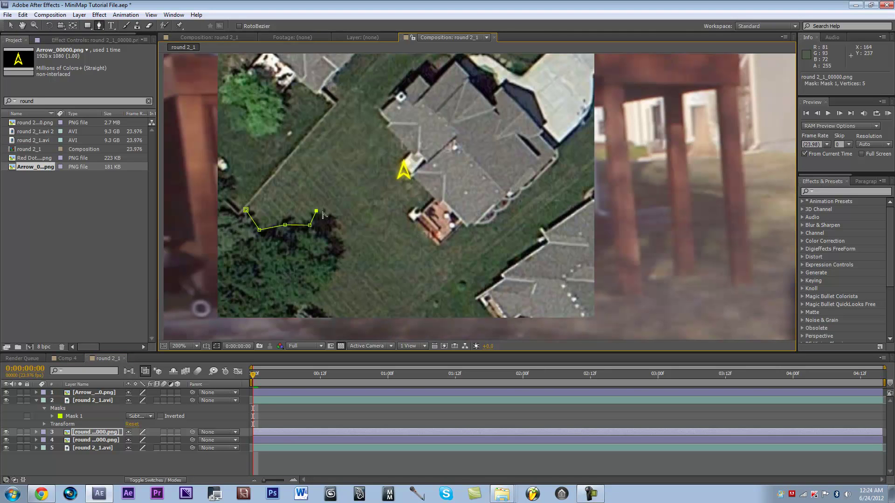
click(332, 219)
click(343, 234)
click(339, 241)
click(338, 259)
click(329, 280)
click(311, 297)
click(323, 316)
click(337, 323)
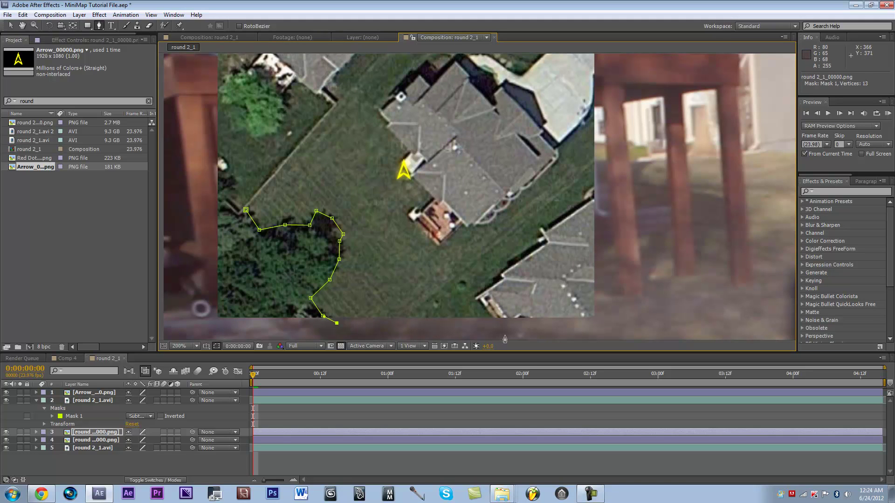
Carry the mask across the map's bottom, along the neighbouring roof and past the right edge
click(505, 335)
click(474, 299)
click(498, 281)
click(499, 273)
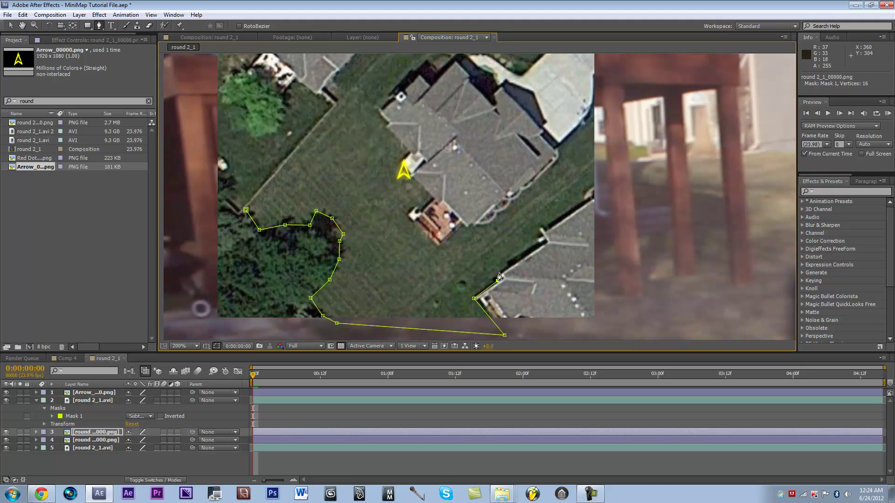
click(539, 243)
click(535, 236)
click(539, 227)
click(605, 187)
drag(602, 181, 512, 270)
click(519, 190)
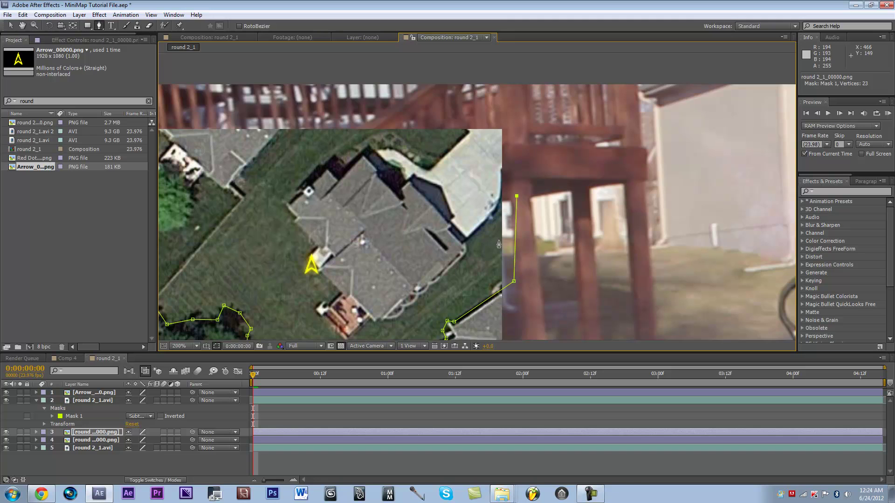
drag(498, 235, 521, 178)
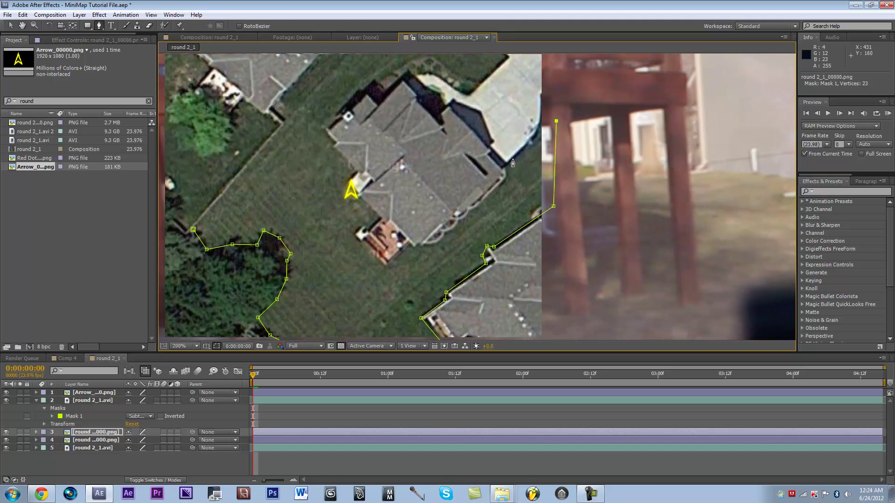
Trace the mask along the house's lower side and around the brick deck
click(512, 160)
click(507, 167)
click(505, 176)
click(498, 187)
click(469, 210)
click(458, 220)
click(449, 230)
click(444, 234)
click(443, 241)
click(428, 246)
click(416, 246)
click(410, 246)
click(386, 266)
click(353, 234)
click(361, 226)
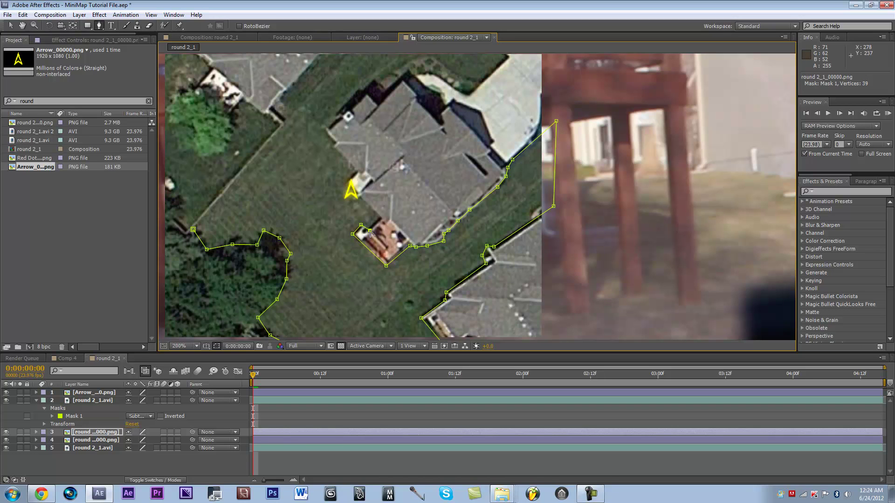
Trace the mask up the house's left wall and across the back of the house
click(381, 218)
click(361, 196)
click(356, 173)
click(335, 148)
click(325, 130)
click(343, 114)
drag(365, 99, 333, 191)
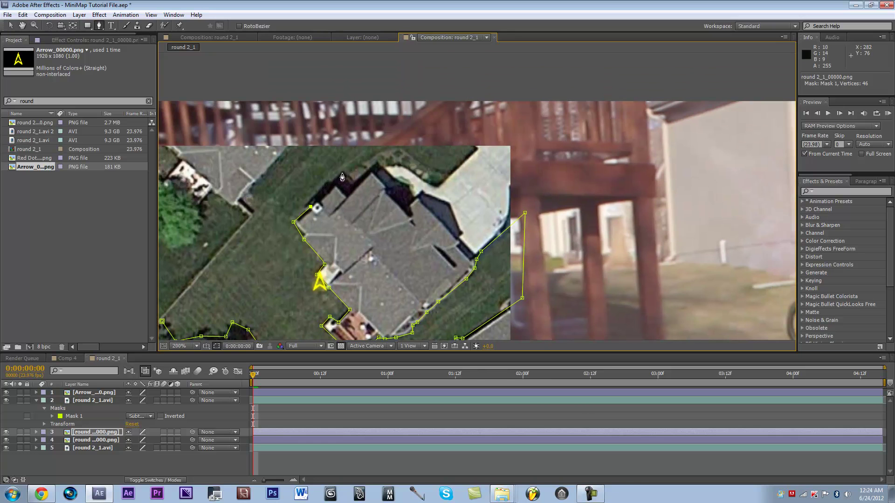
click(336, 185)
click(347, 196)
click(368, 172)
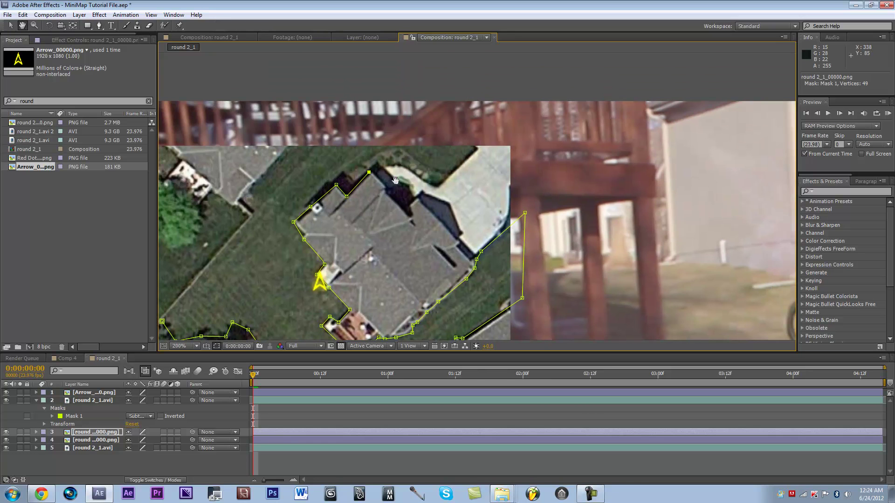
drag(397, 178, 347, 221)
Finish the mask along the map's top and close it at the start, completing 57-vertex Mask 1
click(349, 206)
click(369, 218)
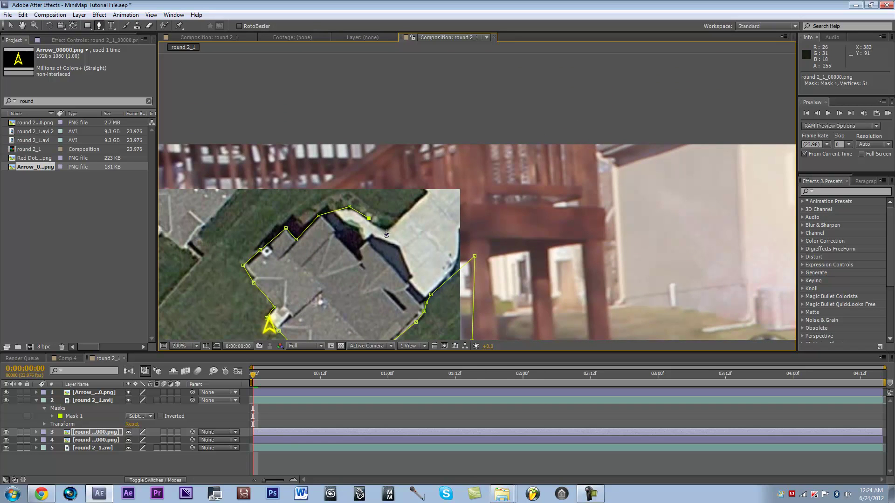
click(386, 230)
click(426, 191)
click(408, 180)
drag(395, 248, 531, 197)
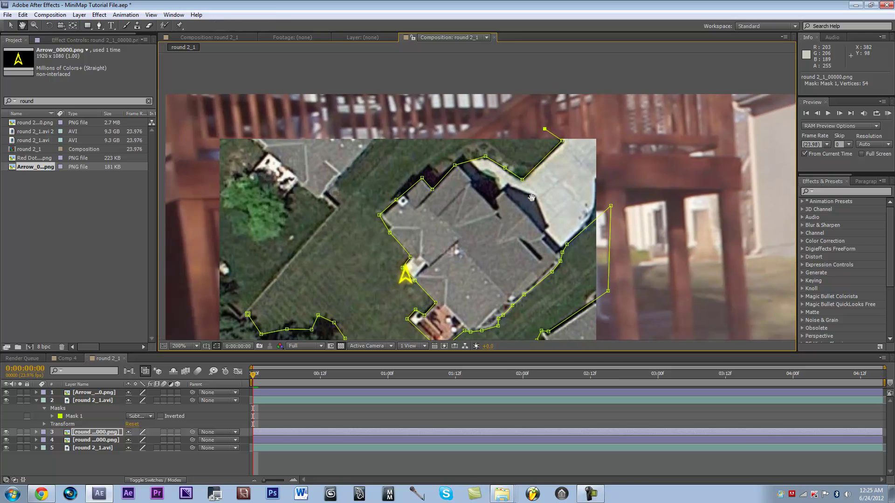
click(412, 128)
click(335, 205)
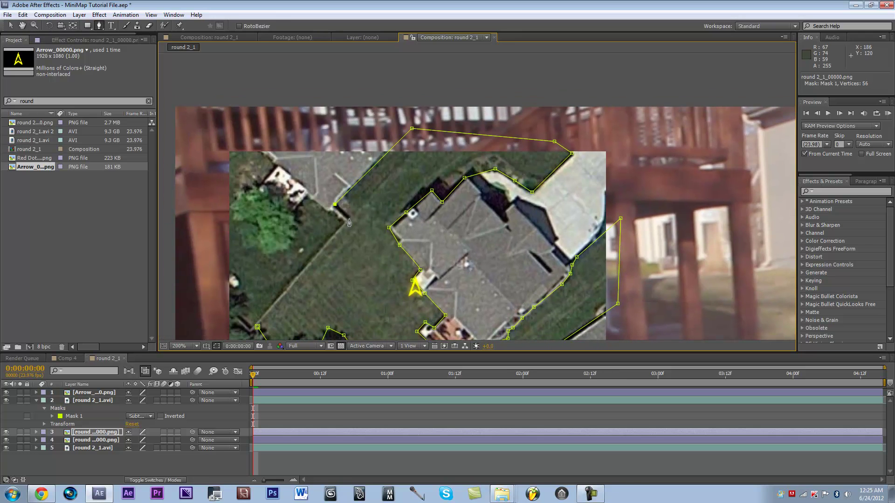
click(349, 219)
drag(300, 298, 430, 185)
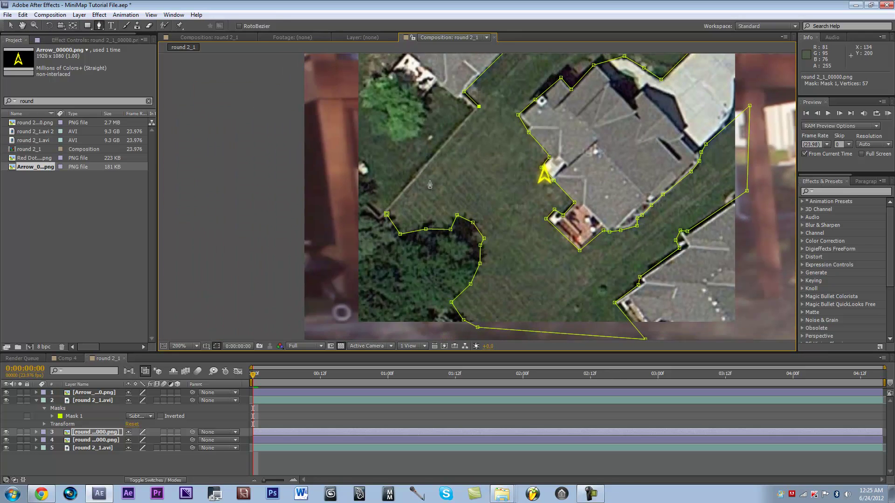
click(387, 215)
scroll(506, 164, down, 2)
drag(473, 196, 425, 200)
scroll(403, 236, up, 2)
Start Mask 2 left of the map and outline the leafy tree in the top-left corner
key(g)
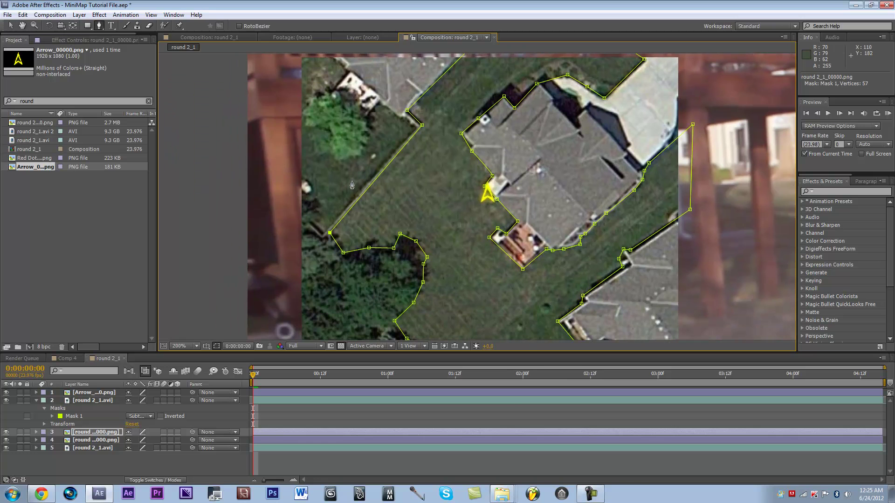
click(273, 192)
click(323, 234)
click(414, 127)
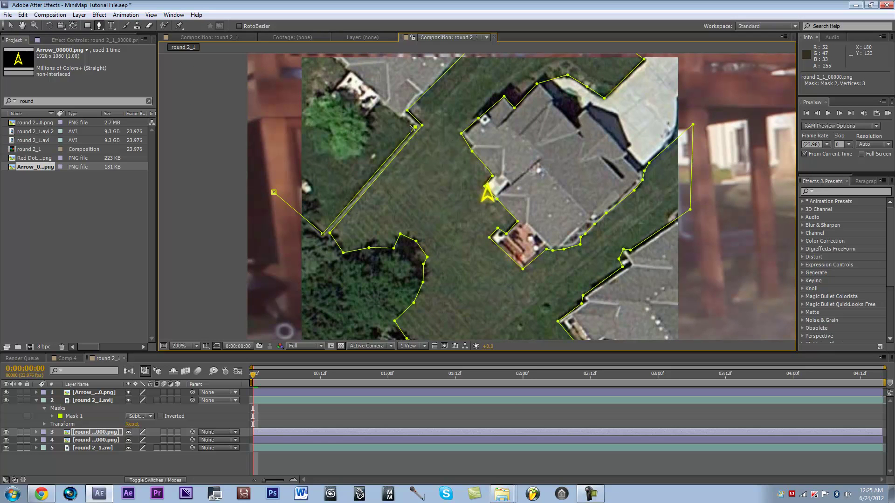
click(378, 103)
click(367, 117)
click(374, 136)
click(367, 152)
click(340, 161)
click(309, 148)
click(307, 134)
click(302, 109)
click(308, 92)
click(329, 91)
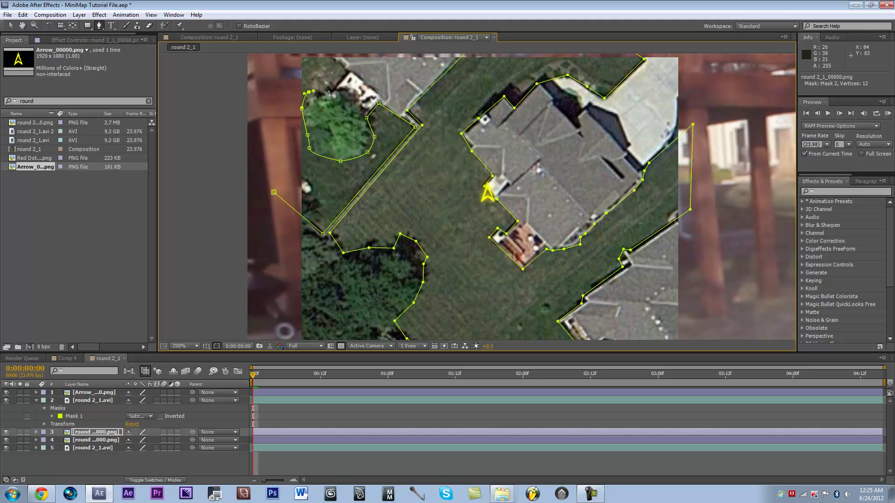
Wrap Mask 2 above and outside the map, close it, and reselect the masked map layer
click(346, 74)
click(330, 55)
key(comma)
click(366, 89)
click(329, 118)
click(330, 161)
click(376, 194)
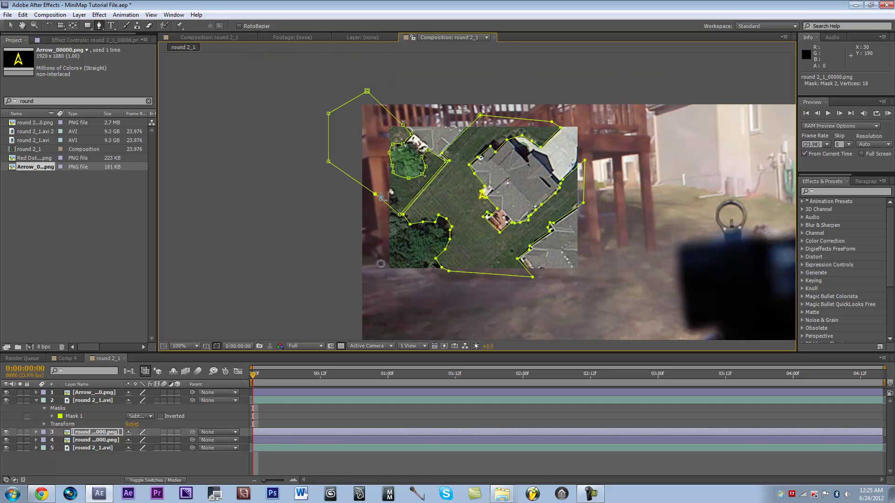
key(period)
key(comma)
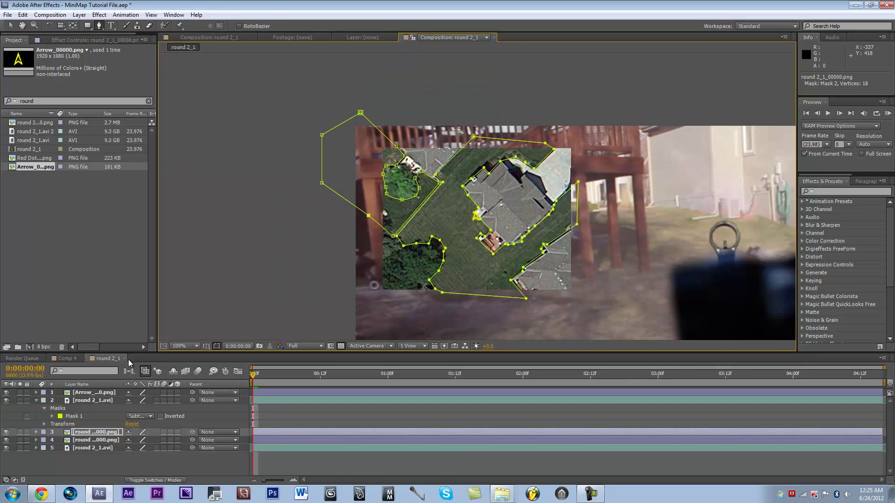
click(104, 436)
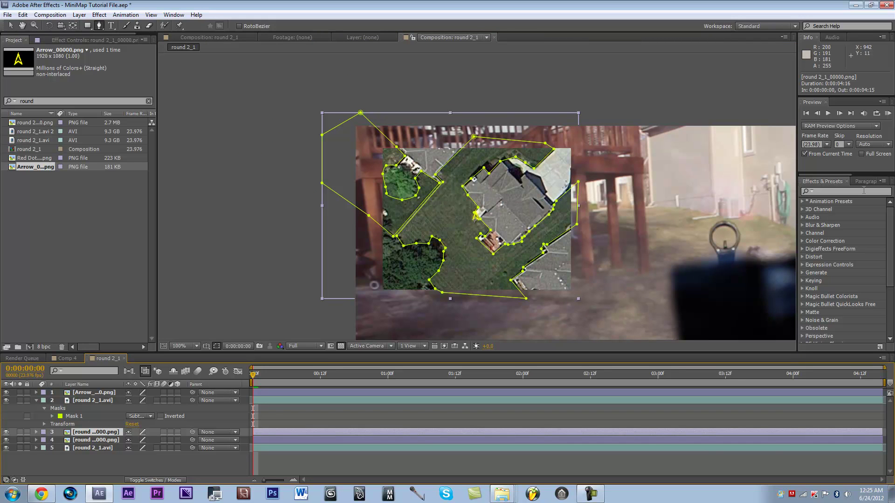
Search for the Tint effect and apply it to the round 2_1_00000.png map layer
click(849, 191)
text(tint)
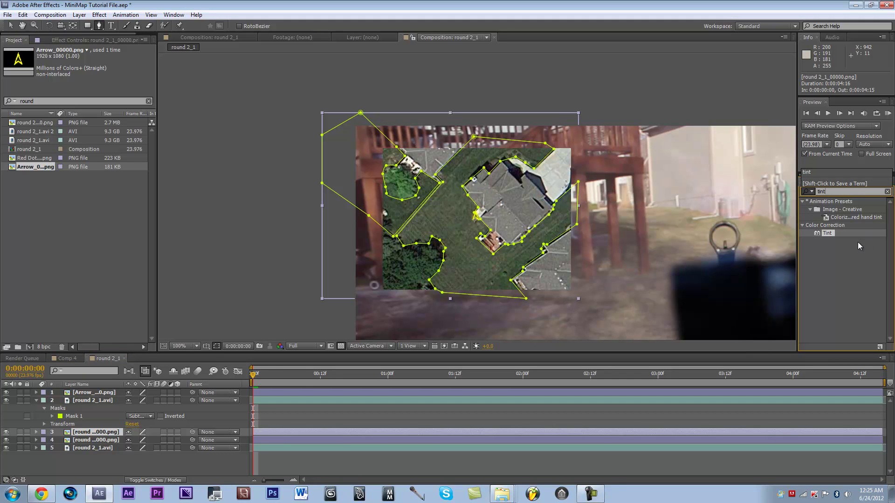
drag(828, 236, 129, 433)
Preview the tinted map and compare it with the reference video of the finished mini-map
key(period)
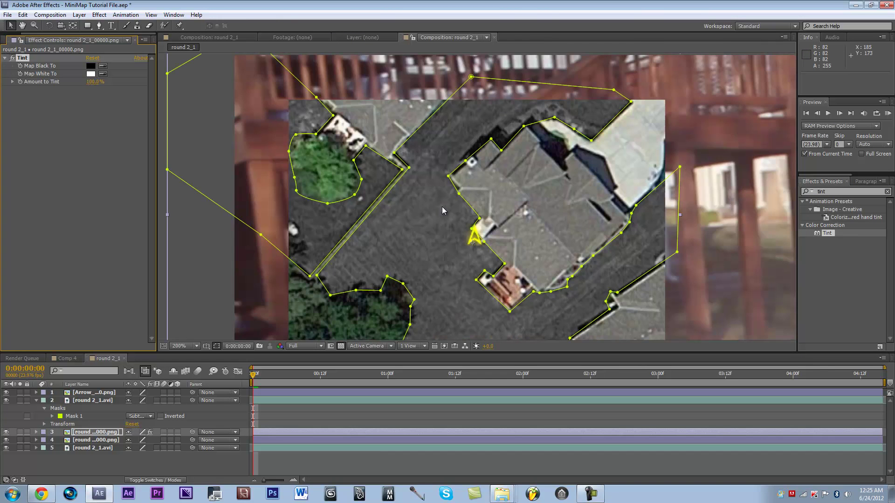
key(comma)
key(period)
key(comma)
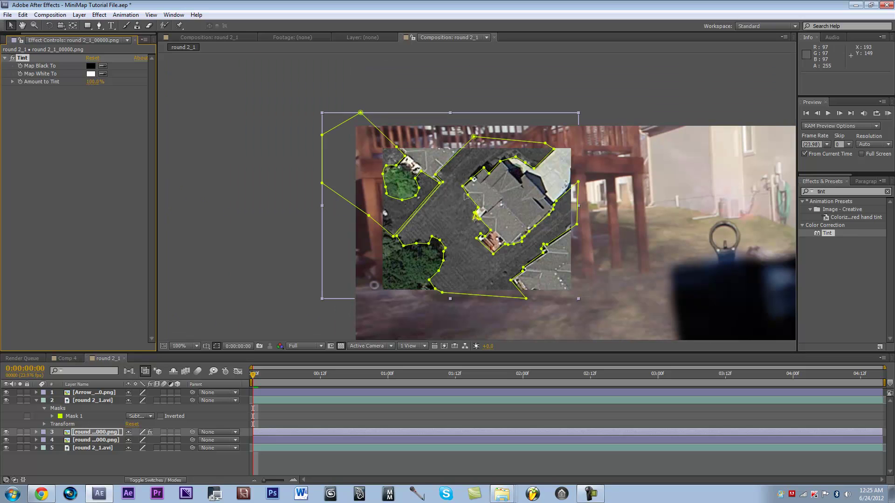
key(F2)
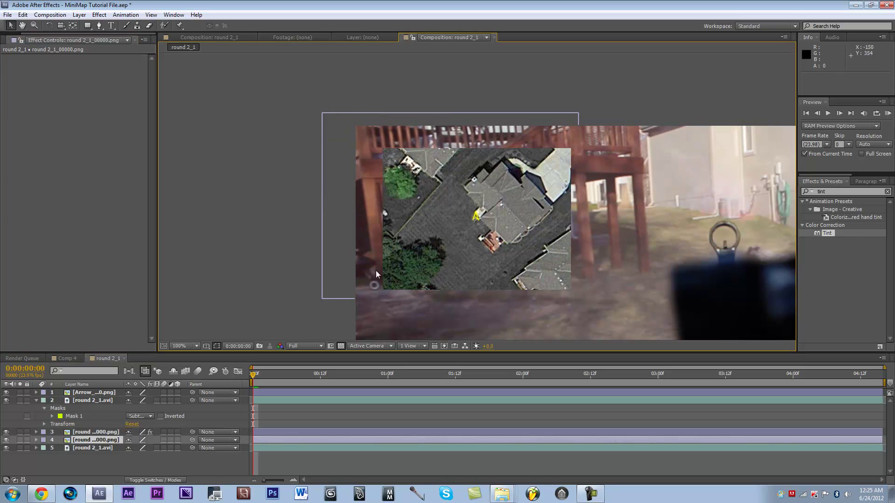
click(97, 433)
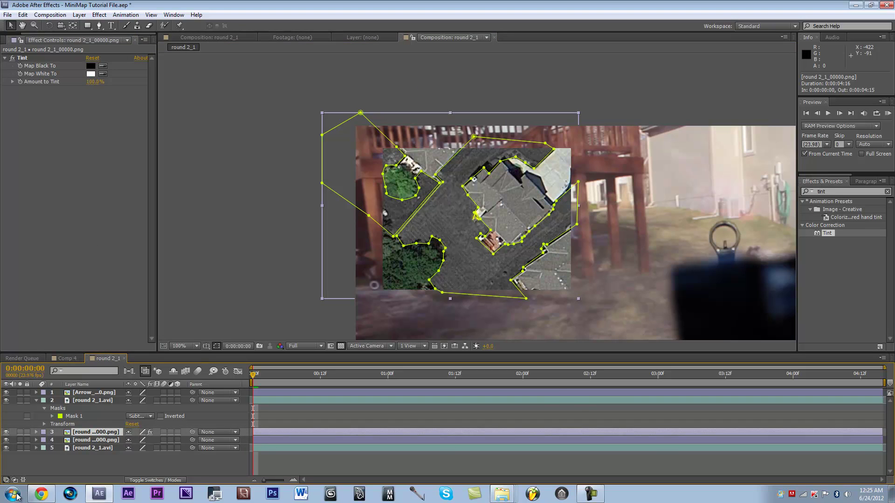
click(38, 496)
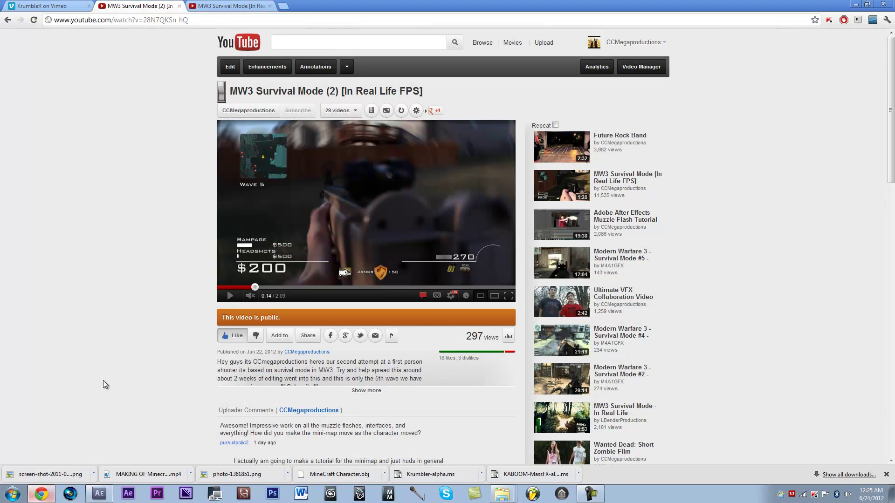
click(856, 5)
Set the Tint's Map White To colour to green and Amount to Tint to 50%
click(91, 74)
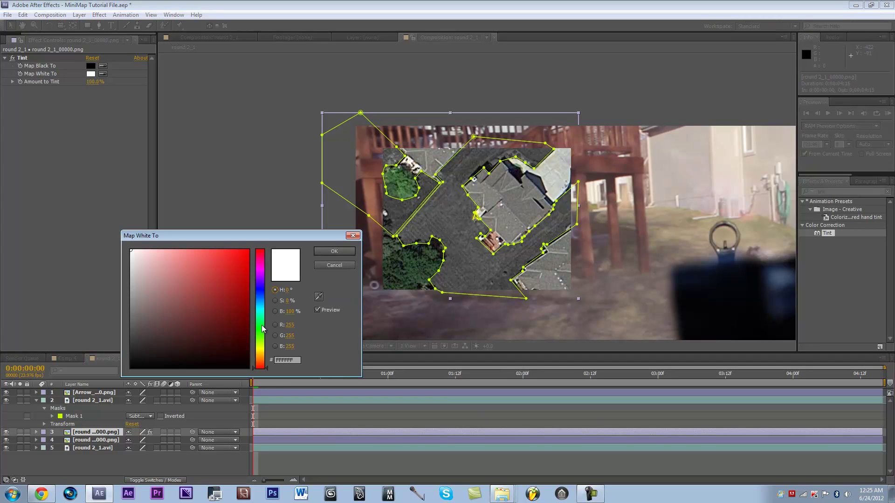
drag(262, 331, 261, 321)
drag(239, 273, 249, 250)
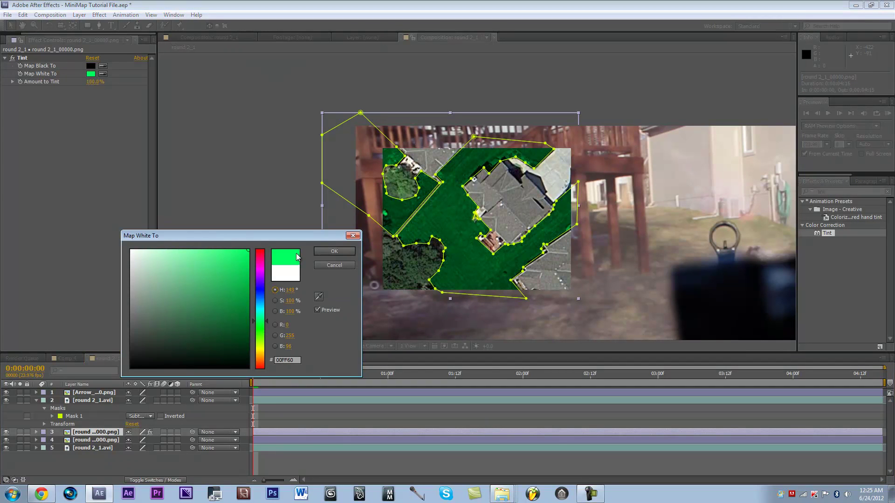
click(334, 252)
click(95, 82)
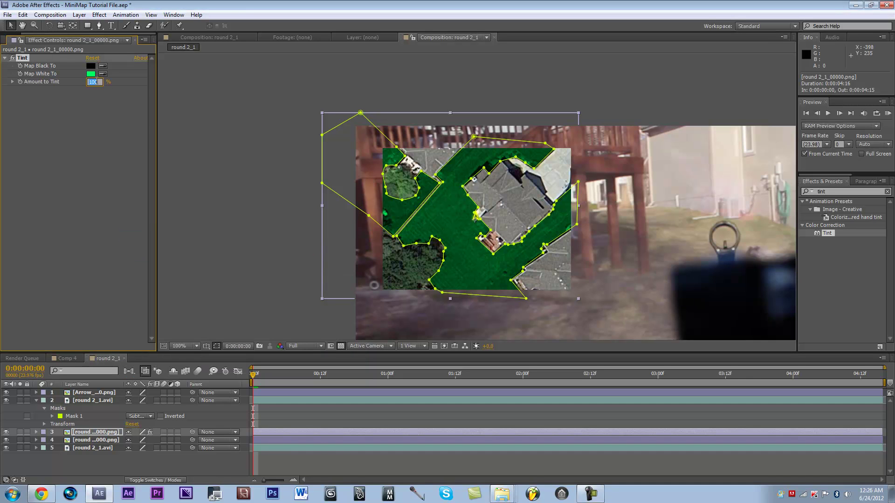
text(50)
key(Return)
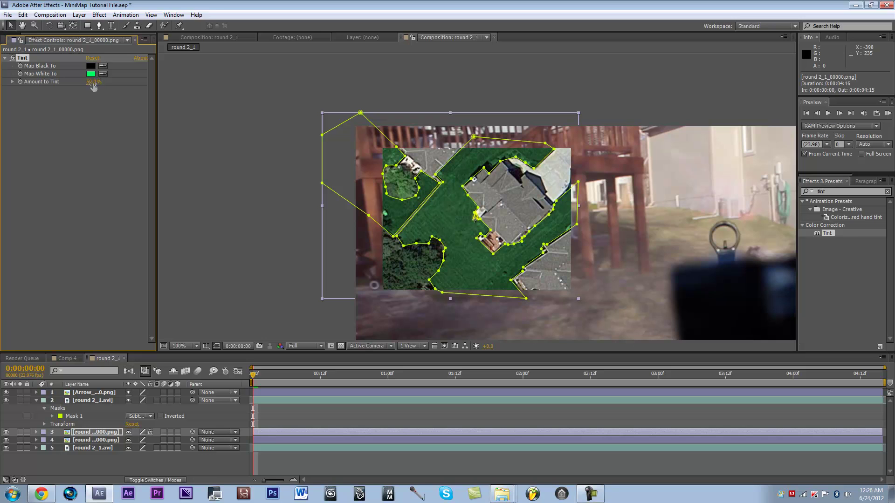
Change the Tint's Map White To colour to cyan 00FCFF
click(91, 74)
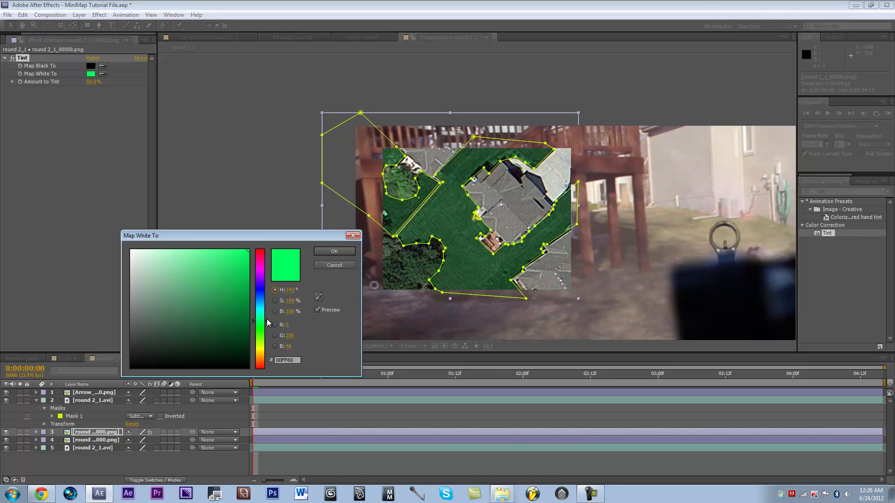
drag(267, 316, 267, 310)
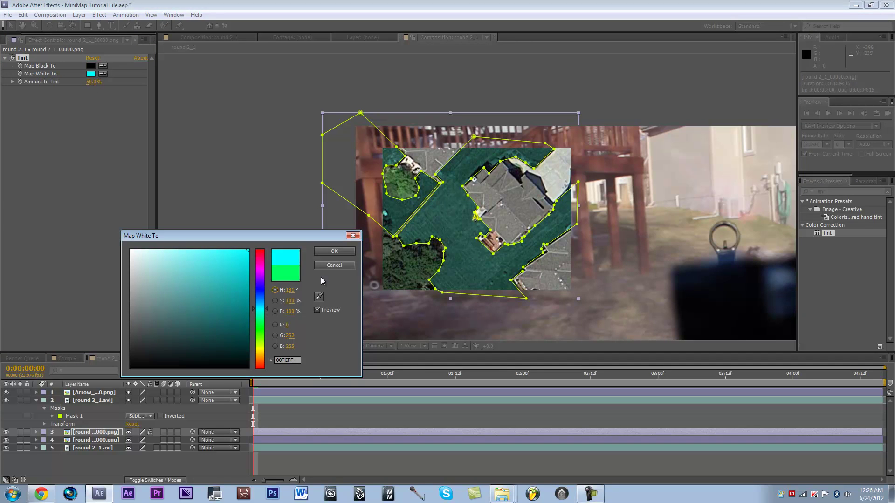
click(334, 251)
Set layer 3's opacity to 35% and select layer 4
key(t)
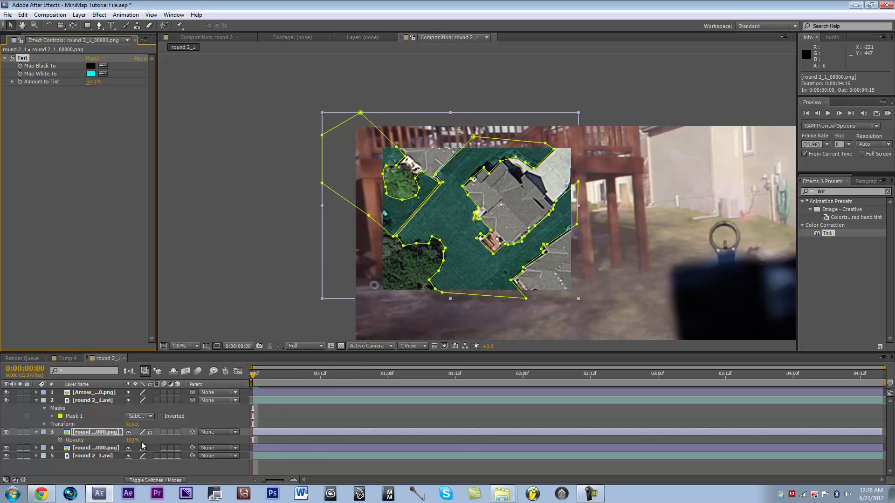
click(133, 440)
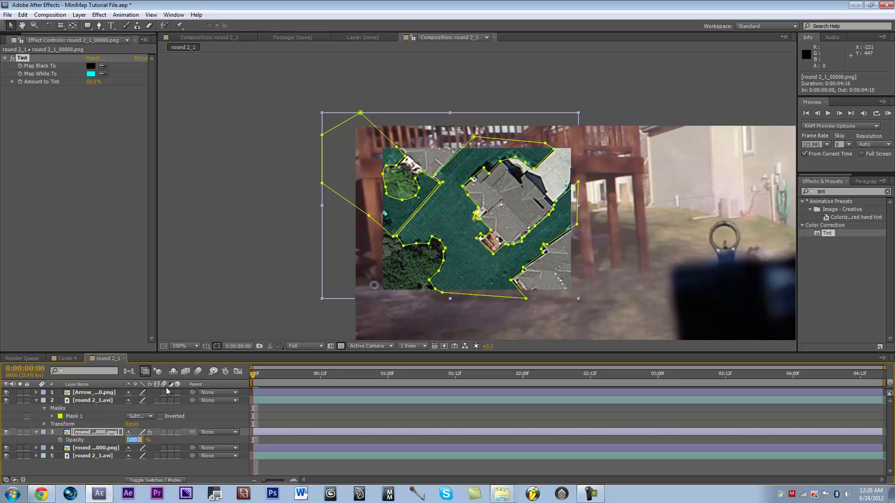
text(35)
key(Return)
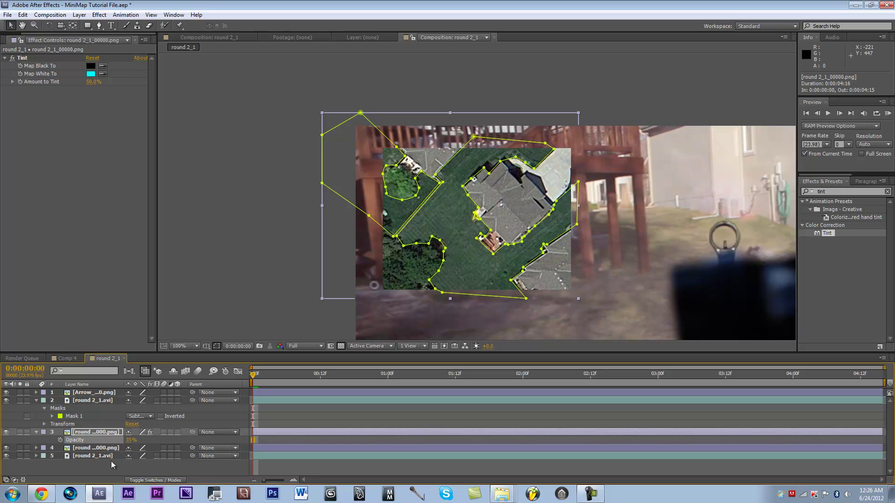
click(98, 448)
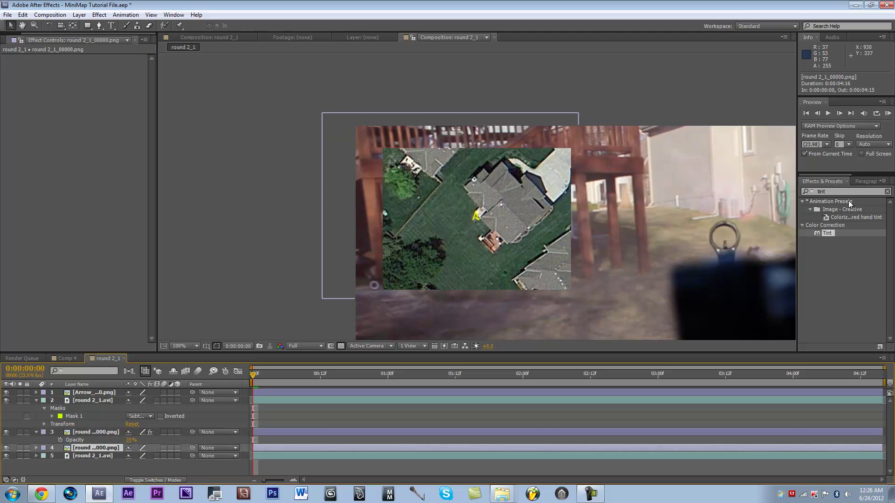
Tint layer 4 cyan 00FFDE at full strength and move it above layer 3
drag(828, 233, 160, 448)
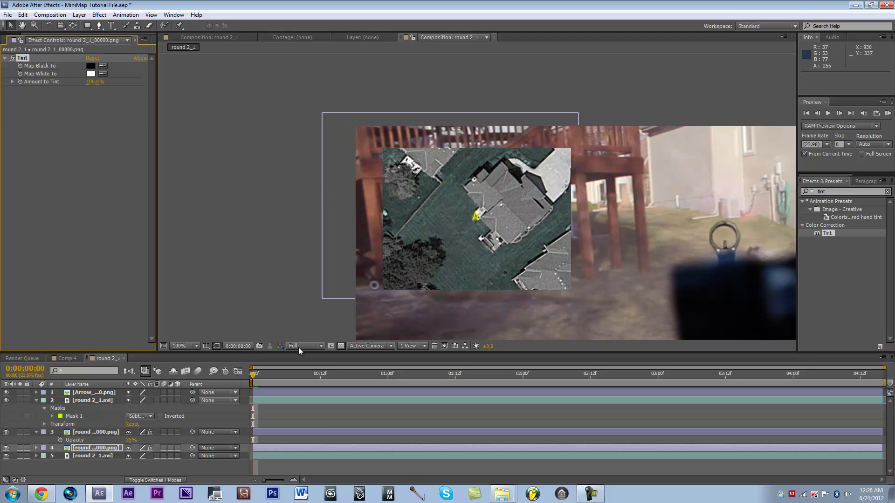
click(91, 74)
drag(234, 261, 405, 218)
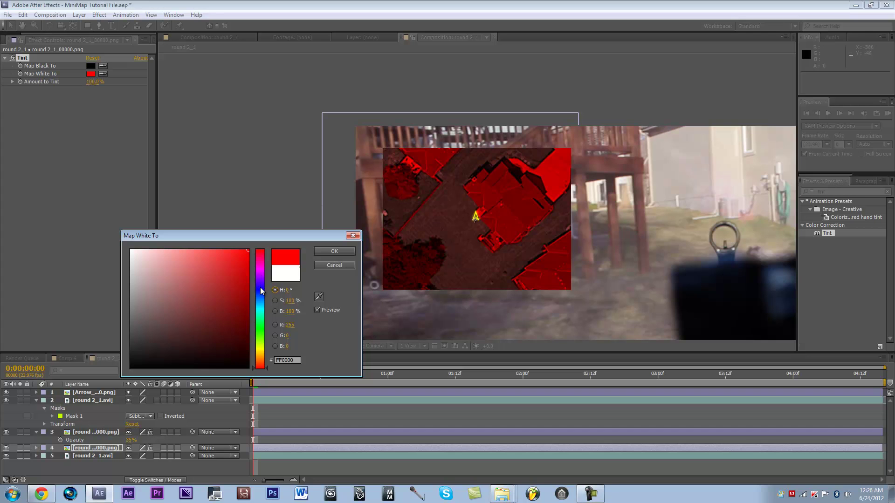
drag(260, 287, 264, 311)
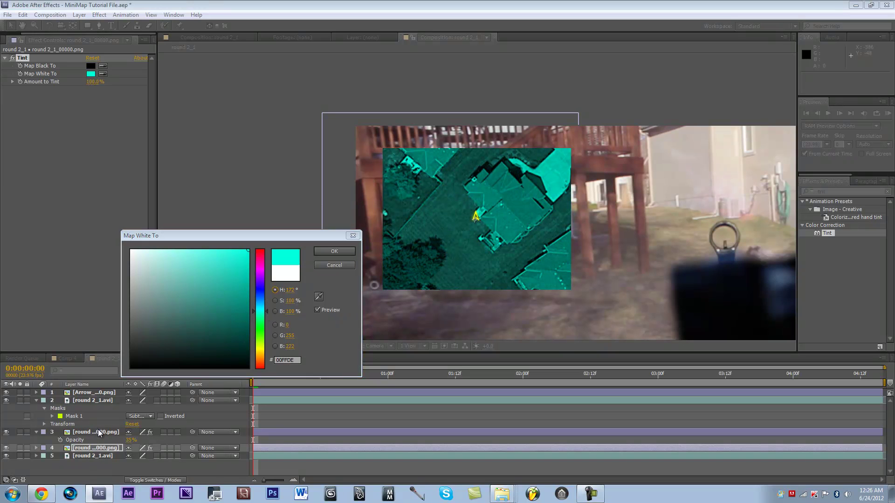
click(334, 252)
drag(118, 450, 118, 428)
Move the 35% opacity cyan map layer back up to row 3, above the full-tint map
click(99, 474)
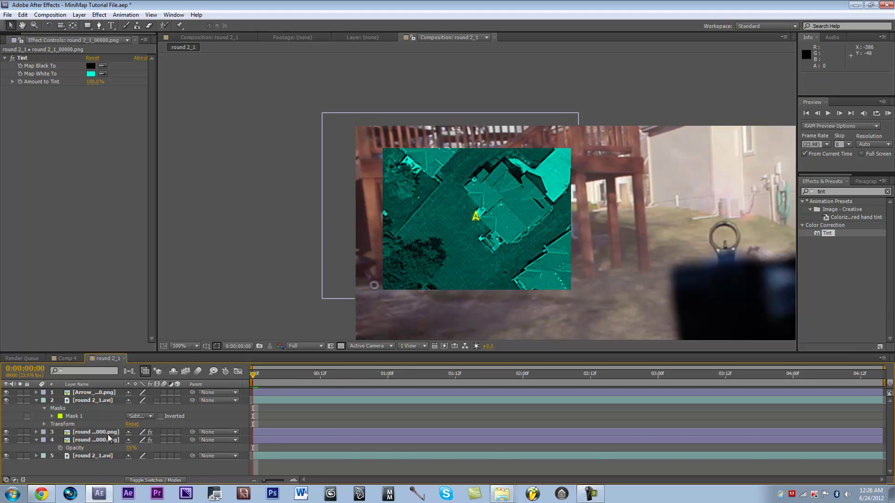
click(109, 435)
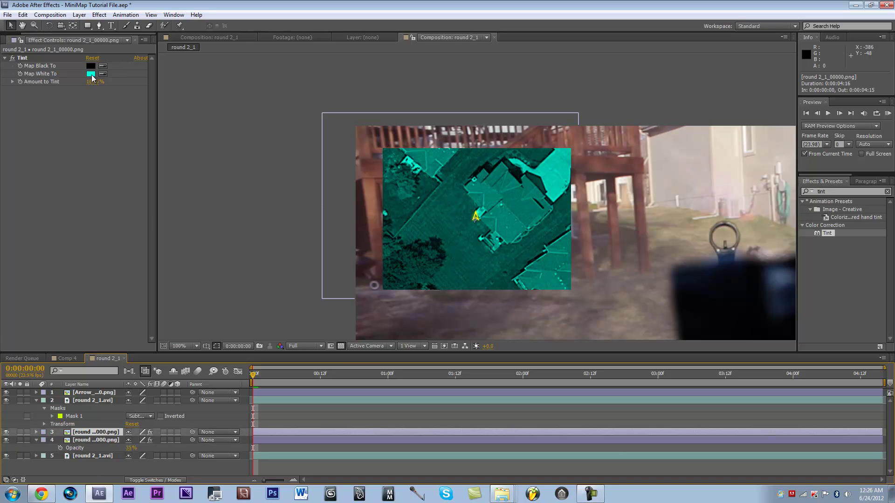
click(109, 441)
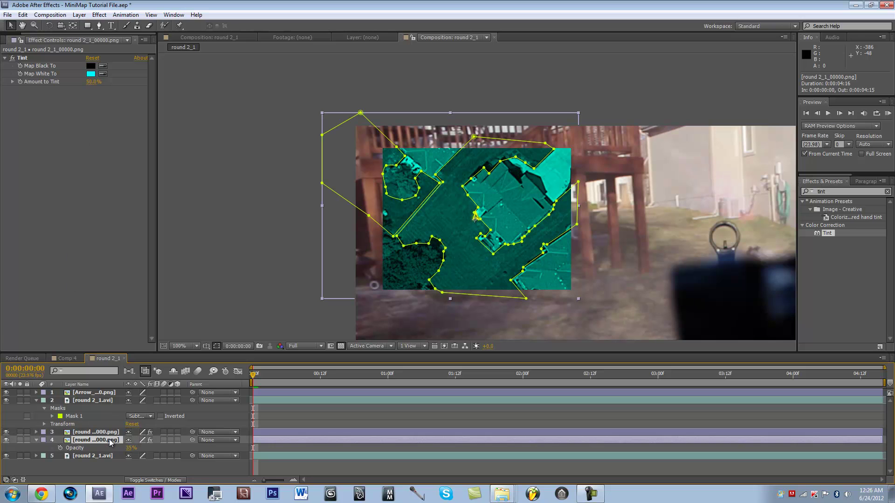
drag(112, 446, 108, 431)
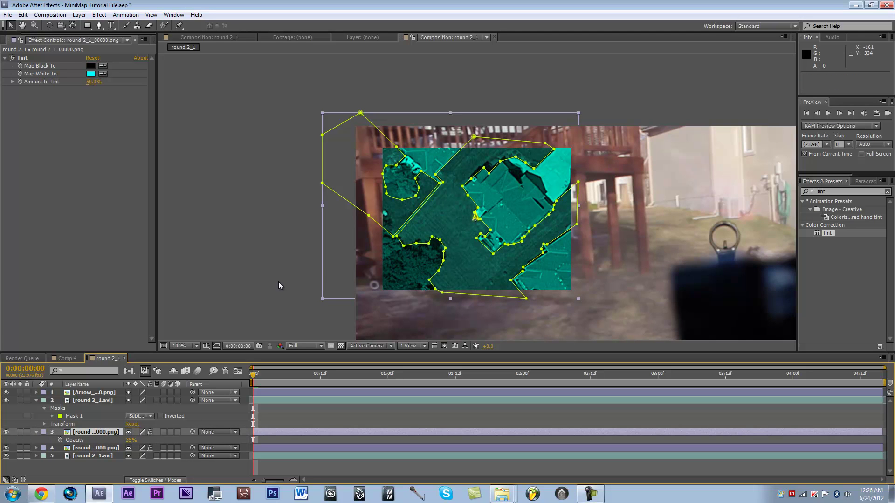
click(313, 230)
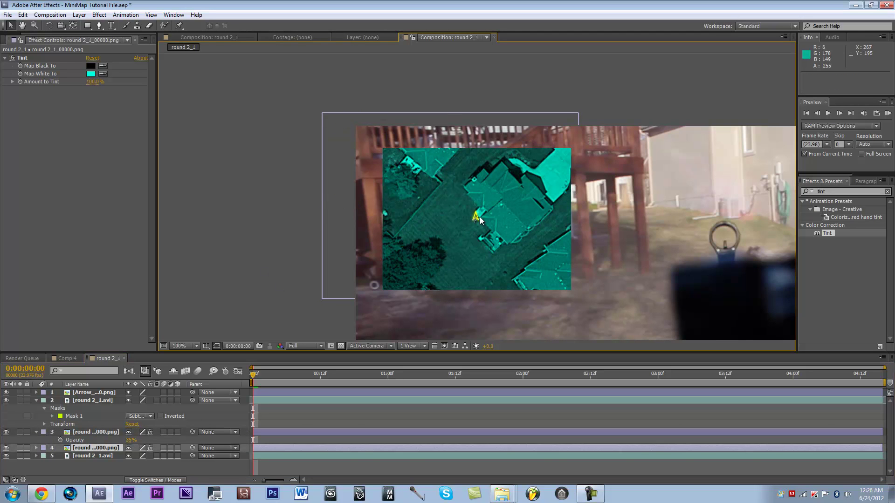
click(103, 394)
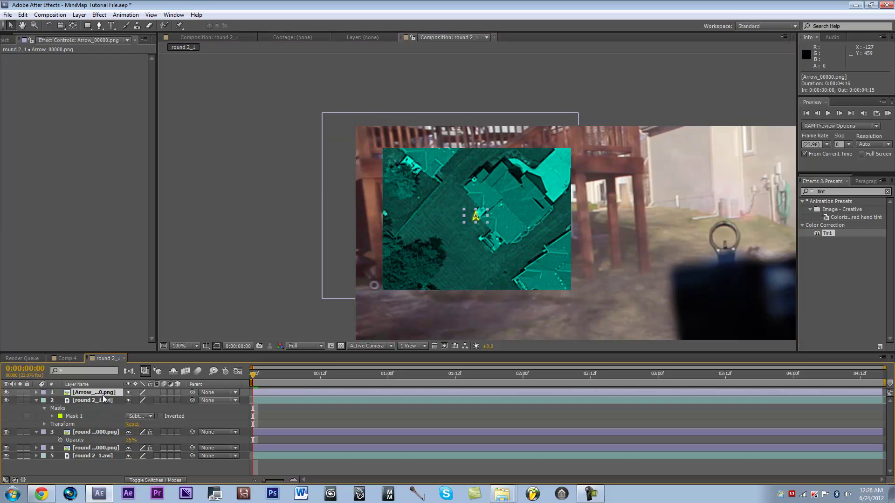
click(113, 432)
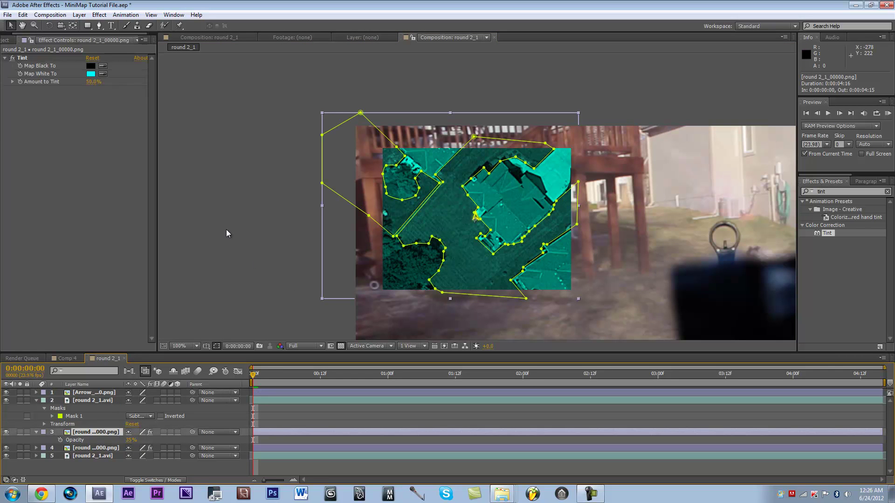
Set layer 3's Amount to Tint to 100 and keep its opacity at 35%
click(93, 82)
text(100)
key(Return)
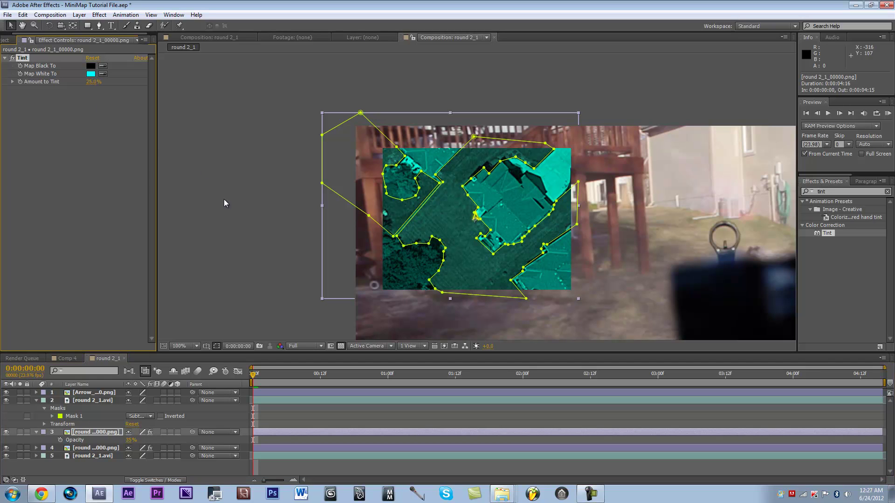
click(179, 447)
click(115, 432)
click(131, 440)
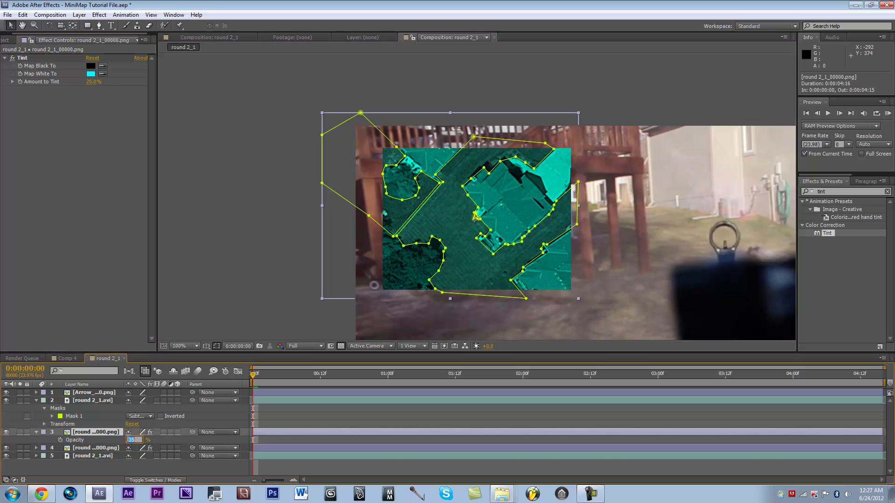
text(10)
key(Return)
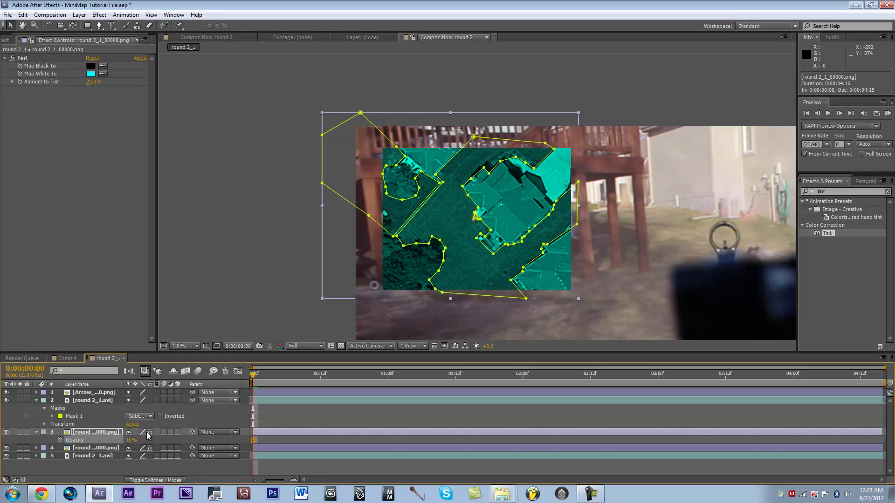
click(131, 441)
text(35)
key(Return)
Lower layer 4's opacity to 80% and preview the mini-map
click(104, 449)
key(t)
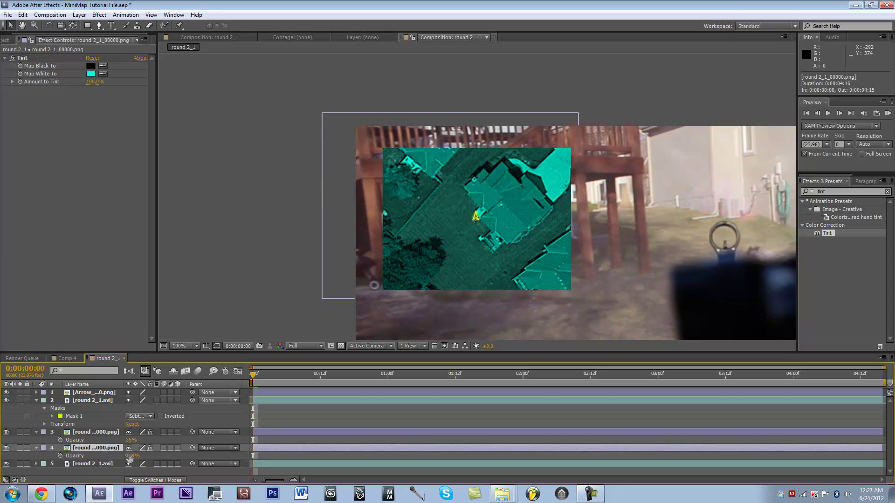
click(133, 456)
text(50)
key(Return)
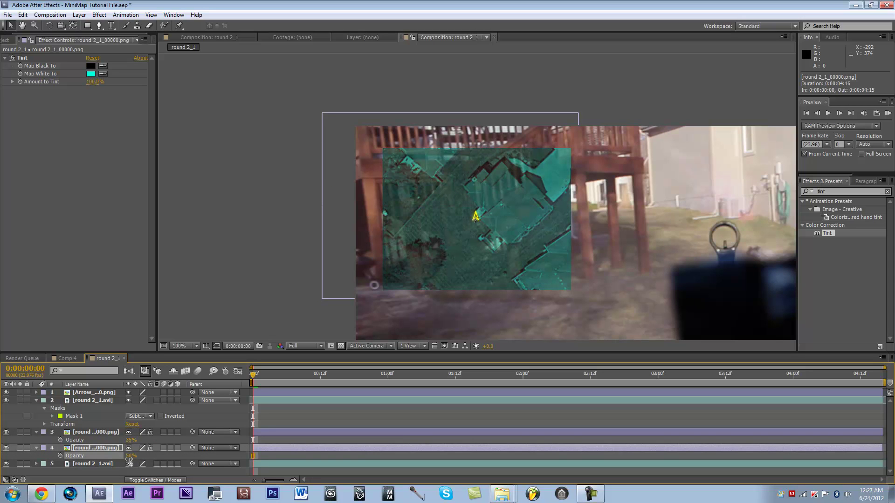
click(130, 456)
text(80)
key(Return)
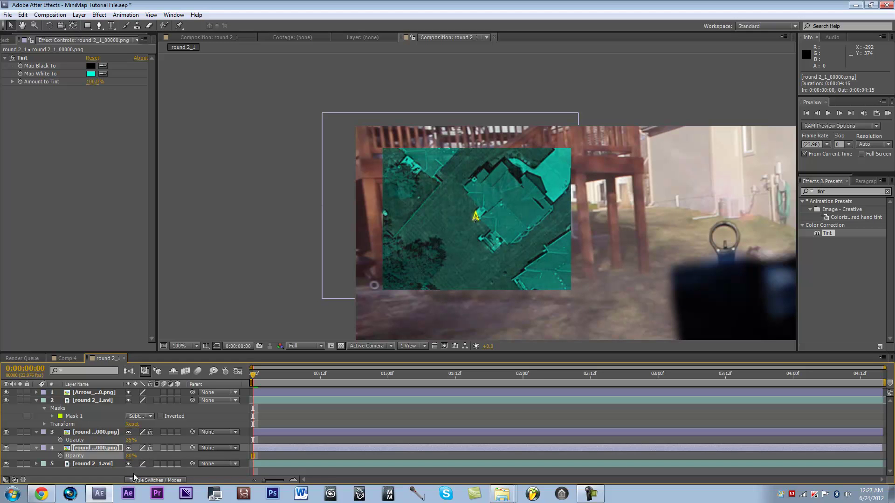
click(133, 473)
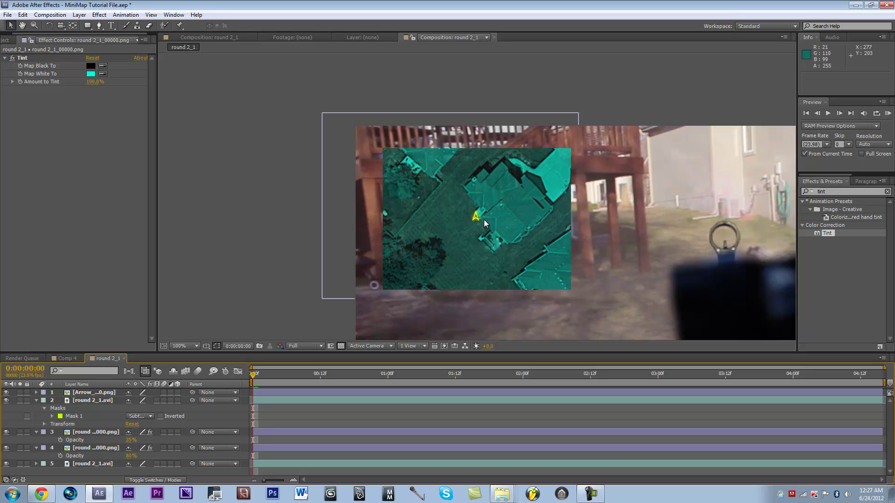
Shift both tinted map layers slightly up and to the right
click(91, 401)
click(96, 393)
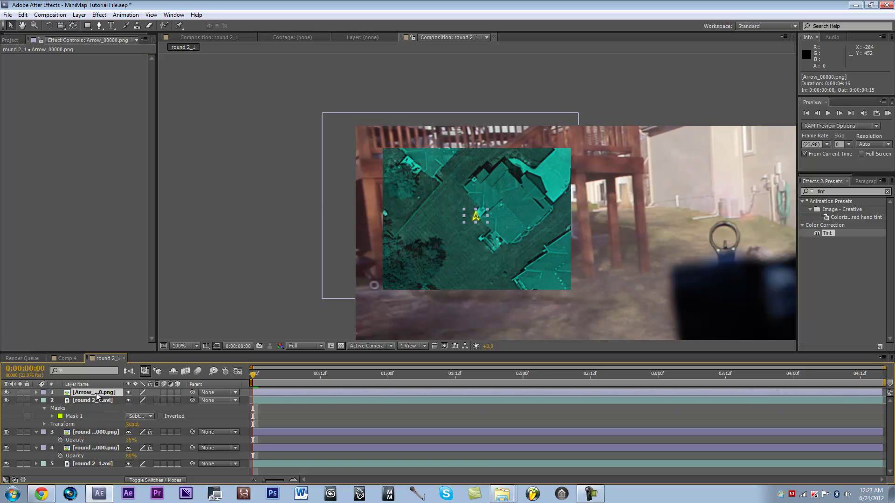
click(94, 448)
ctrl+click(96, 432)
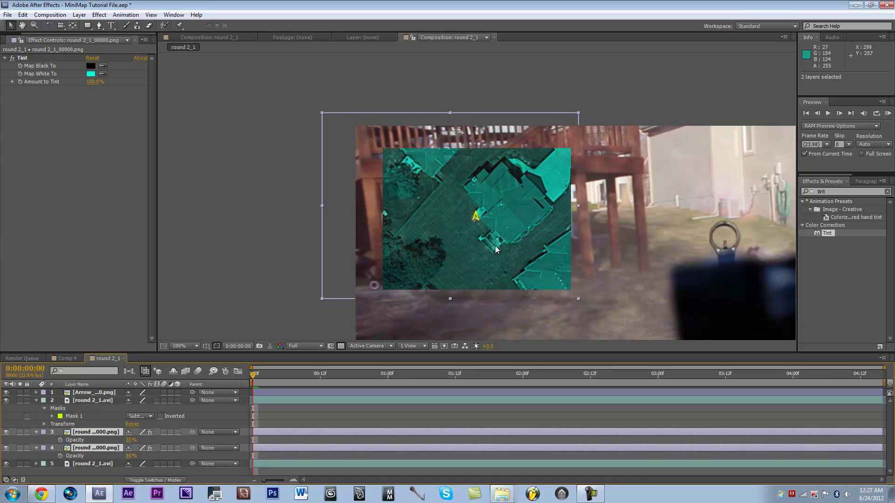
drag(496, 249, 503, 247)
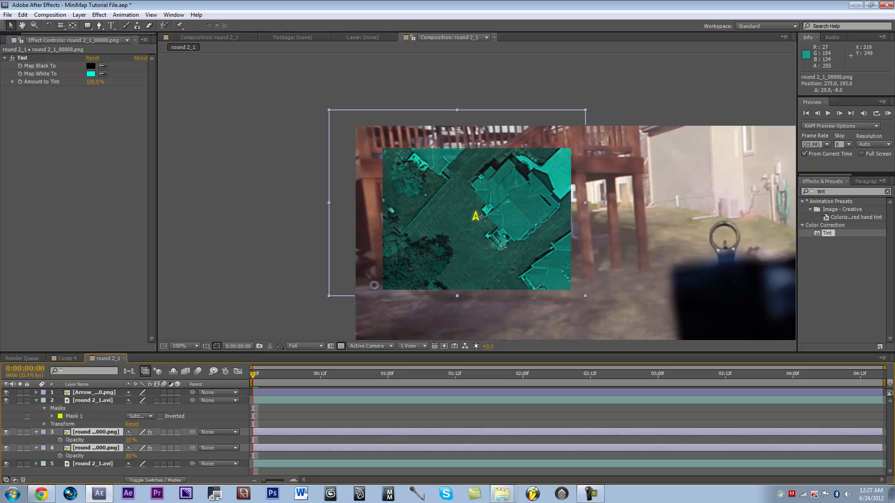
click(121, 473)
Parent the upper map copy to the lower tinted map and nudge the map upward
drag(192, 432, 111, 448)
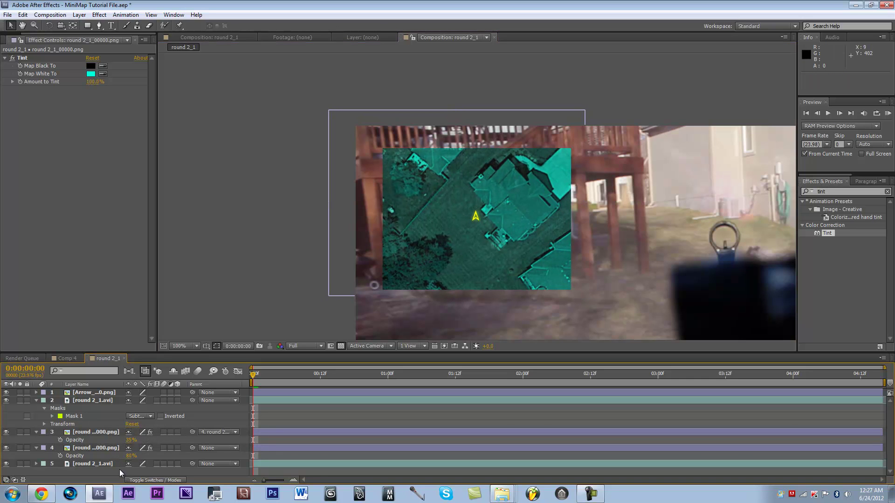
click(115, 447)
drag(505, 241, 504, 236)
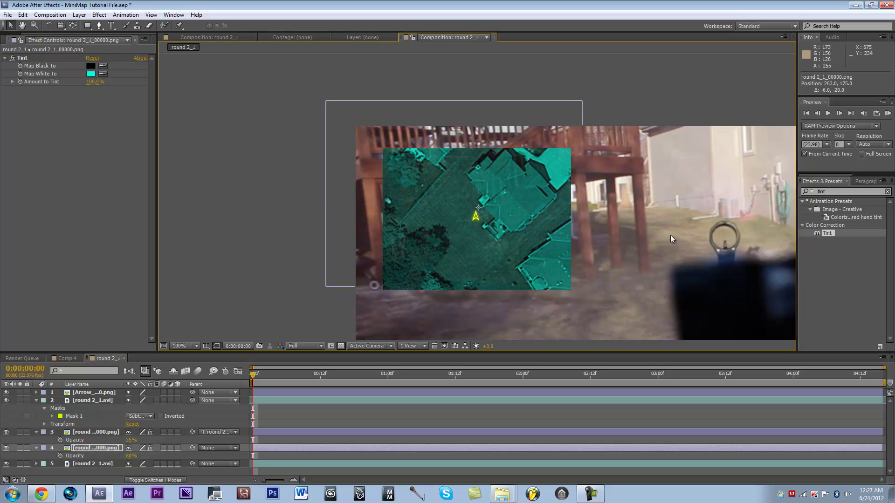
Rotate the map to about -97.5° and move it so another area shows
key(comma)
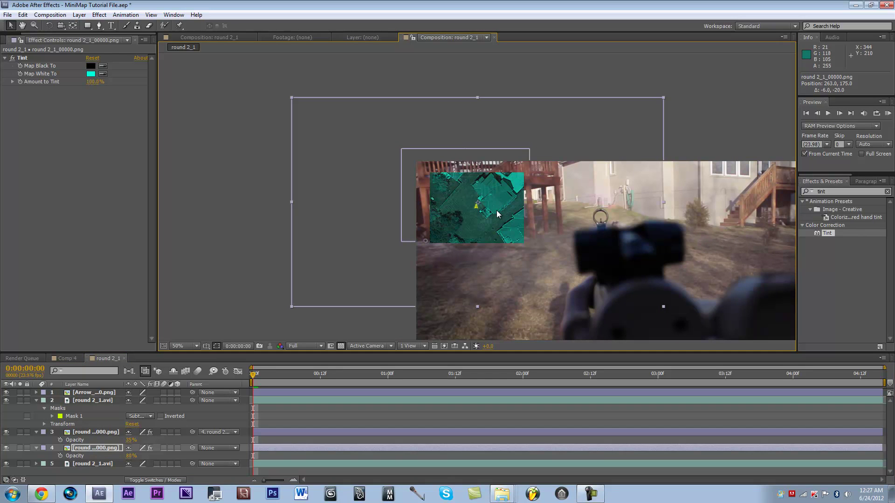
key(w)
drag(503, 228, 515, 154)
key(v)
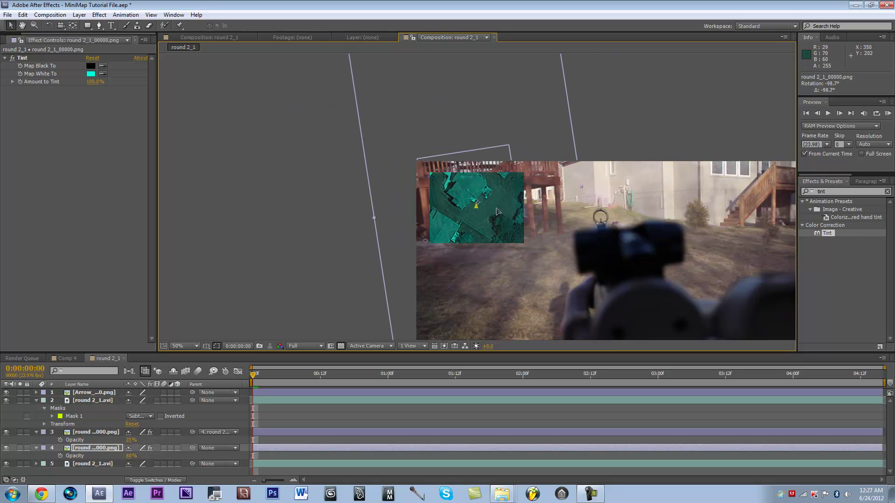
mouse_move(500, 211)
mouse_down()
mouse_move(472, 201)
mouse_move(477, 210)
mouse_move(482, 189)
mouse_move(497, 198)
mouse_up()
key(w)
key(v)
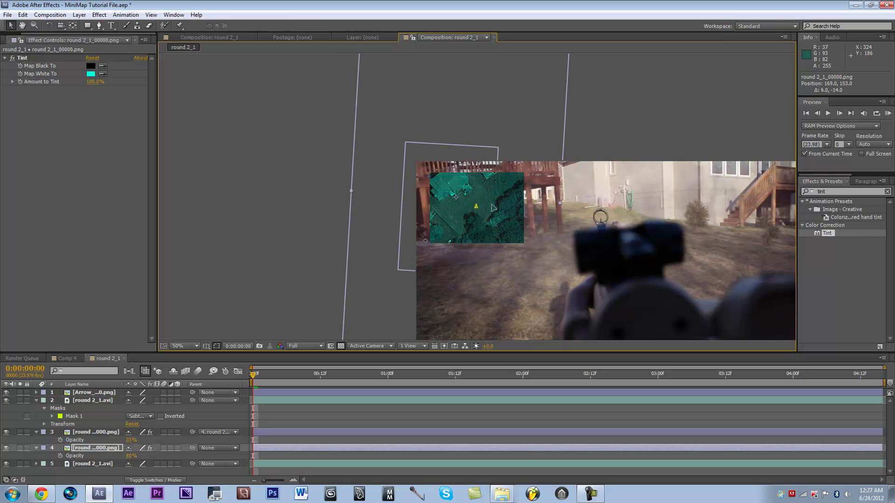
Collapse the properties of both map layers and the masked footage layer
click(196, 474)
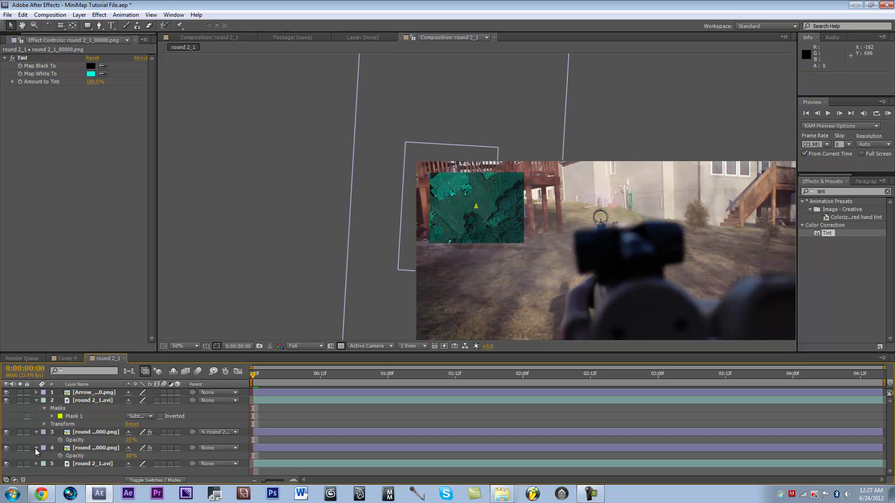
click(36, 448)
click(35, 432)
click(36, 400)
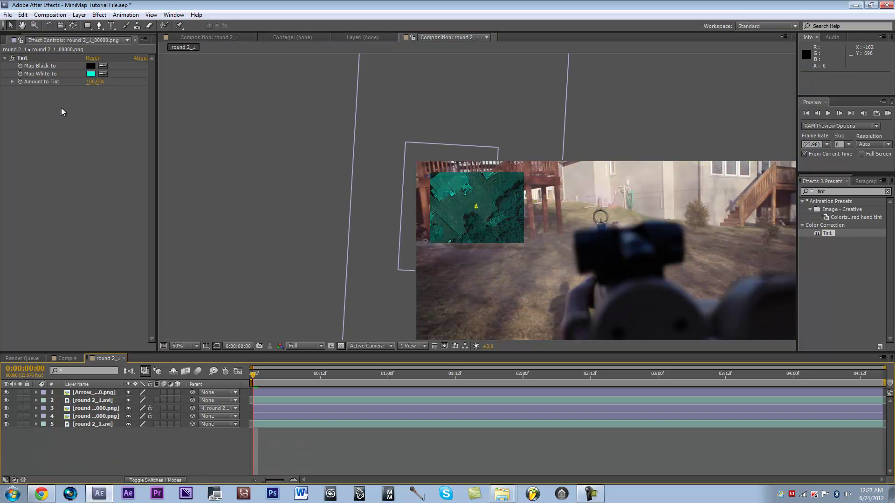
Add two null objects and place both below round 2_1.avi in the stack
click(79, 14)
mouse_move(91, 27)
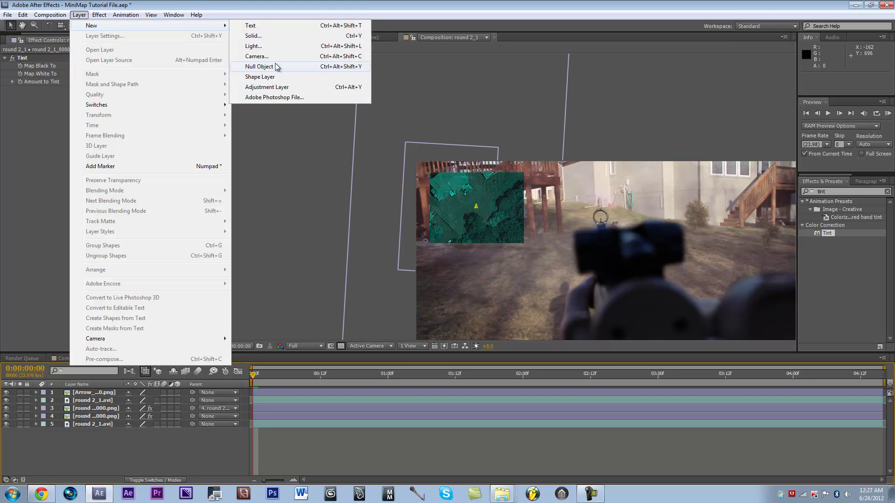
click(278, 67)
drag(103, 392, 107, 412)
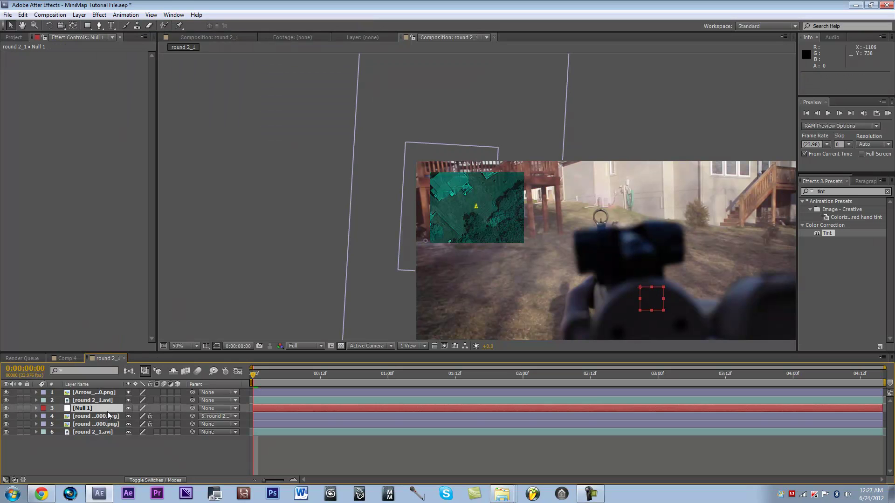
click(83, 15)
mouse_move(91, 24)
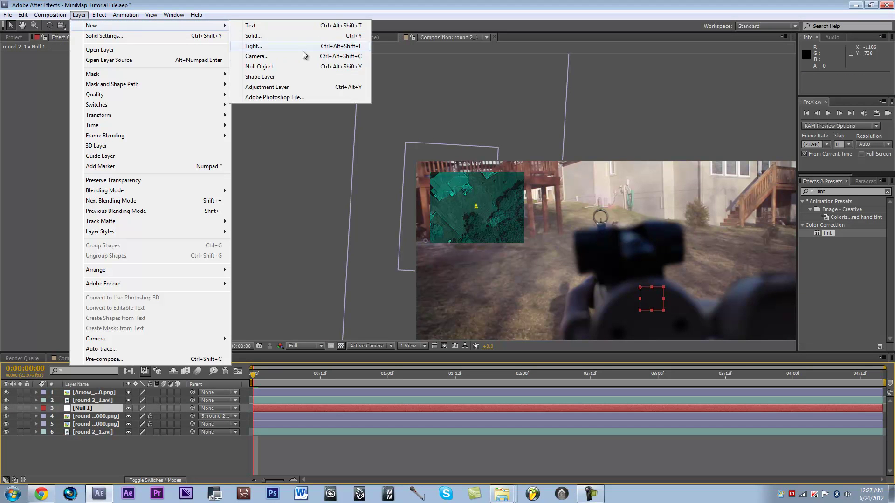
click(289, 66)
drag(98, 401, 94, 413)
Rename the nulls to 'Rotation Null' and 'position null'
right_click(93, 415)
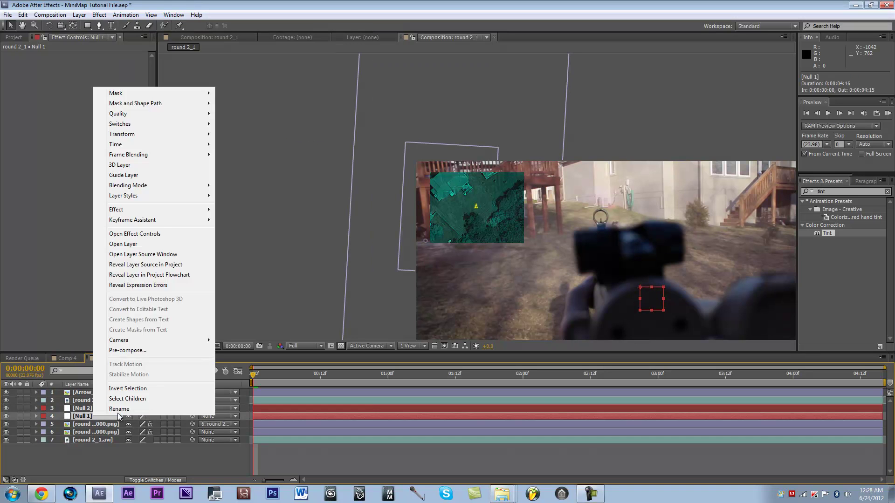
click(178, 403)
text(Rotation Null)
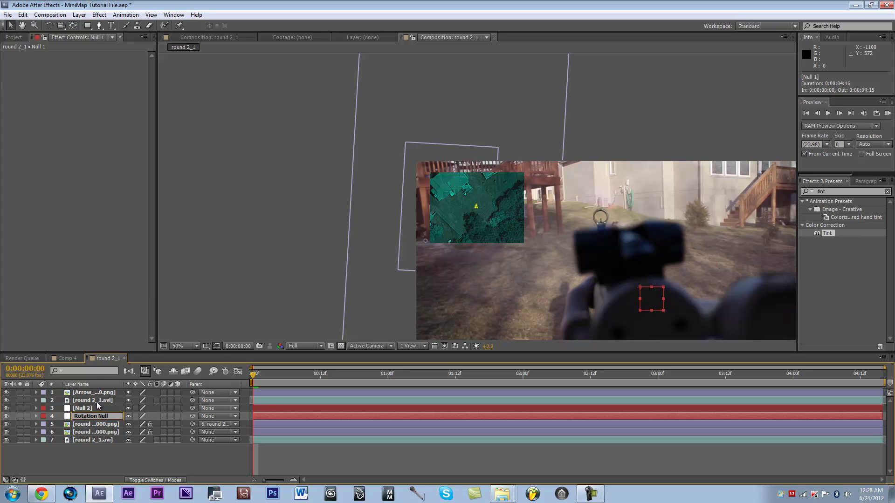
right_click(96, 406)
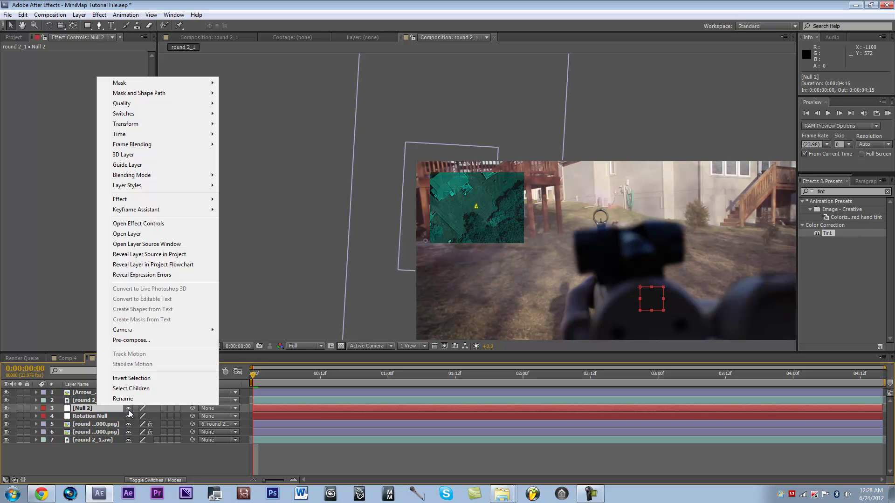
click(144, 397)
text(position)
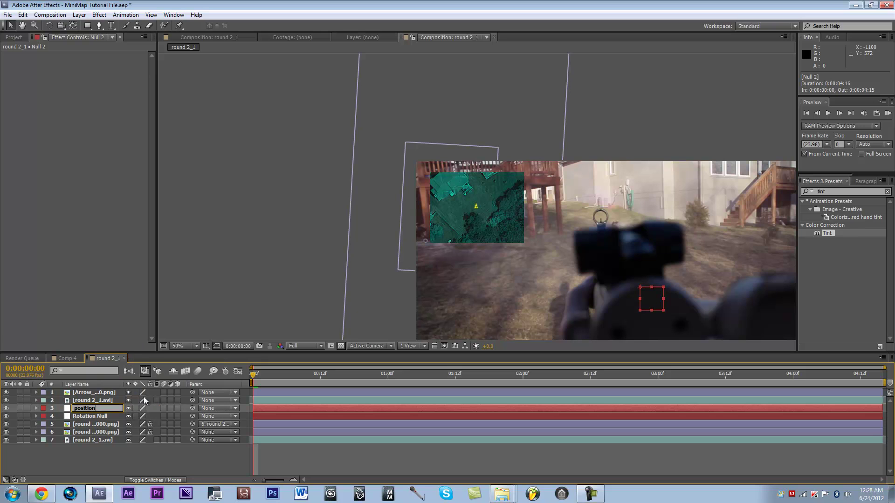
text( null)
click(72, 449)
Parent position null to Rotation Null and set frame-0 rotation and position keyframes
click(99, 418)
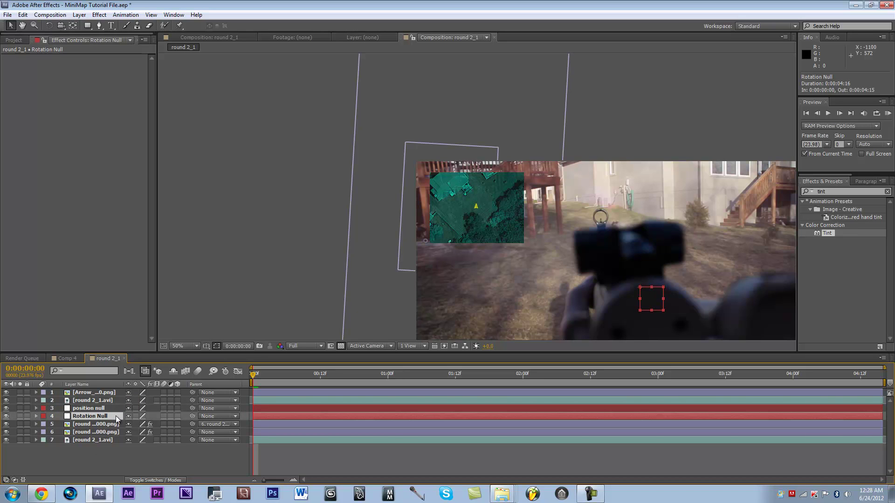
click(108, 409)
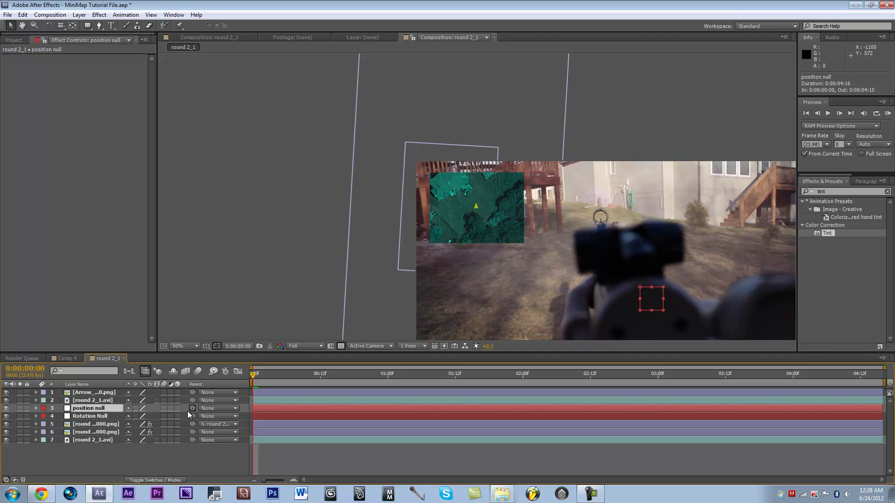
drag(187, 411, 87, 417)
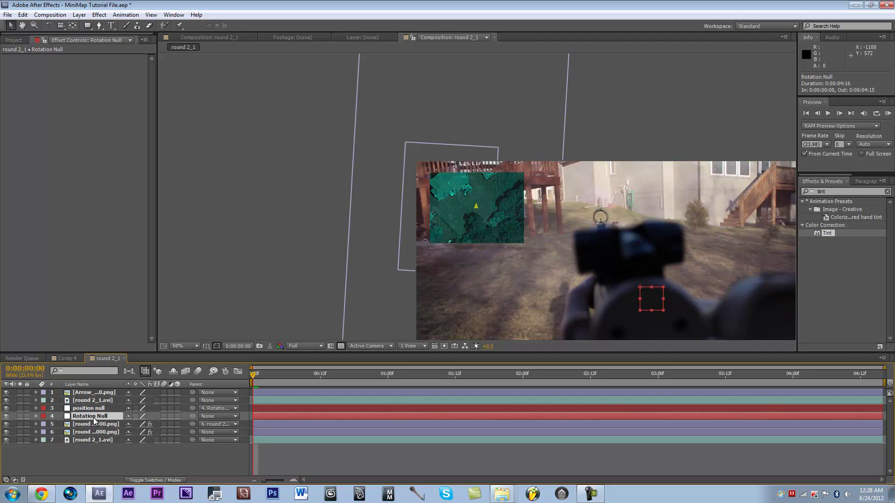
key(r)
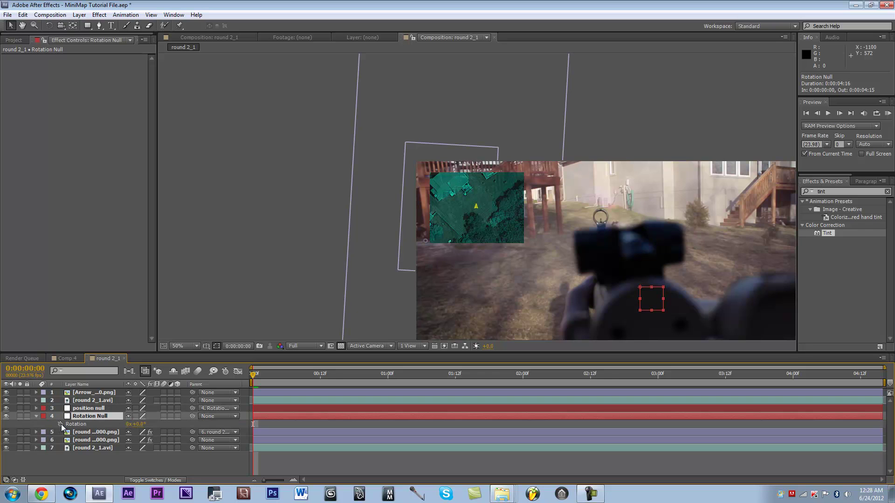
click(60, 424)
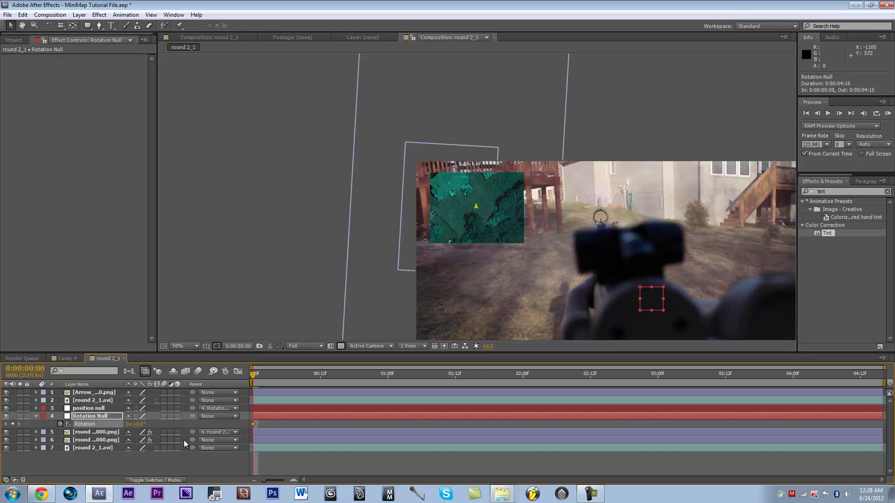
click(91, 407)
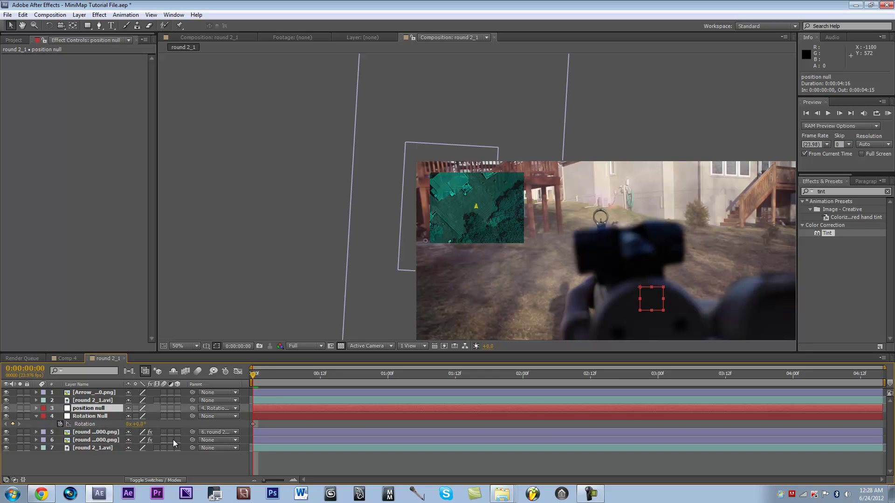
key(p)
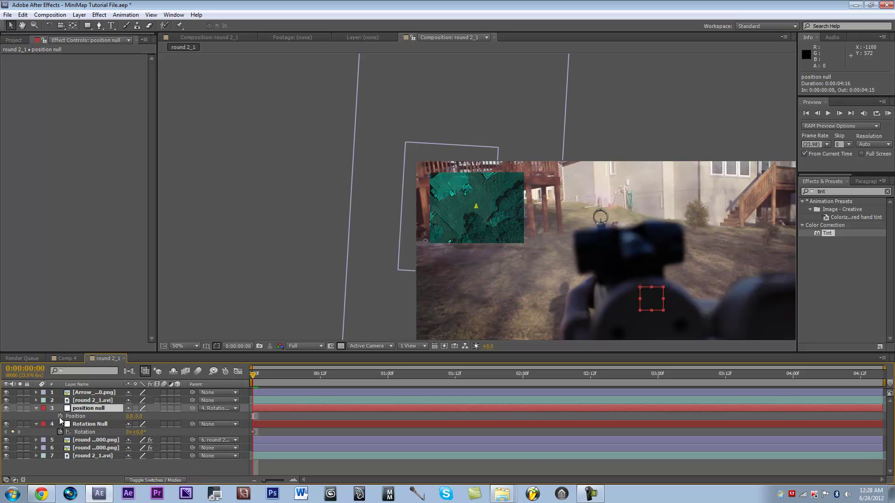
click(60, 416)
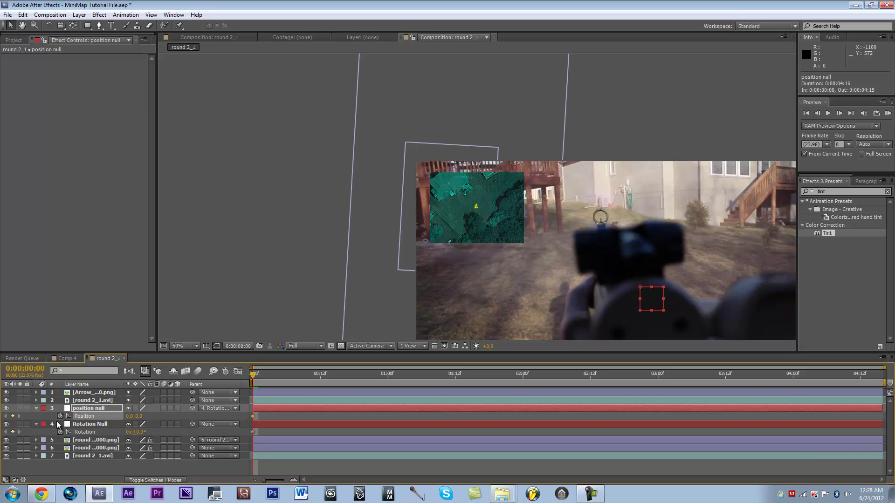
Parent the lower tinted map layer to position null
click(109, 464)
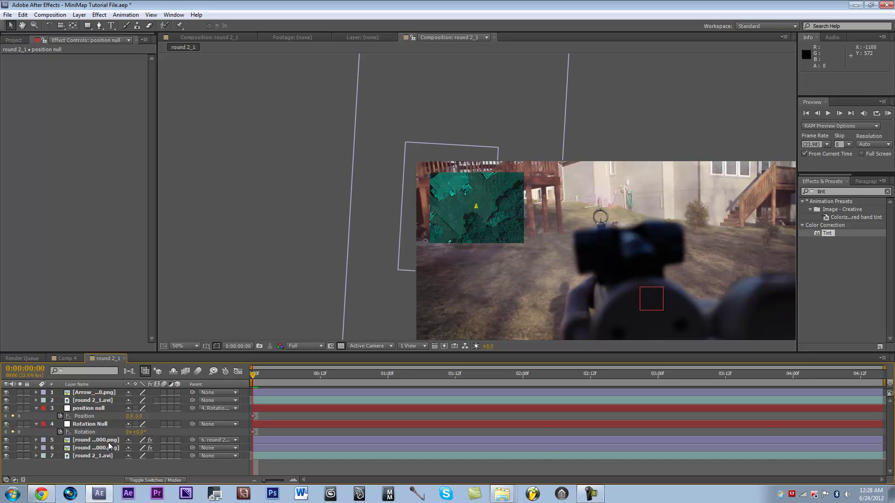
click(107, 448)
click(105, 440)
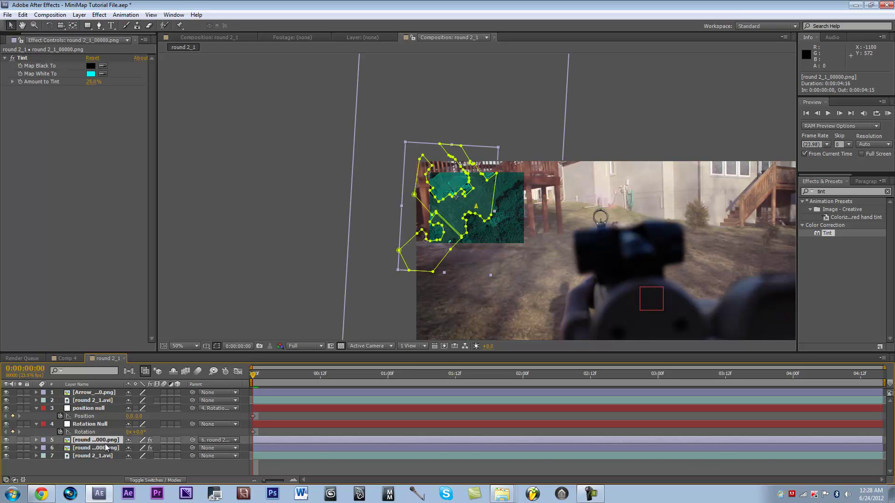
click(105, 446)
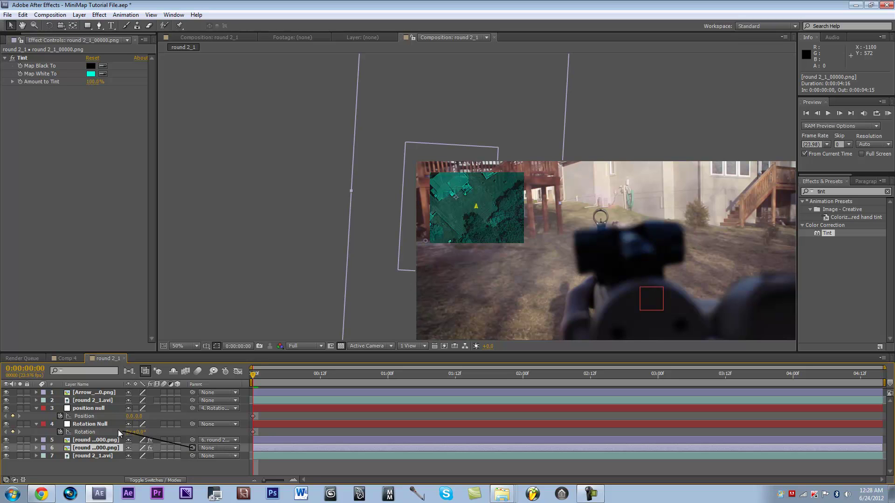
drag(119, 430, 105, 409)
Remove the lower map layer's parent and select both null layers
click(107, 423)
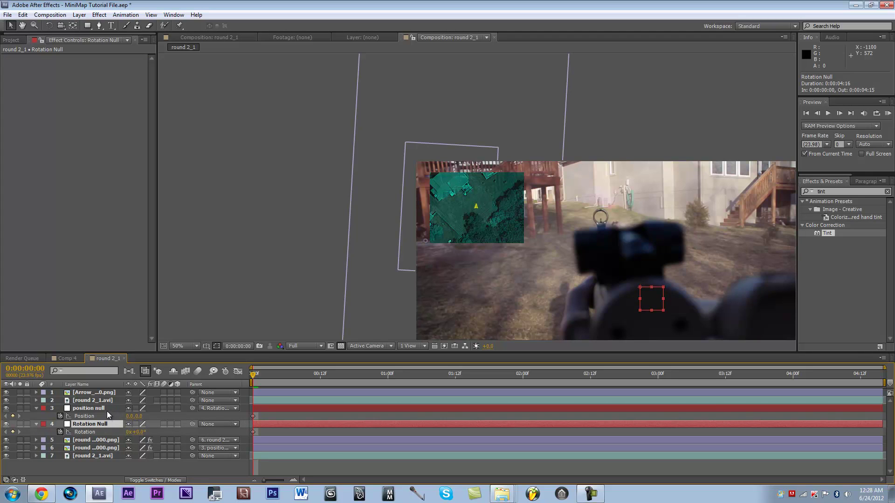
ctrl+click(107, 411)
click(135, 448)
click(201, 451)
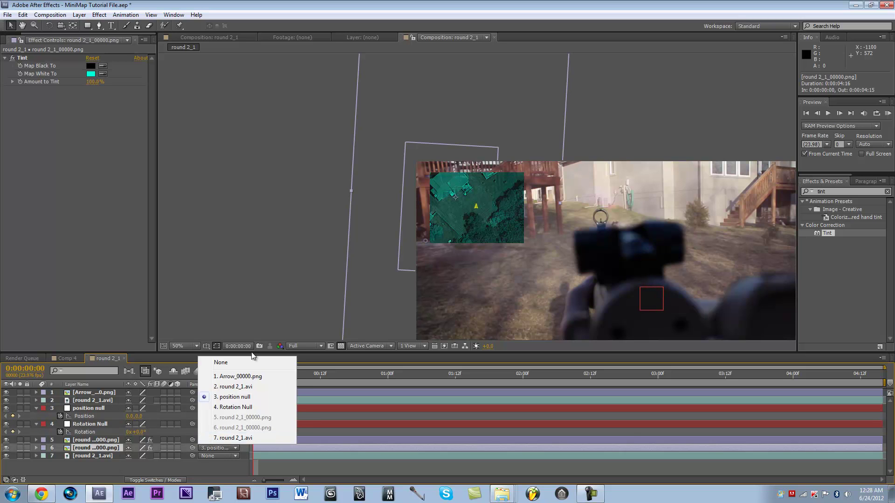
click(212, 363)
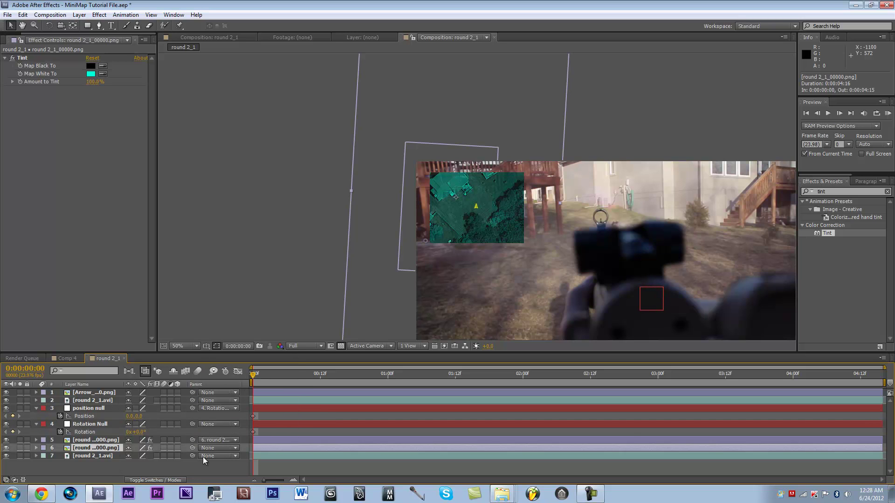
click(104, 409)
ctrl+click(113, 423)
Move Rotation Null into the mini-map area
drag(640, 298, 465, 207)
click(645, 308)
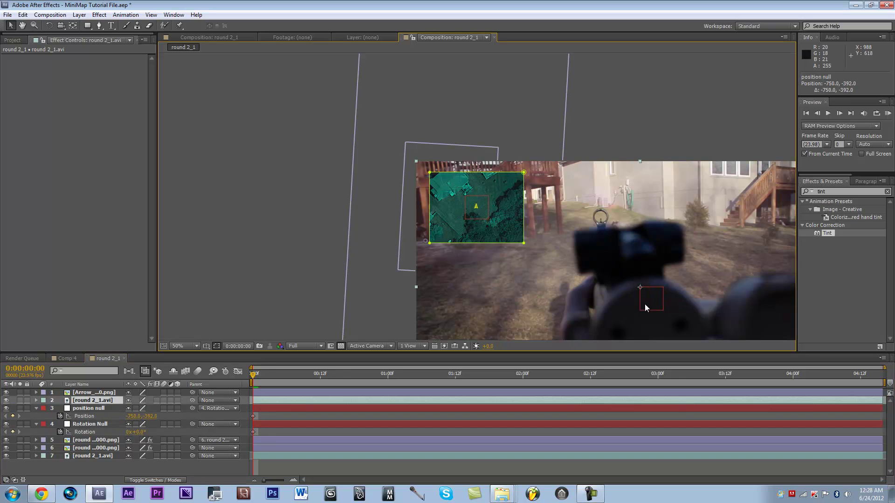
click(109, 408)
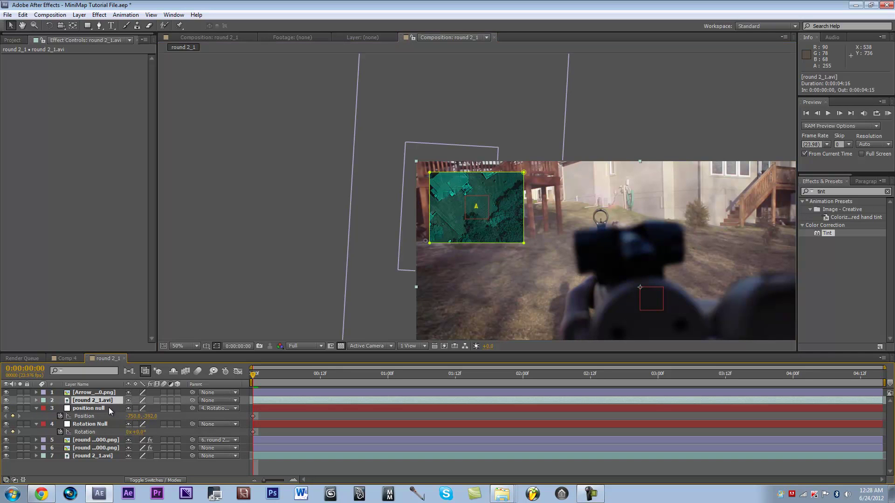
click(103, 424)
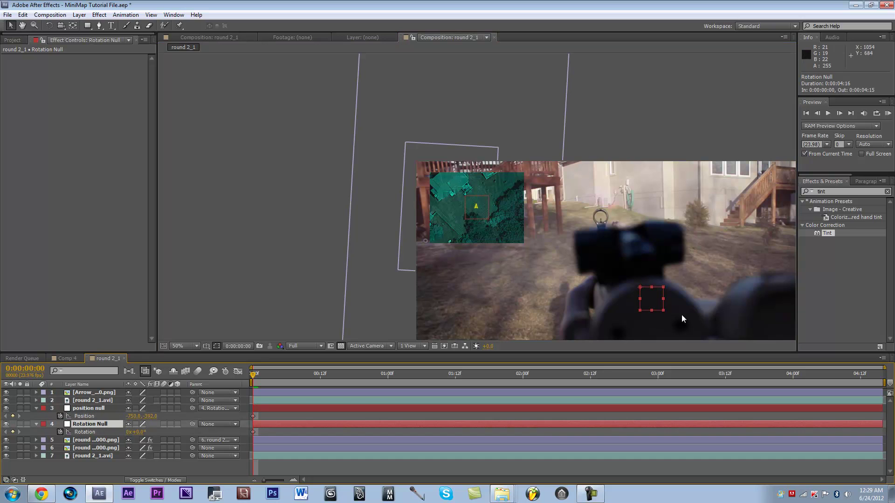
drag(647, 303, 473, 211)
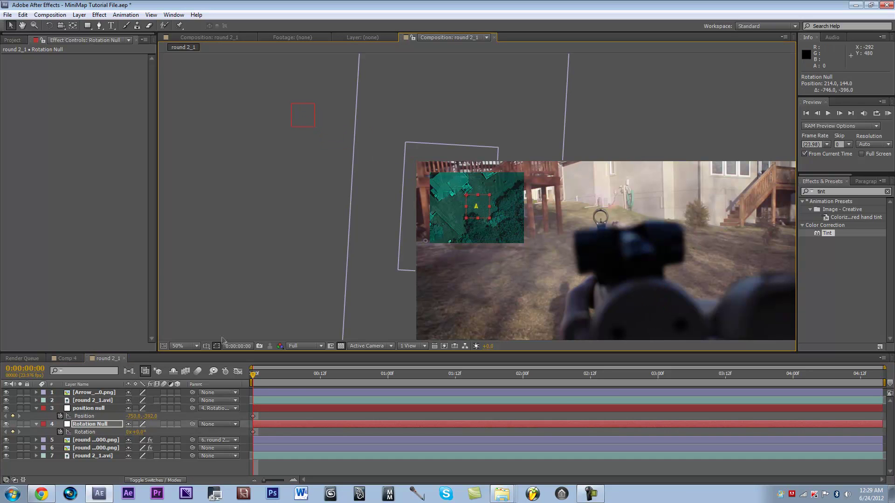
Set position null's parent to None and center it on the yellow arrow
click(207, 409)
click(207, 321)
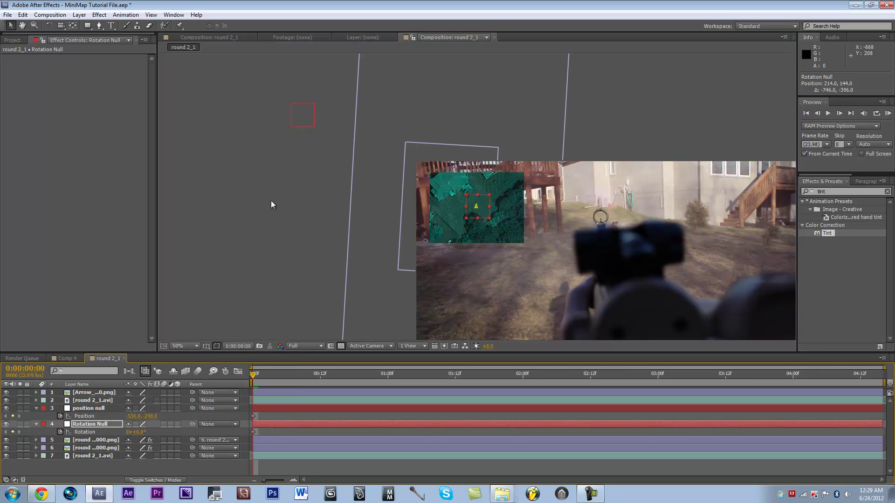
click(302, 119)
drag(303, 119, 505, 197)
key(period)
key(period)
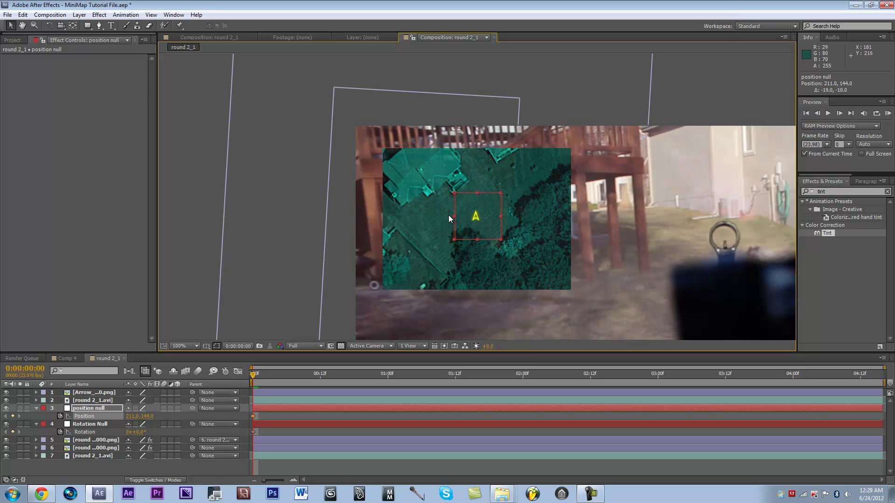
click(72, 25)
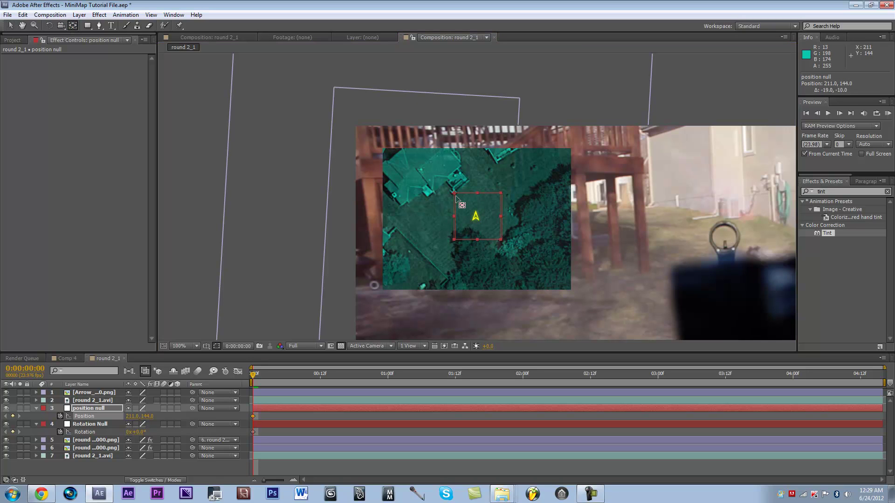
drag(483, 225, 504, 249)
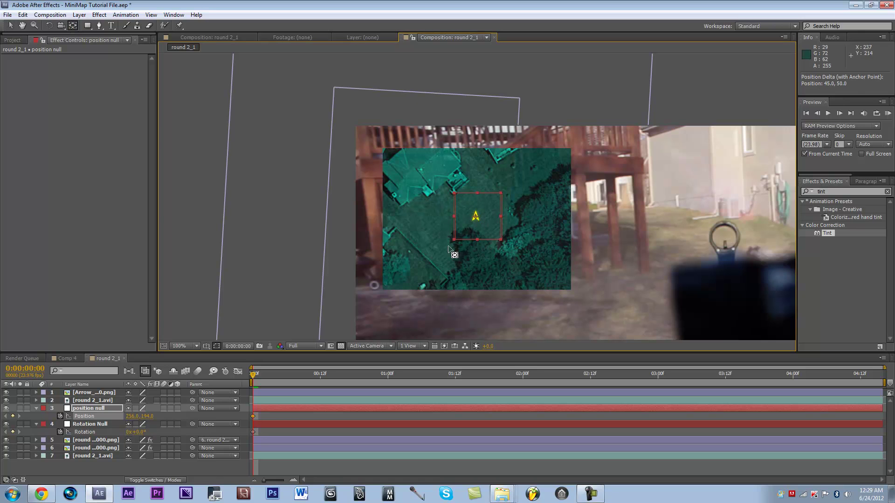
click(117, 466)
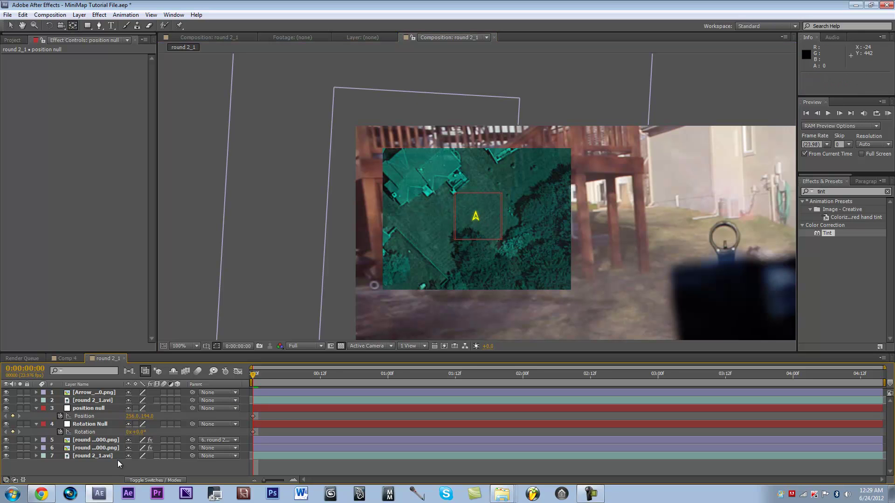
Check Rotation Null's alignment at 400% zoom, then scale it to about 205%
click(113, 425)
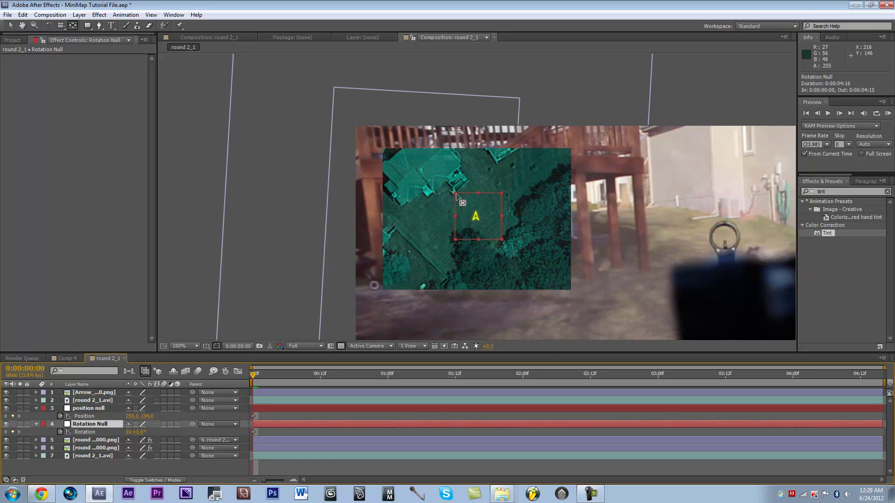
click(479, 227)
key(period)
key(period)
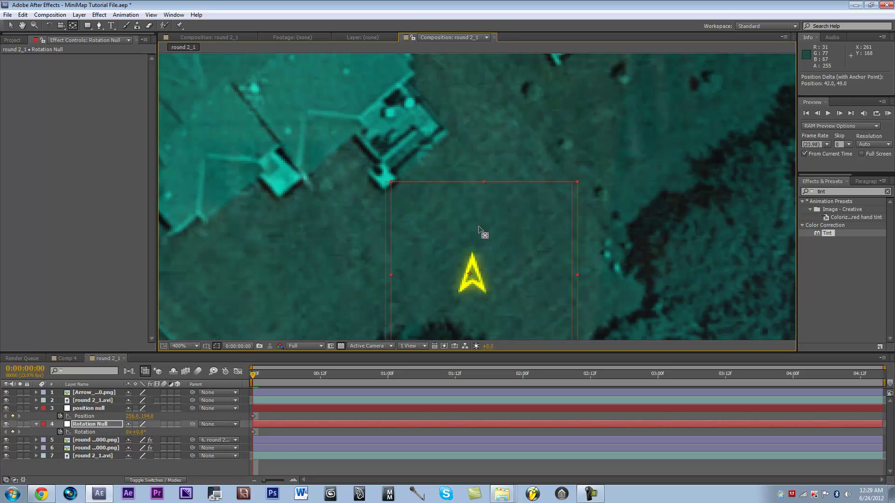
scroll(480, 261, down, 3)
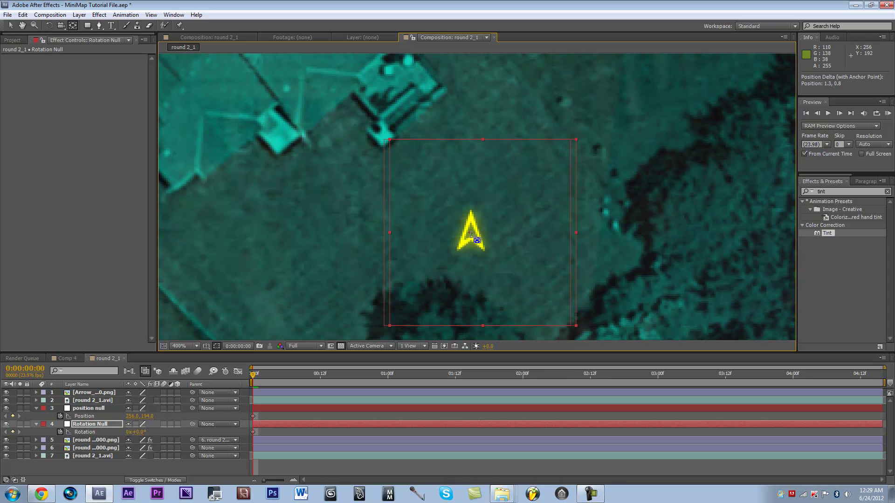
key(comma)
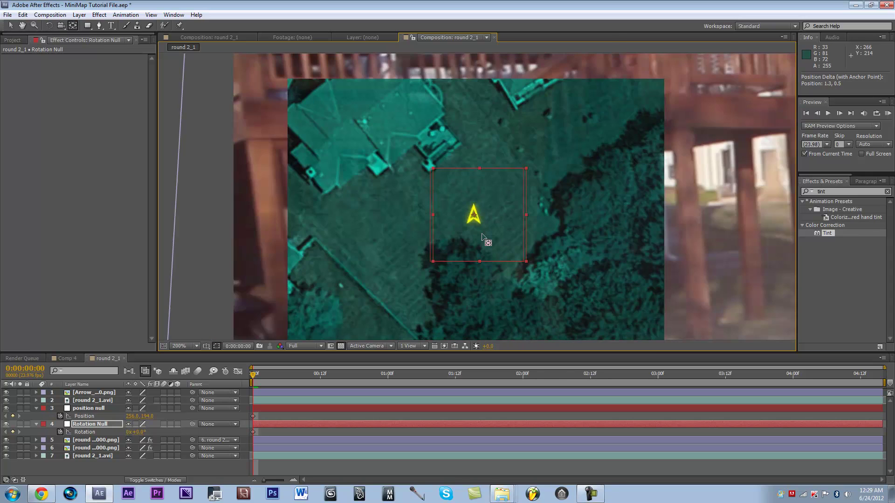
key(comma)
key(v)
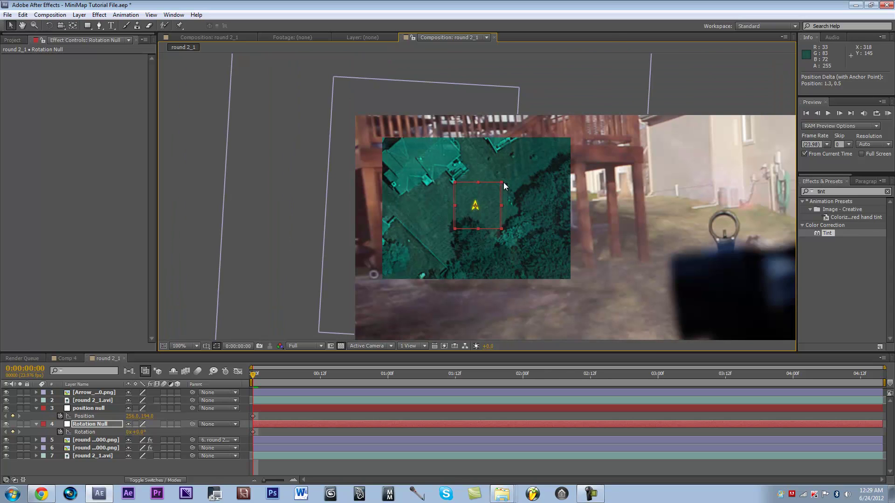
drag(501, 183, 553, 153)
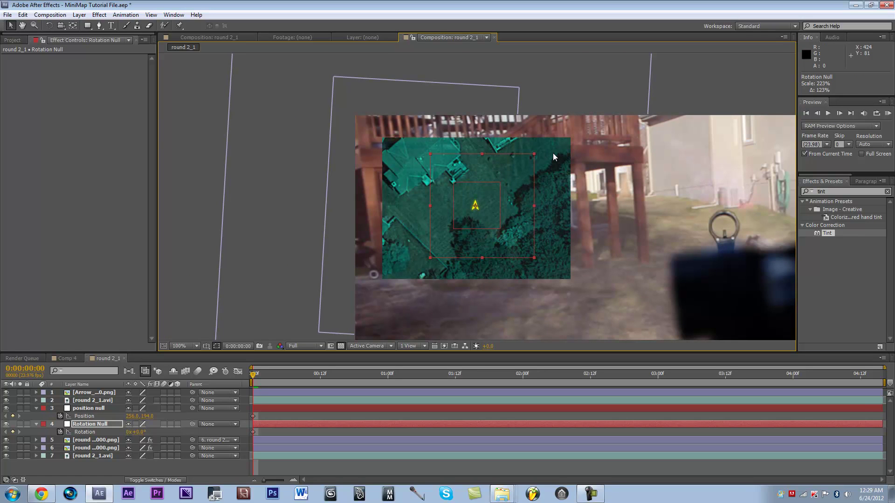
Parent the tinted satellite map to position null and nudge the null slightly
click(106, 410)
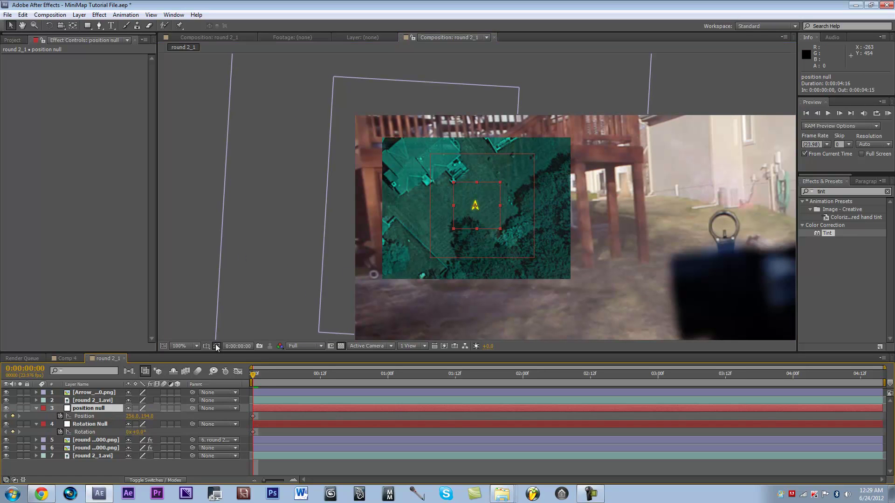
click(102, 446)
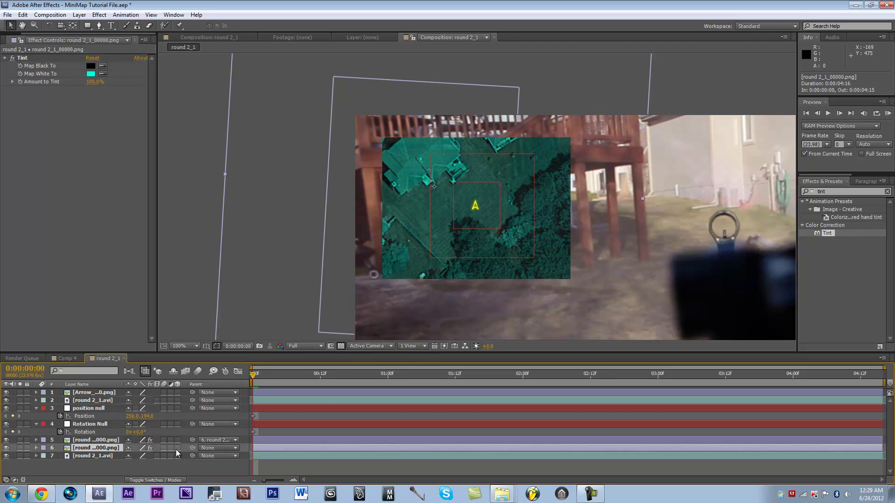
drag(192, 448, 131, 411)
click(109, 412)
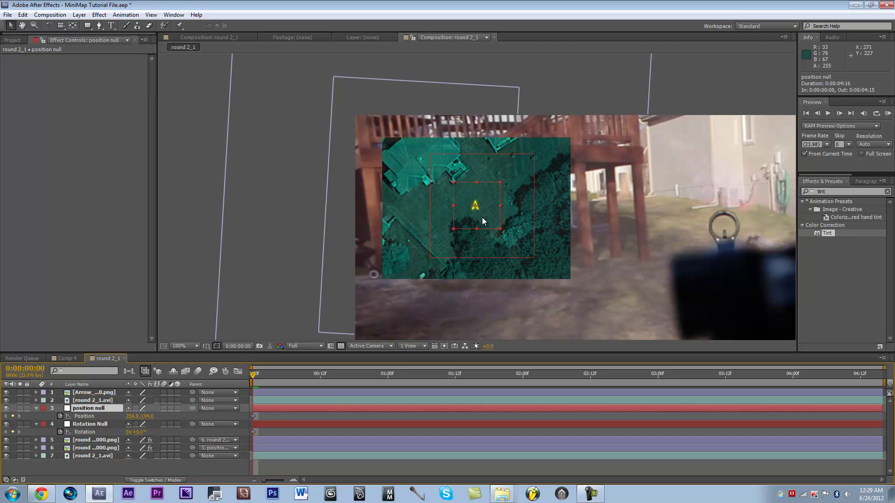
drag(482, 217, 495, 204)
Test-rotate position null and Rotation Null, undoing each rotation
key(w)
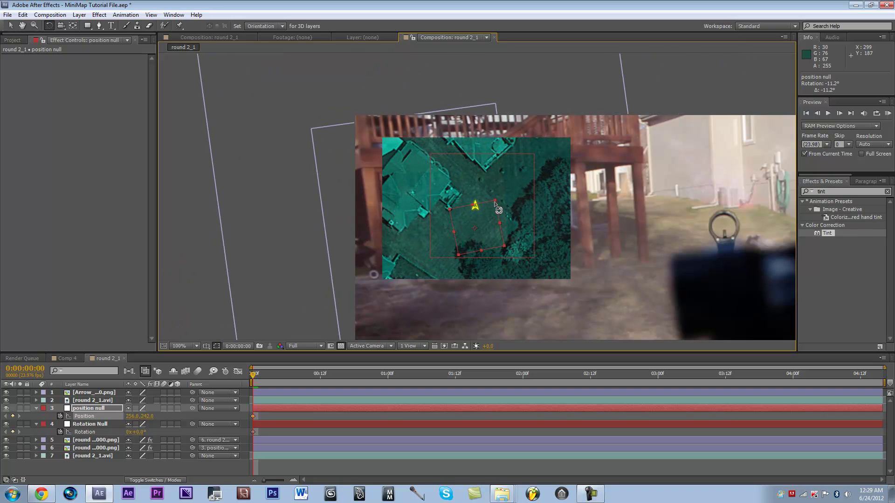
key(ctrl+z)
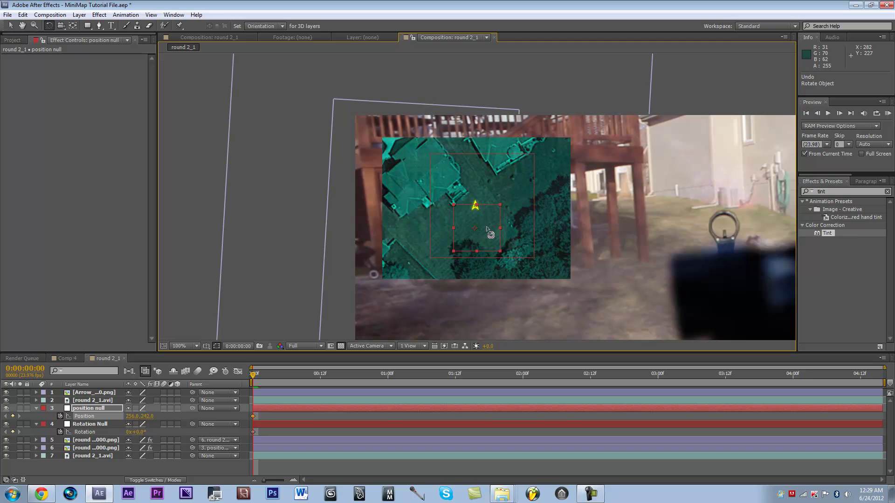
drag(487, 224, 485, 214)
key(ctrl+z)
click(86, 423)
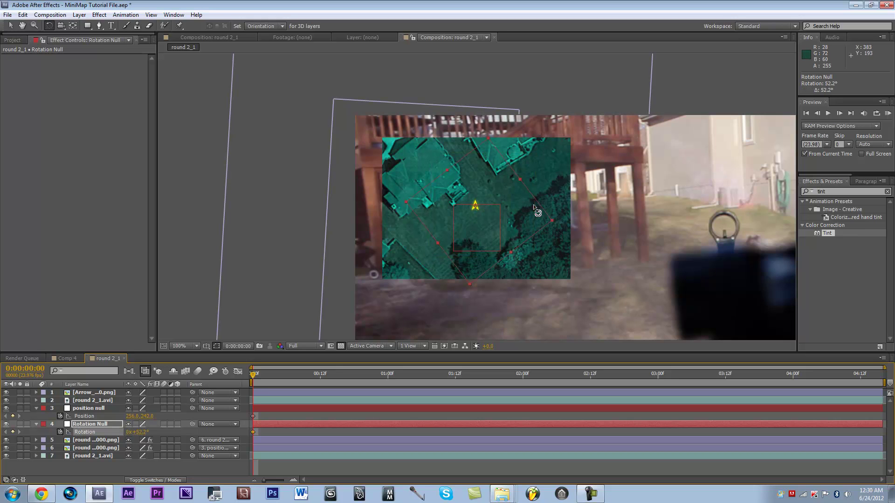
drag(536, 210, 479, 206)
key(ctrl+z)
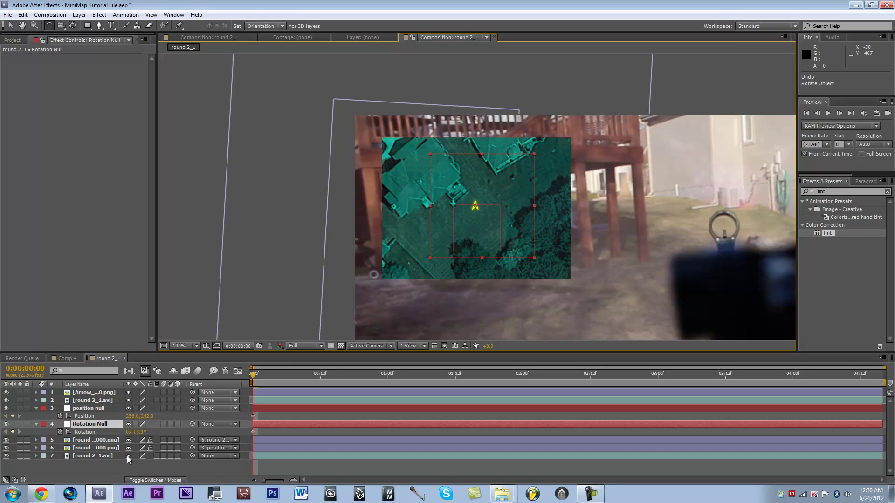
Parent the satellite map to Rotation Null and rotate the null to turn the mini-map
click(180, 468)
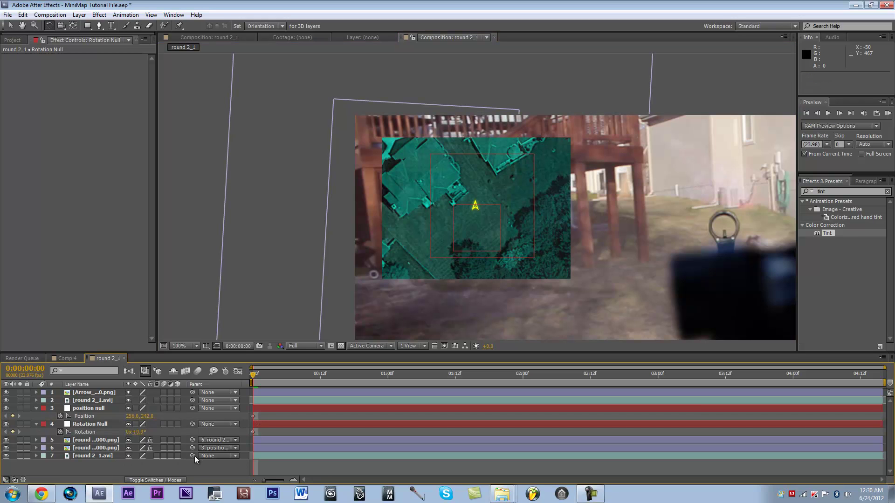
drag(193, 449, 84, 425)
click(424, 186)
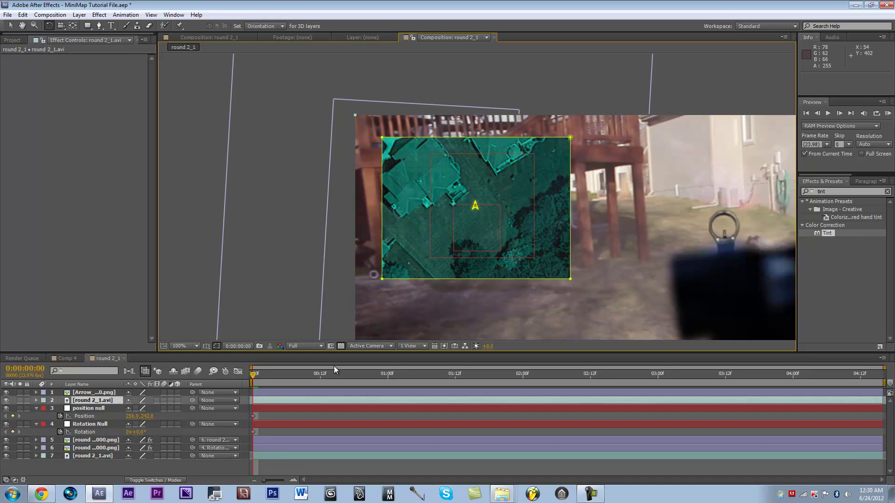
click(106, 424)
drag(502, 192, 512, 175)
Parent the position null and satellite map layers to Rotation Null, then test-rotate it
click(105, 409)
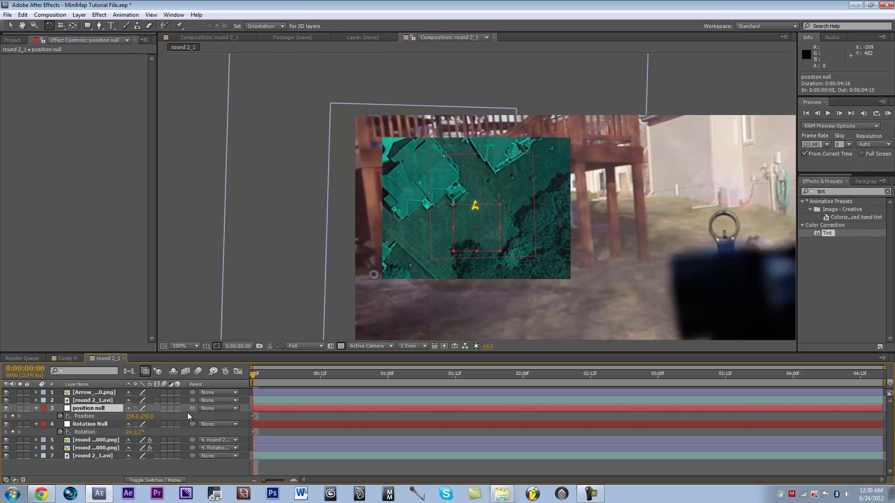
drag(93, 427, 94, 427)
click(106, 447)
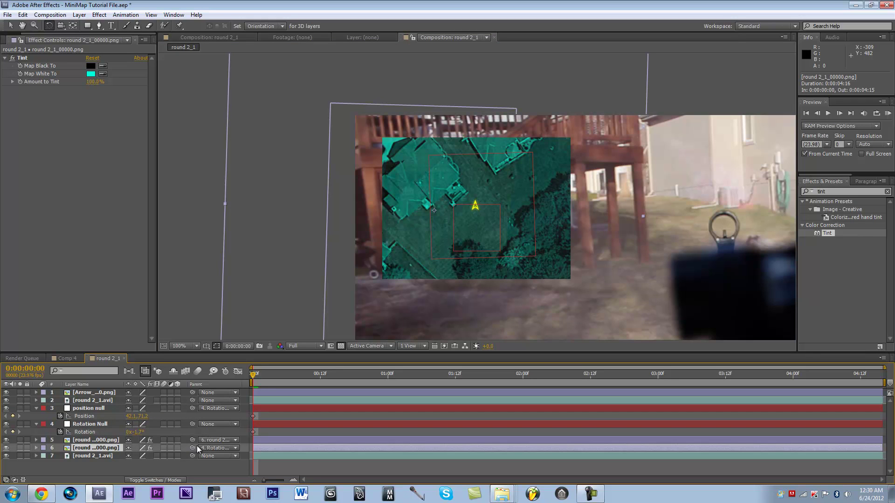
drag(109, 426, 107, 426)
click(105, 423)
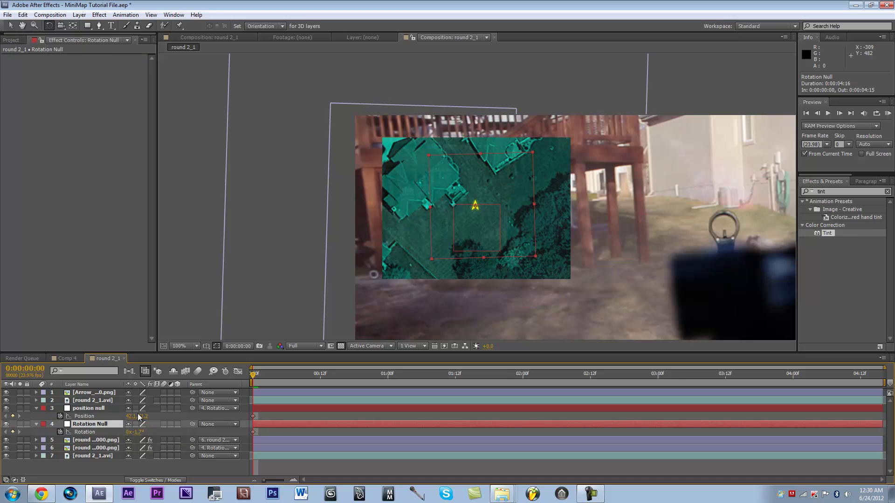
mouse_move(511, 188)
mouse_down()
mouse_move(510, 197)
mouse_move(512, 182)
mouse_up()
Undo a trial move of position null and parent the satellite map layer to position null
click(115, 409)
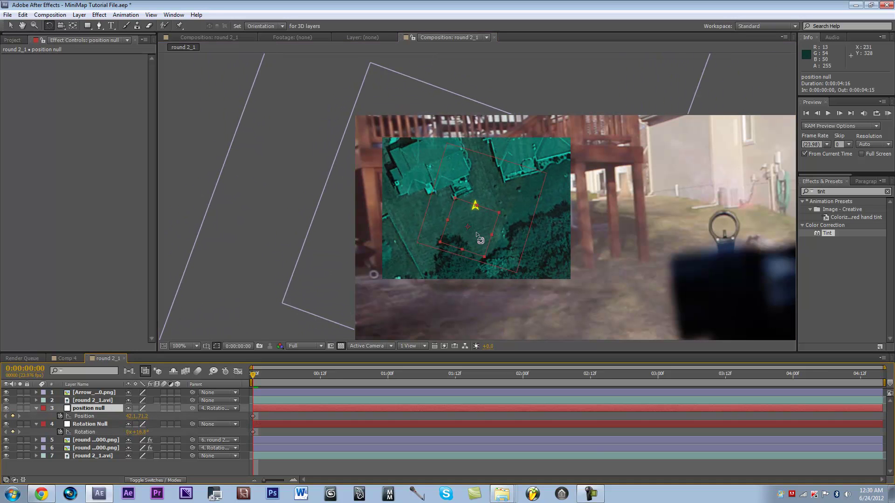
key(v)
drag(474, 220, 477, 232)
key(ctrl+z)
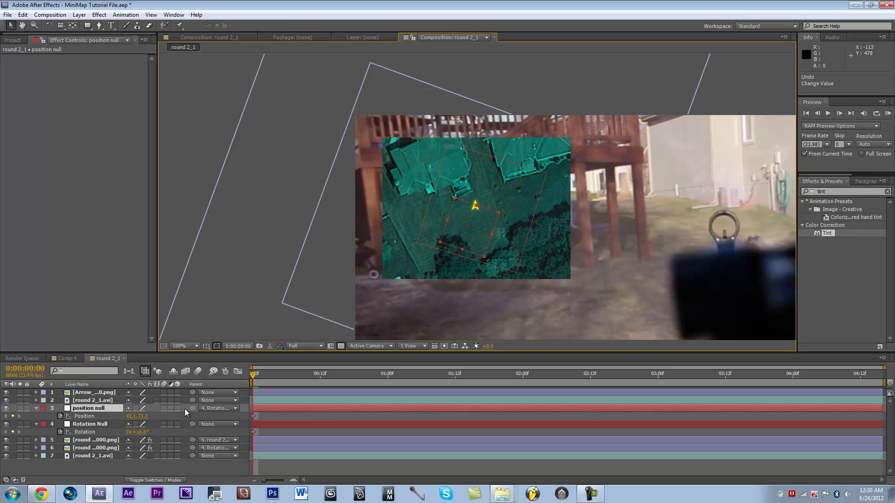
click(111, 440)
click(112, 448)
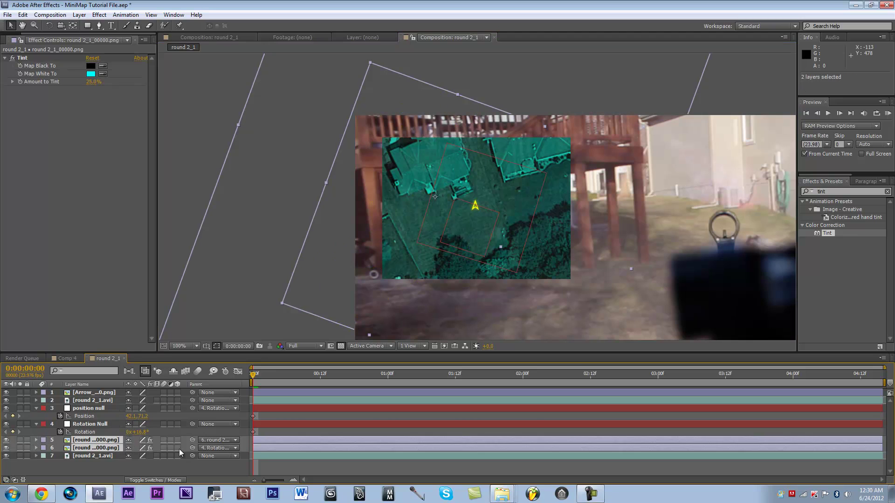
drag(193, 448, 111, 408)
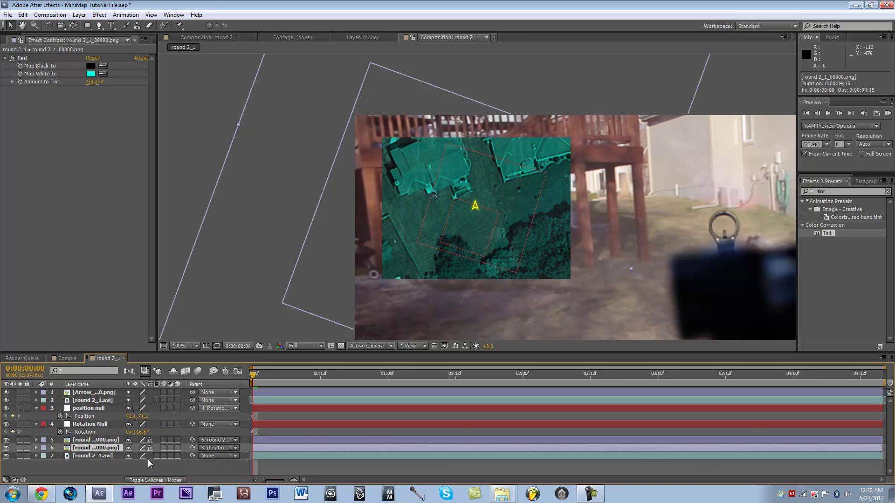
Lower the position null slightly and rotate Rotation Null to 15.4°
click(102, 409)
drag(522, 226, 521, 235)
click(109, 424)
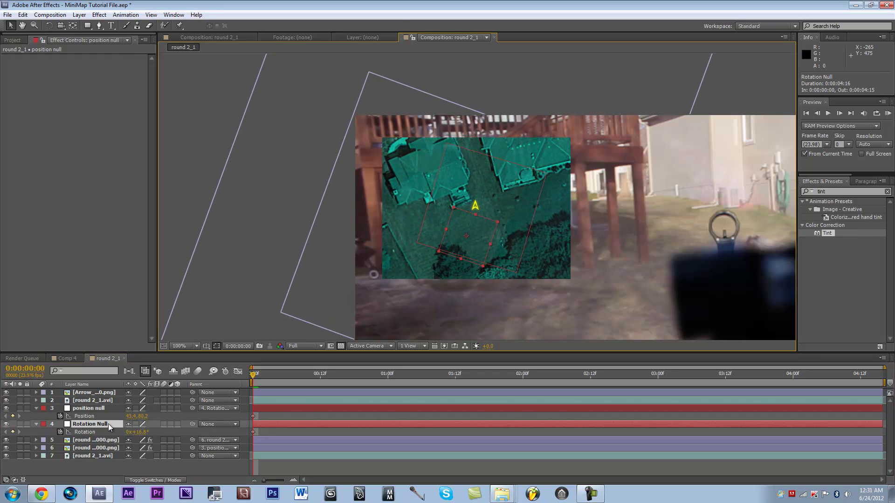
key(w)
drag(505, 195, 329, 335)
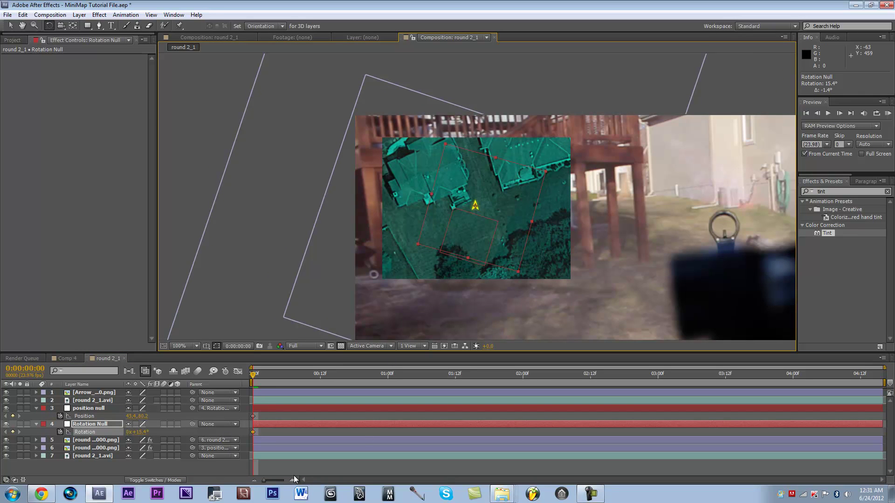
click(105, 408)
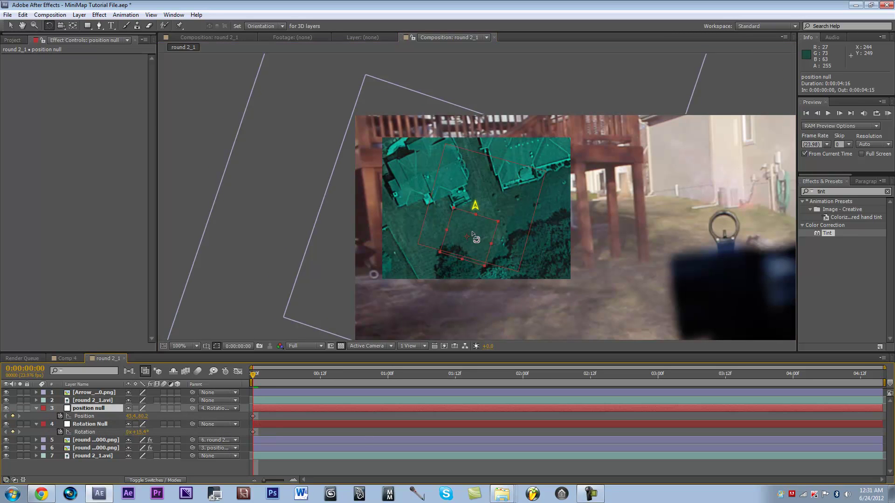
key(v)
key(comma)
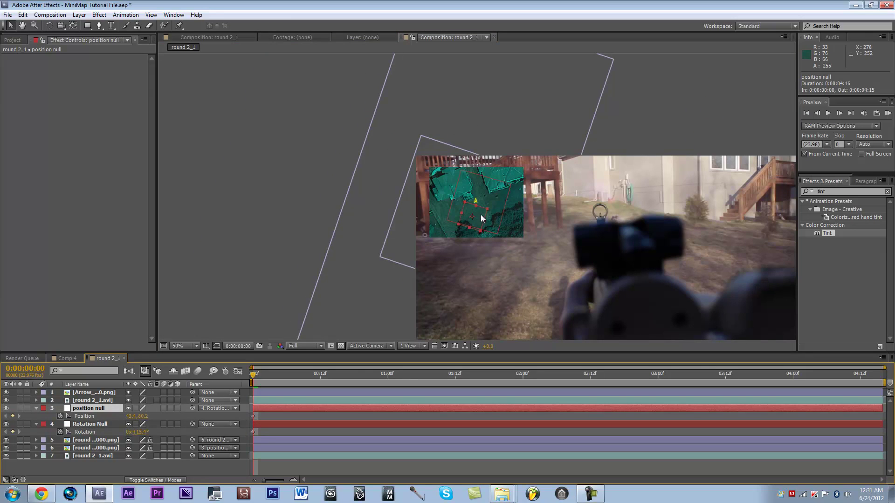
Move position null to about 36.8, 46.2 and set viewer resolution to Half
drag(480, 215, 482, 200)
key(period)
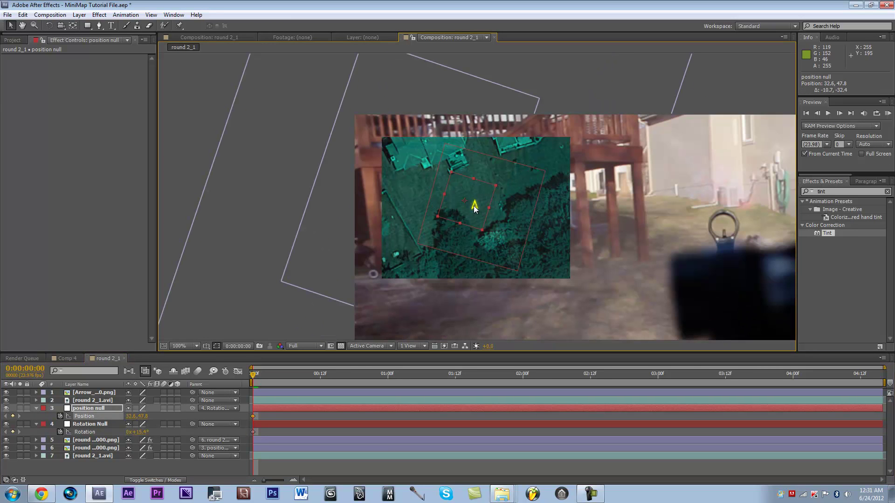
drag(479, 217, 484, 215)
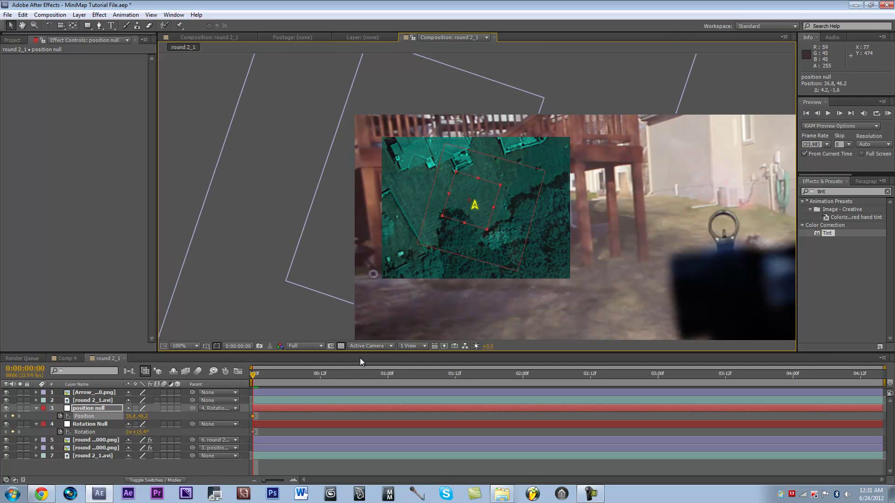
click(296, 348)
click(322, 381)
RAM-preview the clip from the numpad and scrub the footage to check the tilted mini-map
click(163, 470)
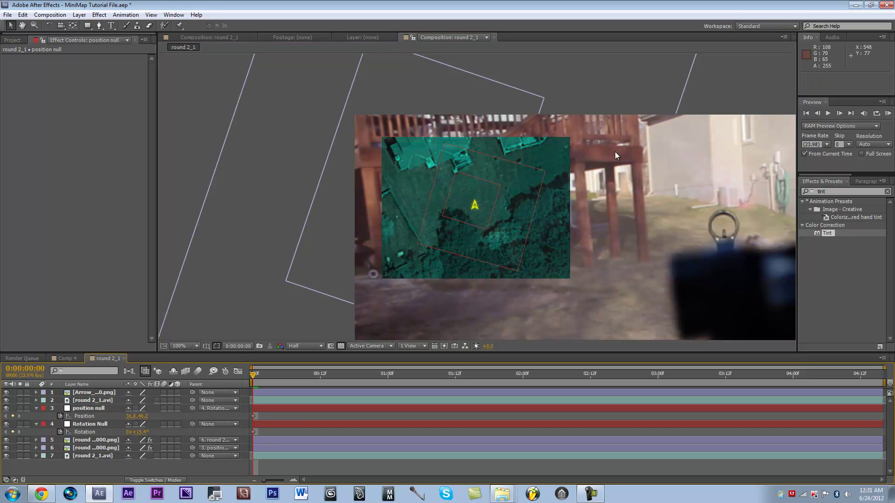
key(comma)
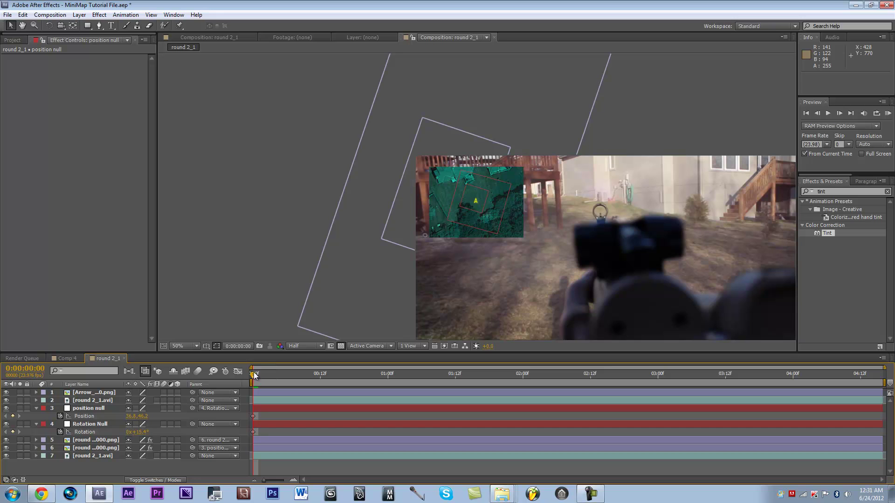
key(KP_0)
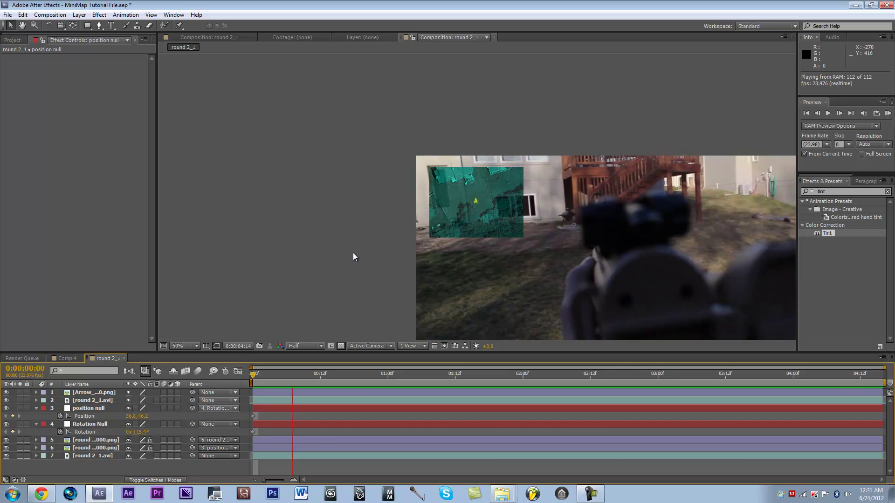
key(space)
drag(251, 376, 781, 402)
drag(684, 402, 247, 397)
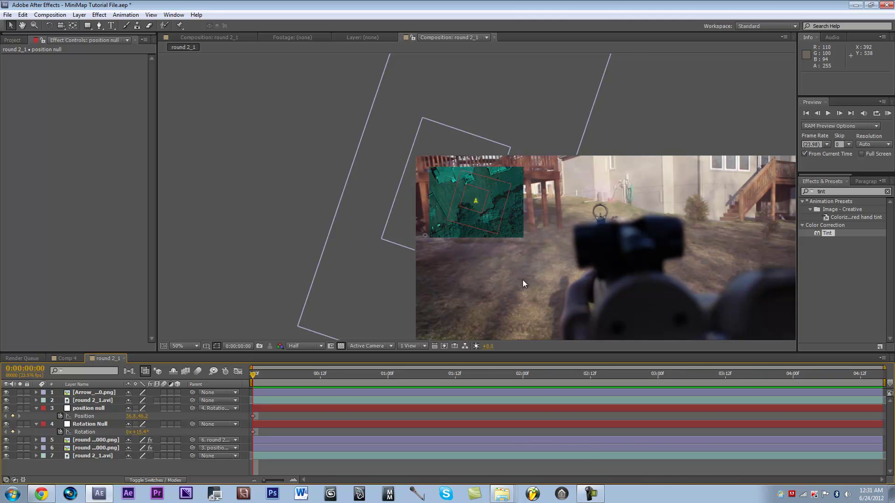
key(space)
drag(526, 271, 469, 214)
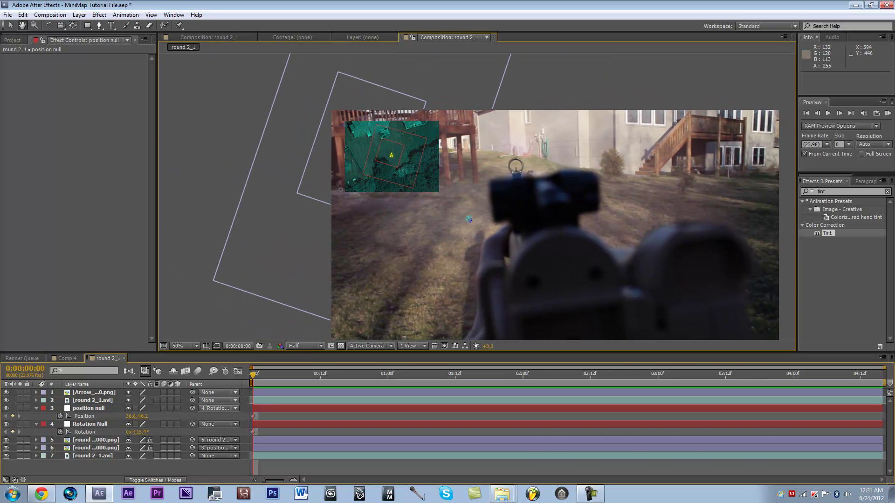
click(95, 423)
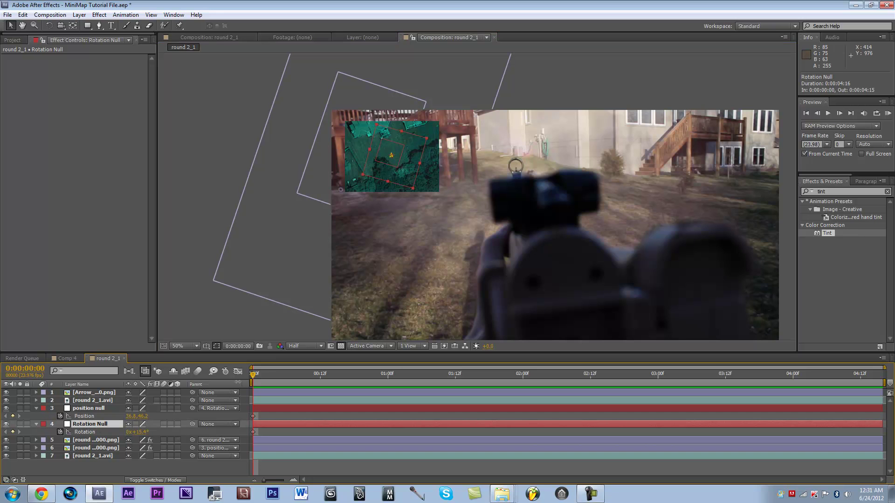
At 1:13, rotate Rotation Null to 70.8° to follow the player's turn
drag(253, 375, 461, 373)
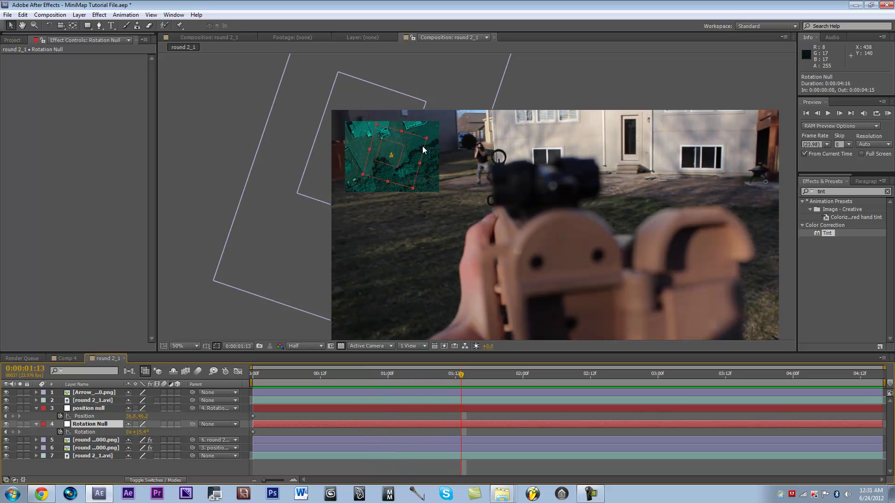
key(w)
drag(415, 144, 420, 177)
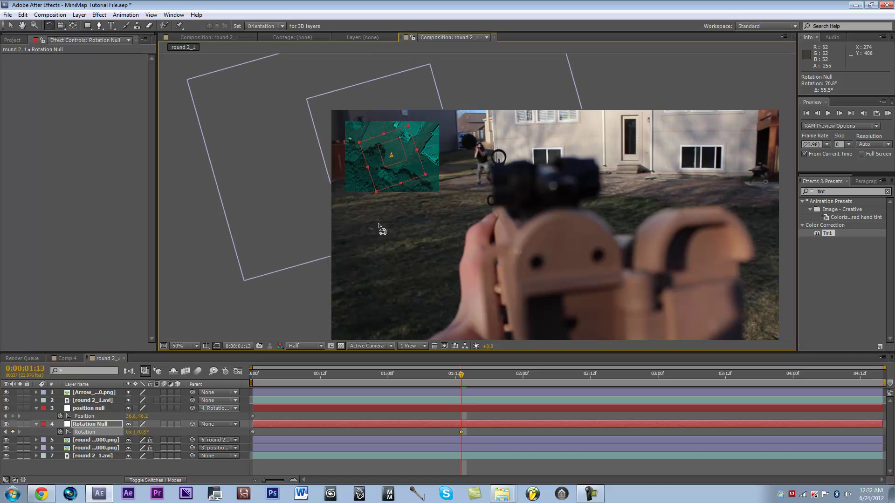
Shift position null at 1:13 so the map tracks the player's movement
click(107, 410)
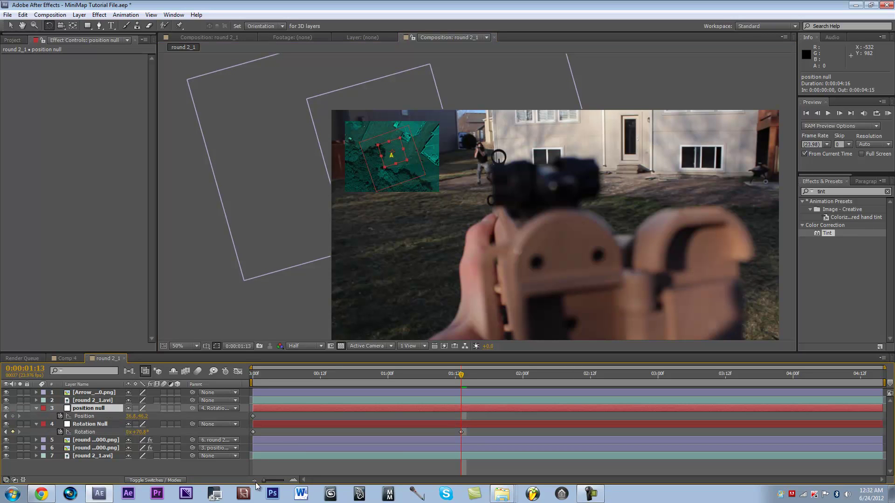
click(105, 425)
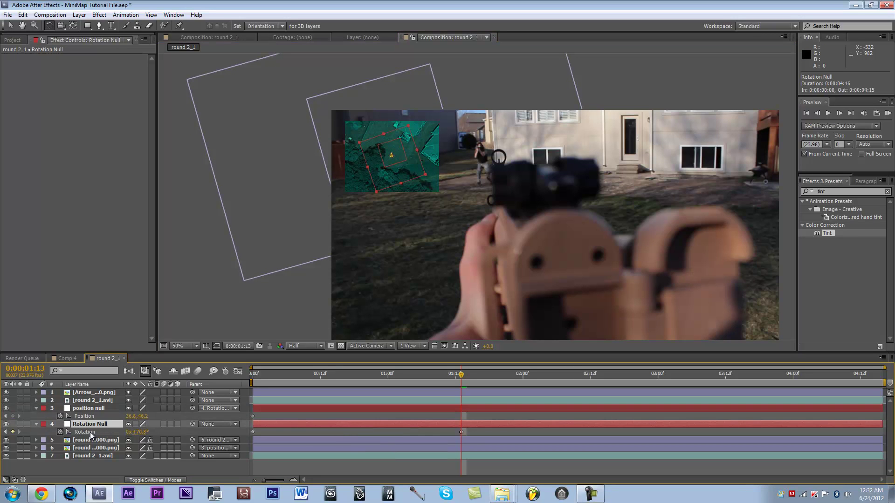
click(96, 409)
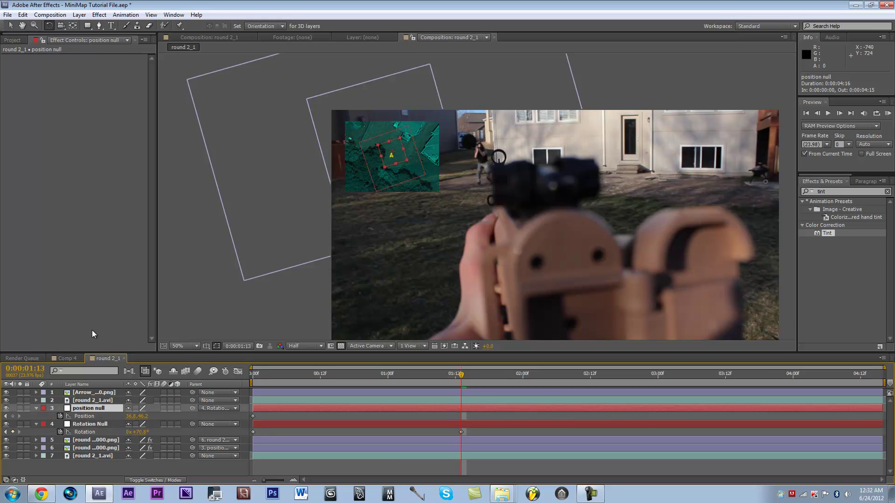
key(v)
drag(396, 153, 400, 160)
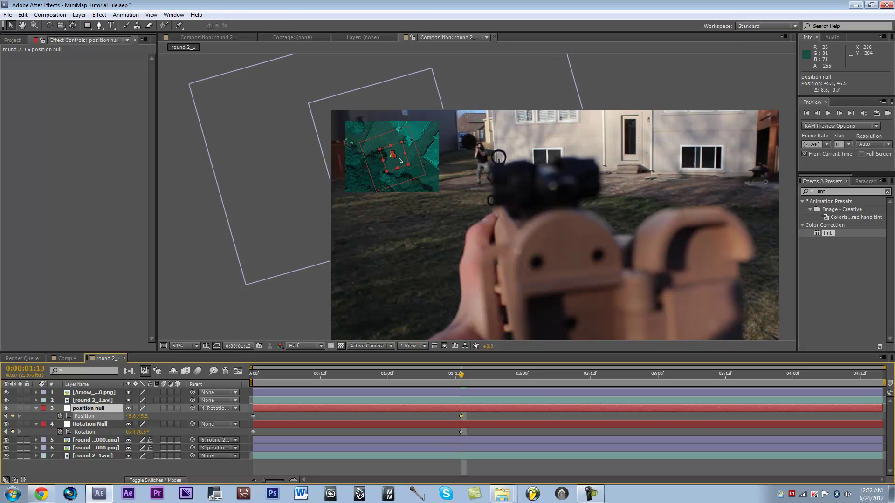
drag(470, 376, 476, 396)
click(221, 471)
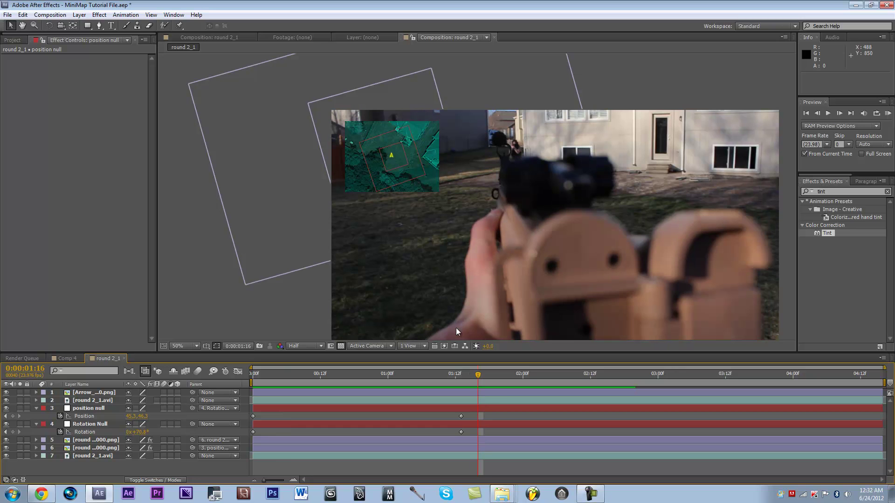
Rotate Rotation Null a few more degrees, reaching 81° a few frames later
click(111, 425)
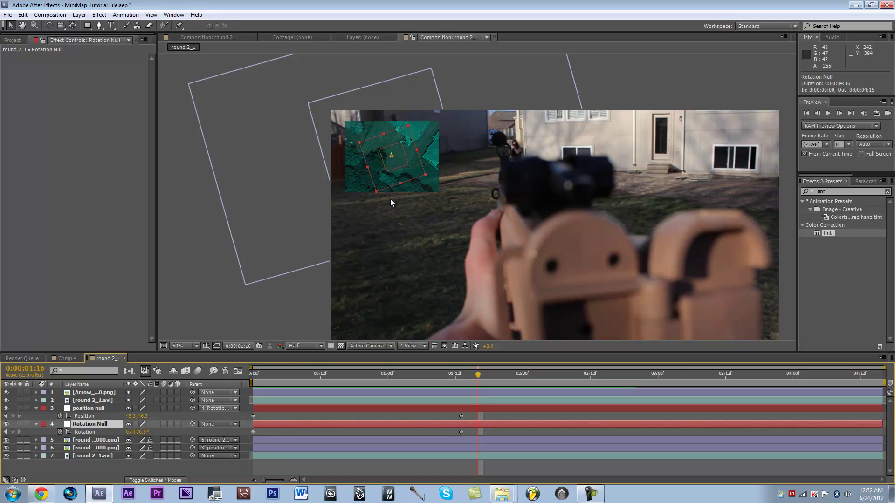
key(w)
drag(412, 169, 416, 172)
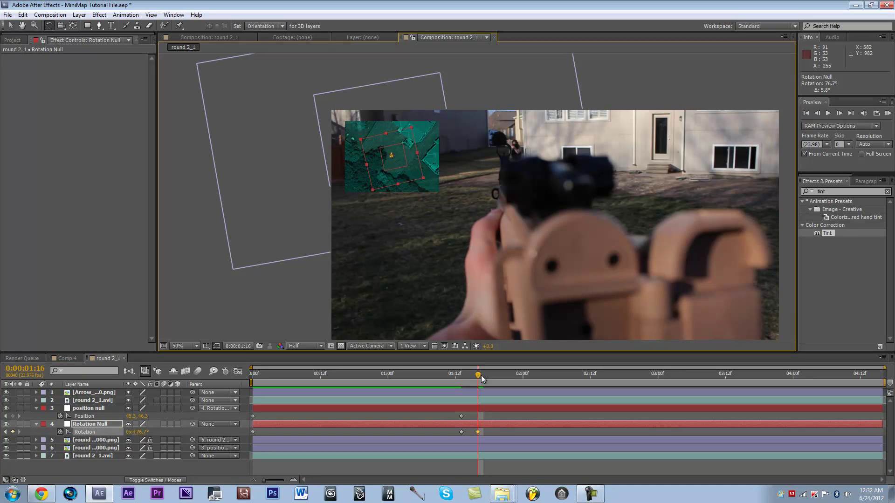
key(space)
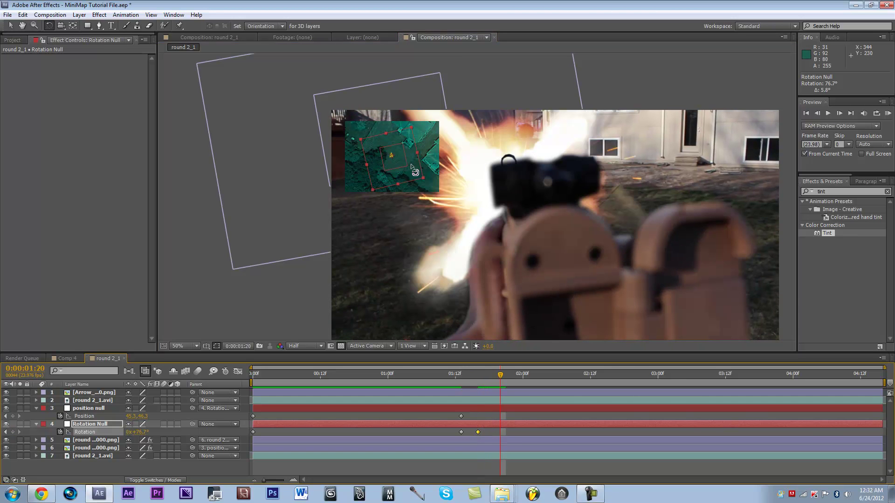
drag(415, 172, 414, 174)
Keyframe Rotation Null at 75.5° (2:03), 68.3° (2:08) and 65.3° (2:12)
drag(507, 380, 542, 385)
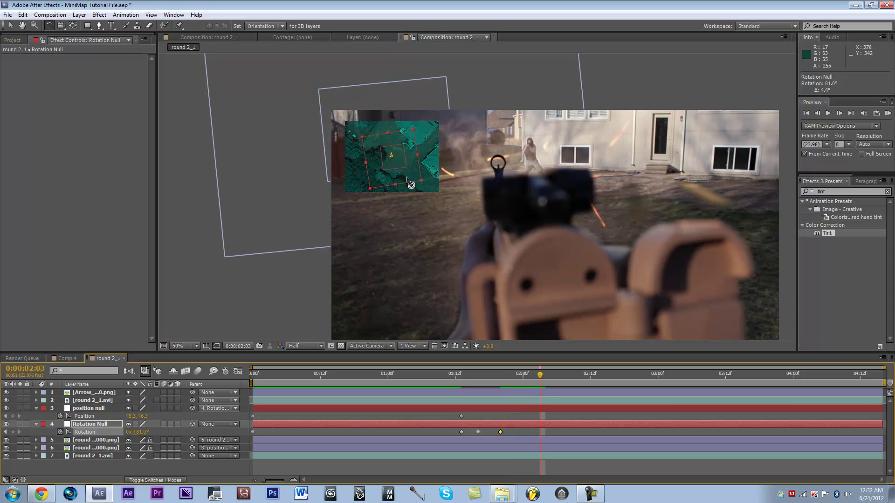
drag(414, 172, 416, 171)
drag(540, 376, 568, 383)
drag(417, 170, 419, 167)
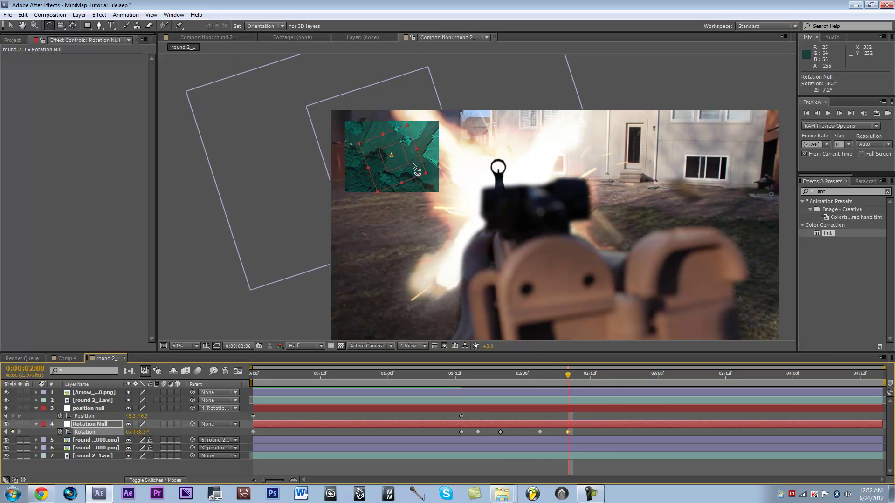
drag(568, 378, 590, 377)
drag(411, 168, 409, 170)
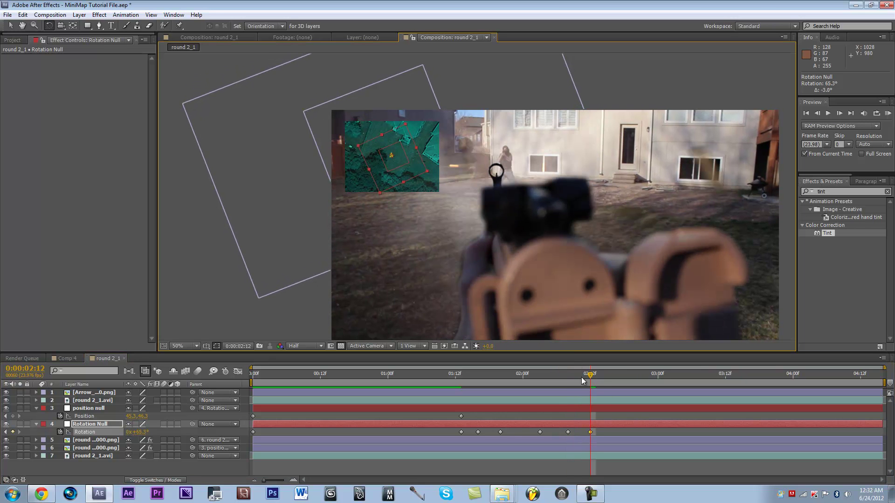
drag(590, 377, 241, 394)
At 2:12, slide position null so the map keeps tracking the player
click(230, 466)
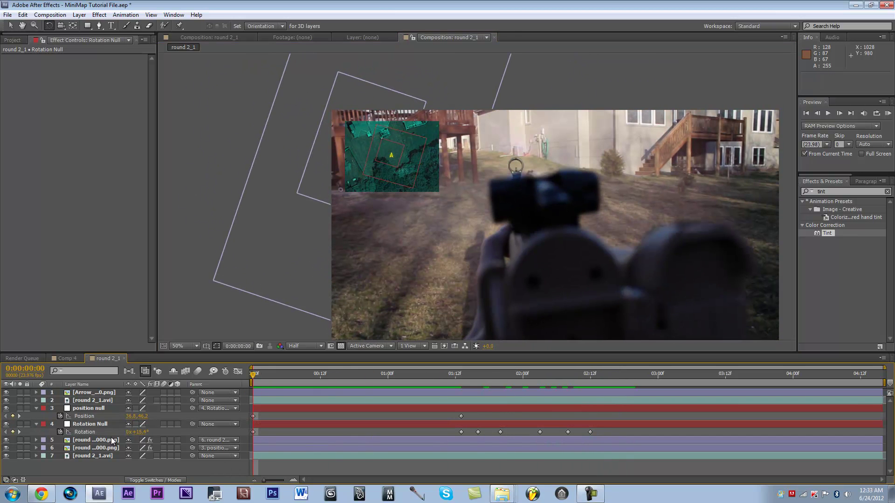
click(100, 410)
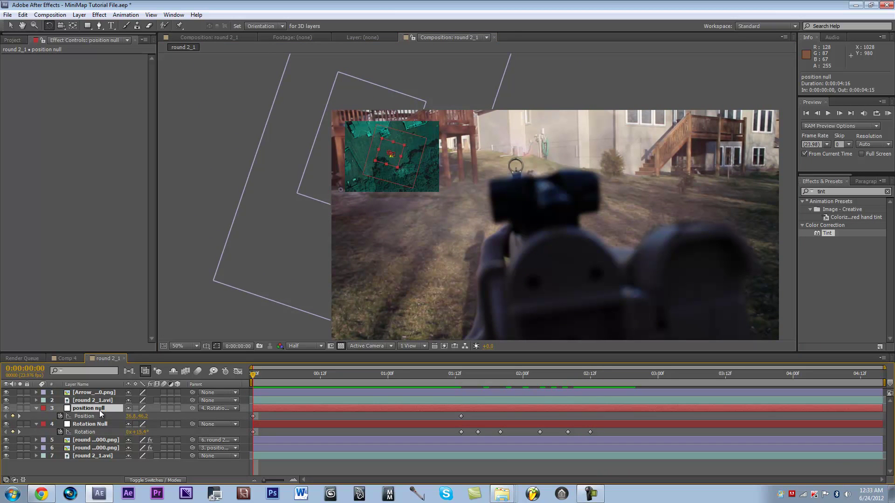
scroll(373, 158, up, 2)
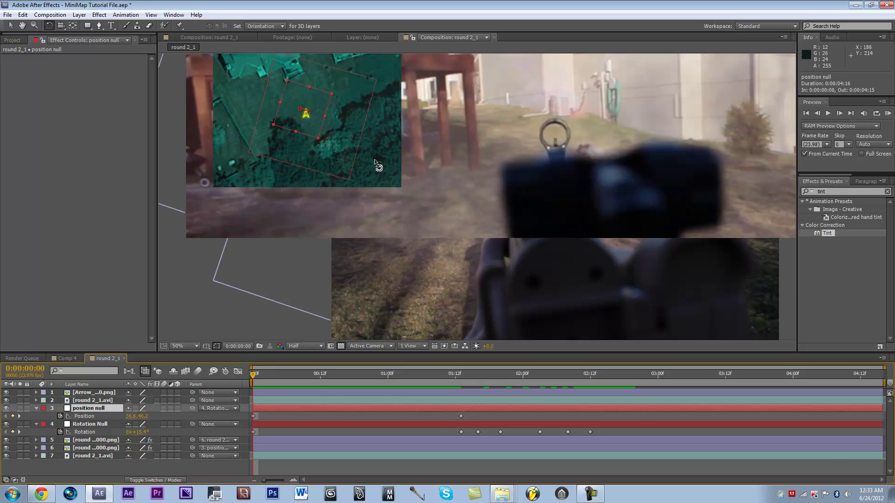
drag(365, 166, 507, 272)
key(w)
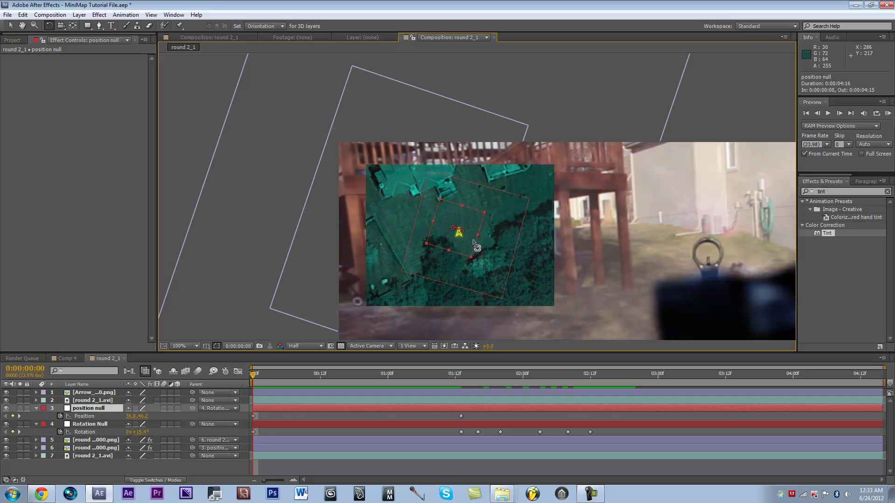
drag(456, 383, 591, 381)
key(v)
drag(477, 244, 483, 268)
Rotate the satellite map about 86° and rewind the playhead to the start
key(w)
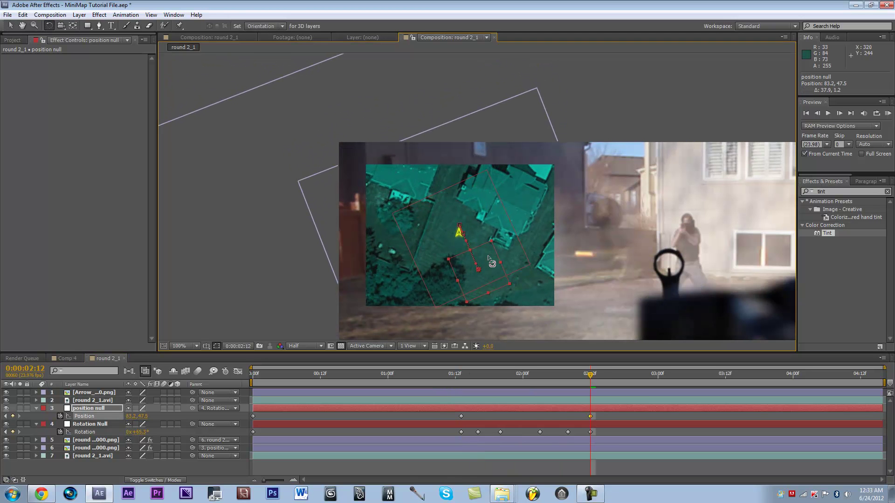
drag(491, 262, 466, 296)
click(169, 466)
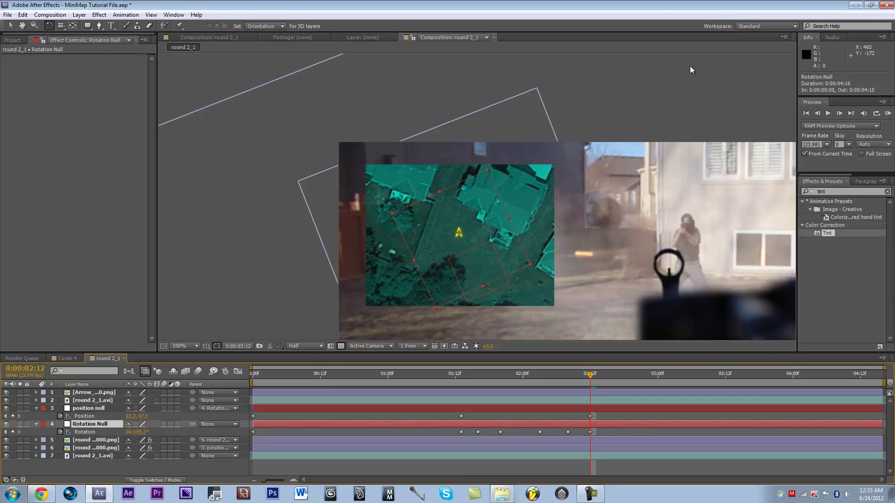
key(comma)
drag(252, 375, 523, 382)
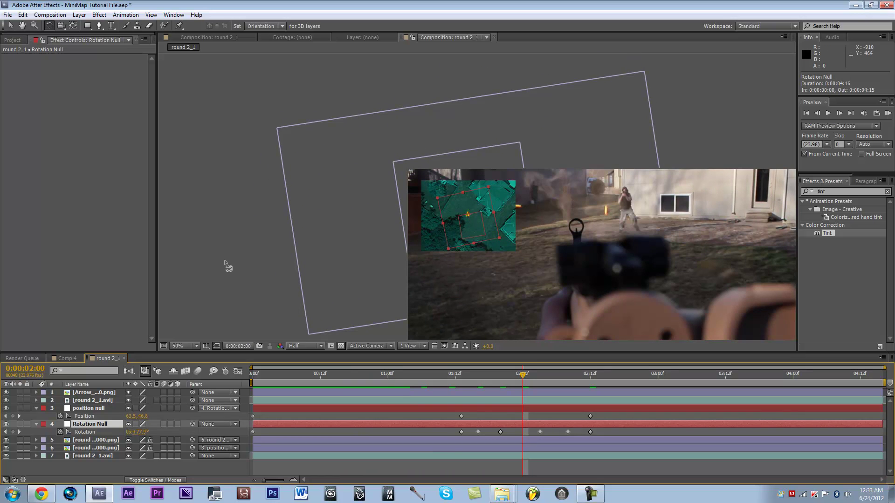
Drop the Red Dot image into the composition and shrink it to about 7%
drag(267, 374, 252, 374)
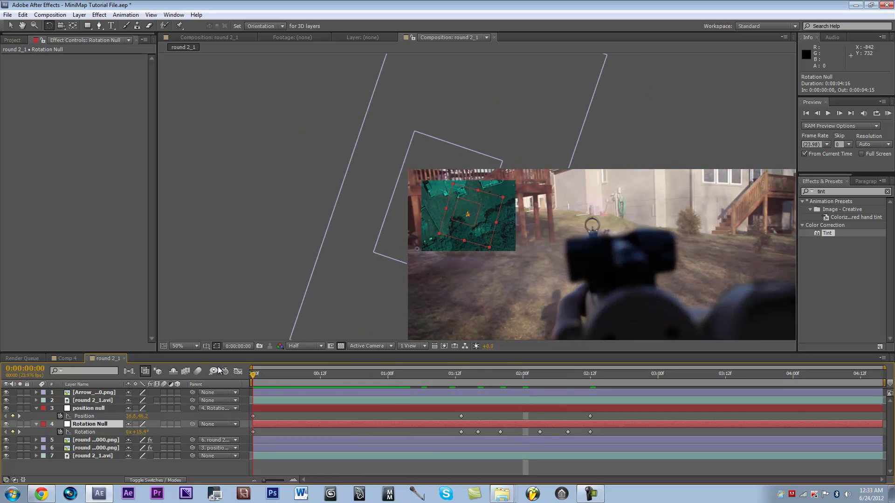
click(13, 40)
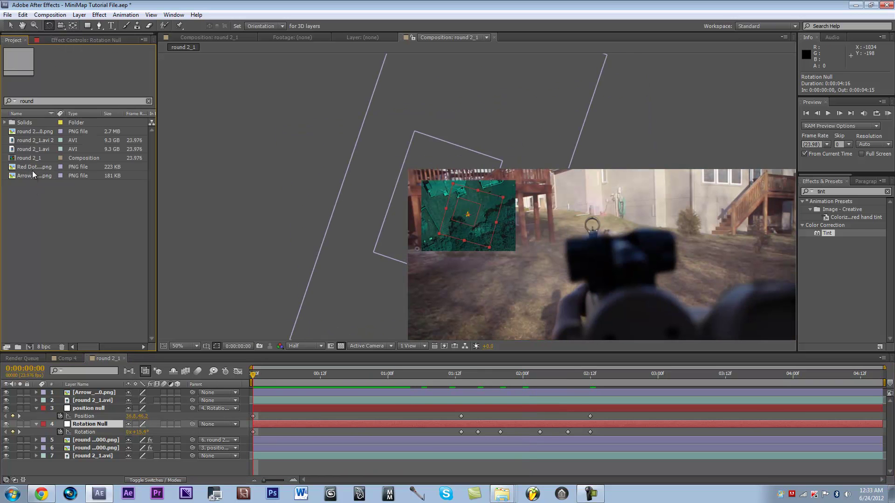
drag(34, 167, 91, 400)
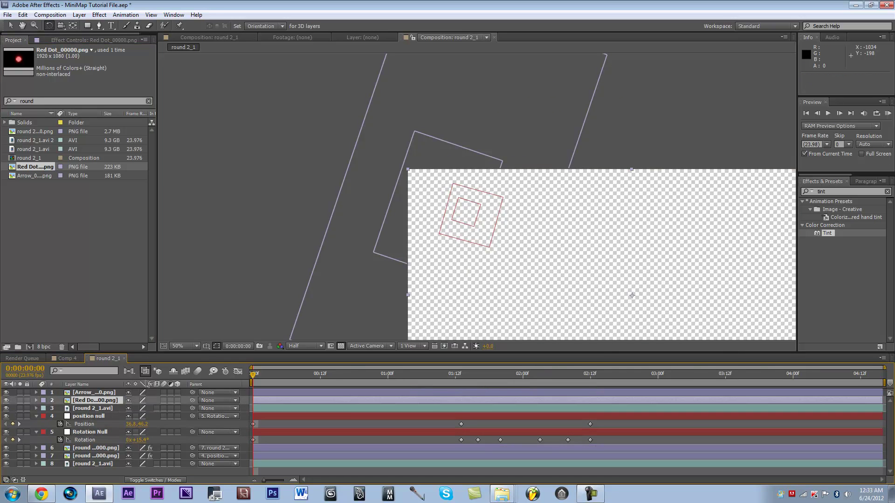
scroll(586, 259, down, 4)
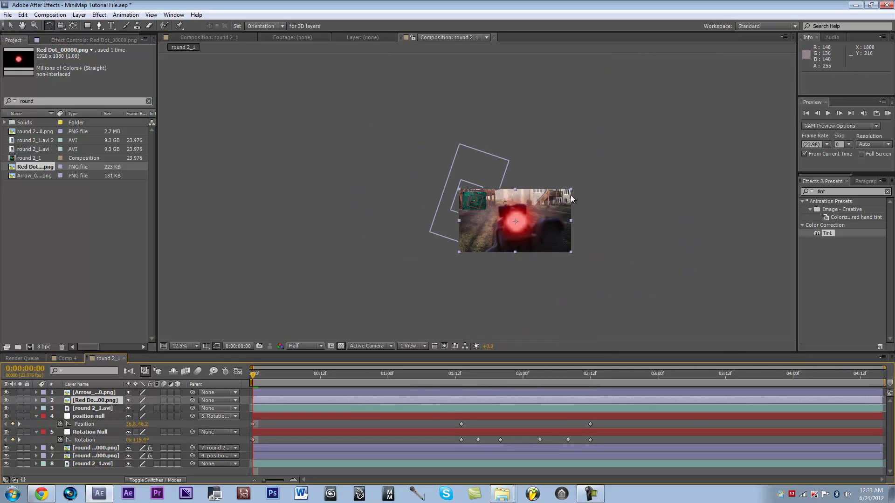
key(v)
drag(571, 189, 520, 218)
Move the red dot onto the mini-map and parent it to position null
scroll(519, 218, up, 4)
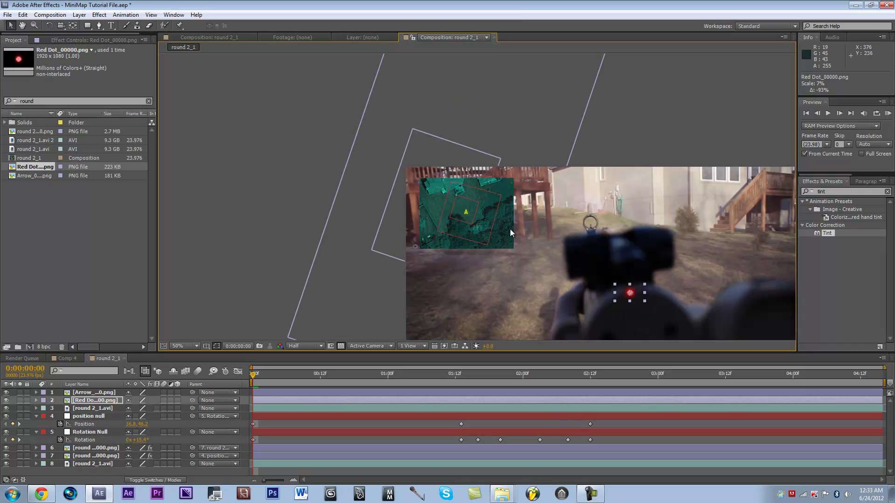
drag(625, 294, 391, 202)
scroll(448, 204, up, 2)
drag(192, 400, 107, 415)
drag(255, 375, 409, 380)
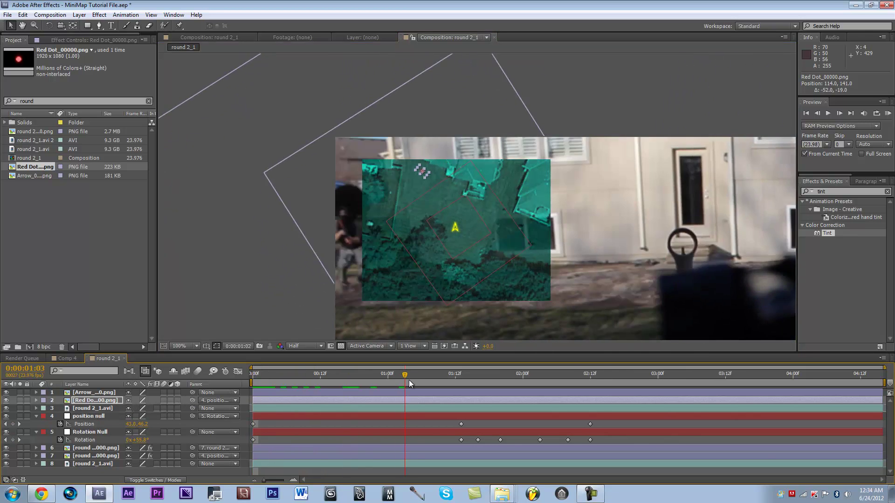
click(258, 227)
key(period)
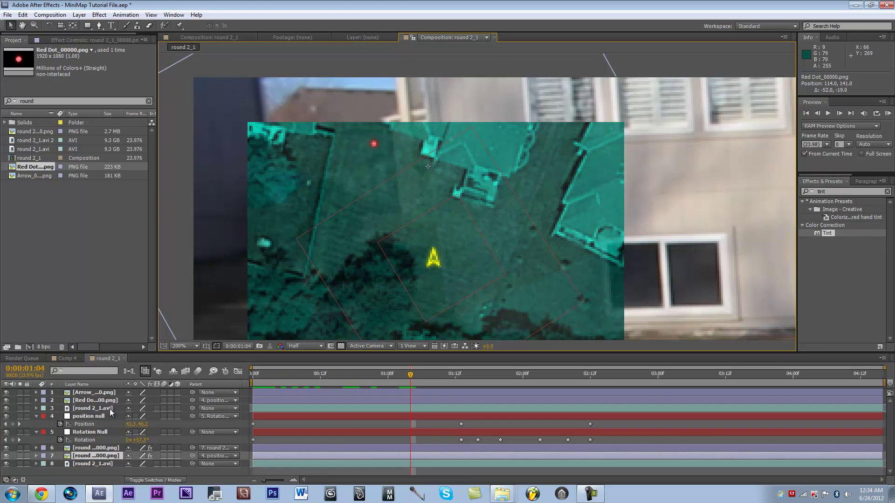
Keyframe the red dot's Position at the start and at a new spot at 1:11
click(111, 400)
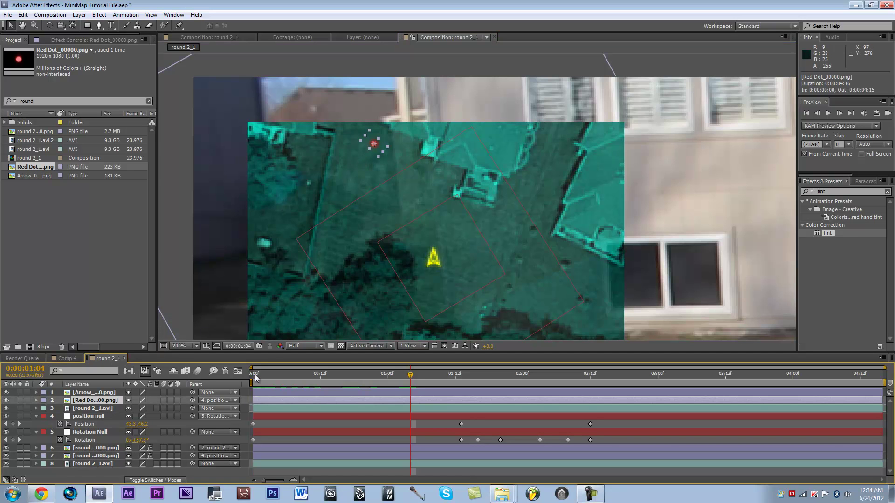
key(Home)
key(p)
click(61, 409)
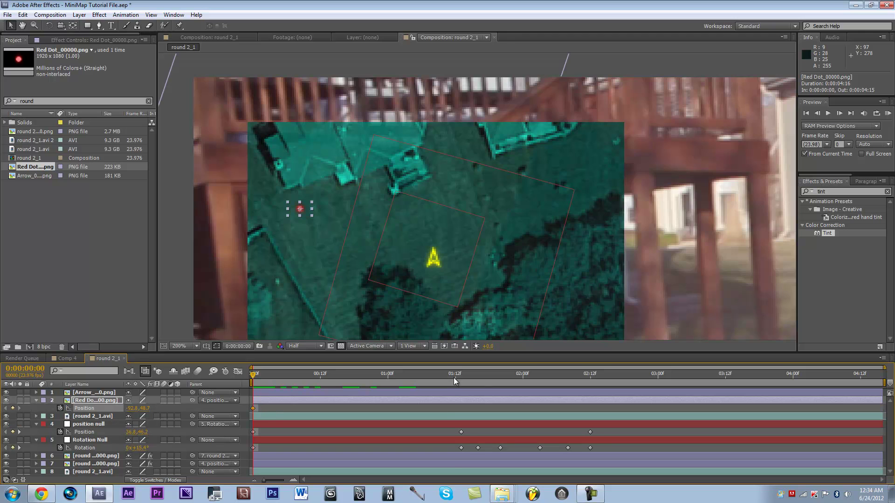
click(451, 376)
key(comma)
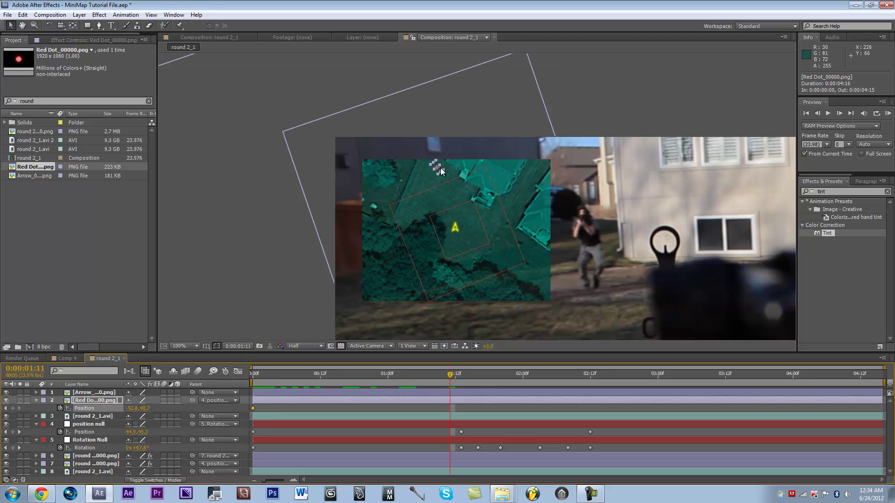
drag(438, 168, 442, 180)
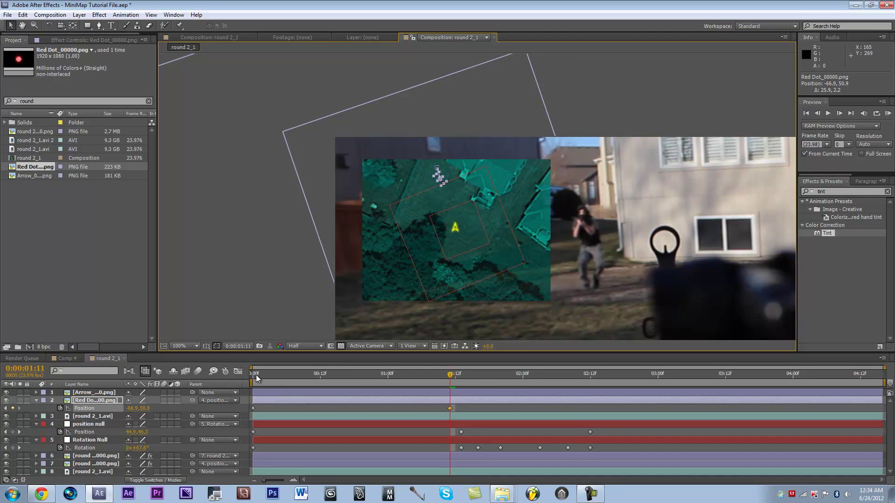
click(256, 374)
drag(259, 376, 354, 375)
click(445, 245)
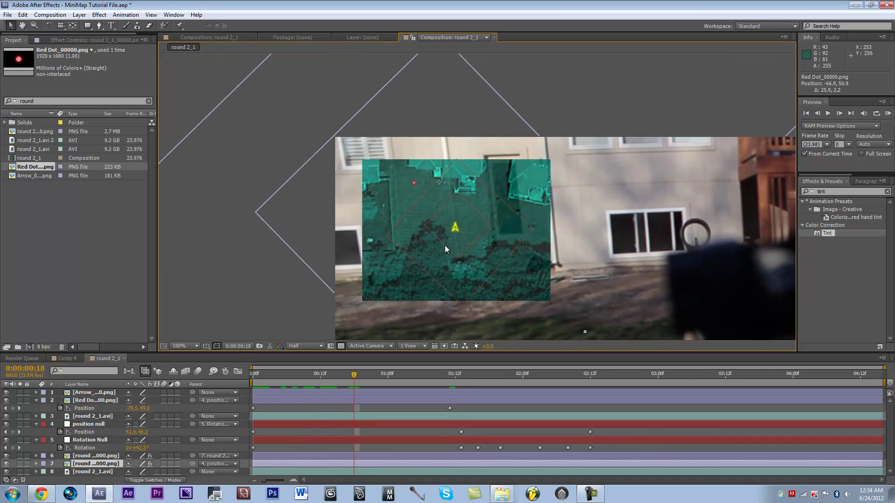
Reduce the red dot's Scale to about 2.4%
click(113, 403)
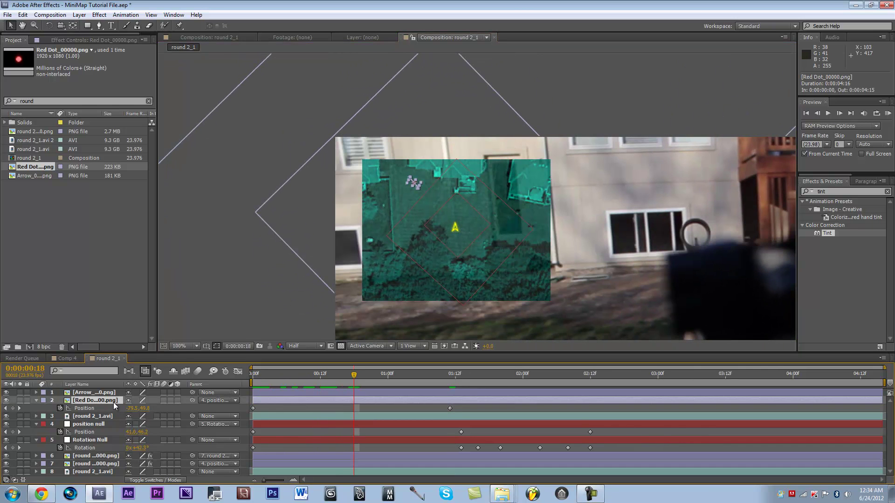
key(s)
drag(141, 410, 138, 408)
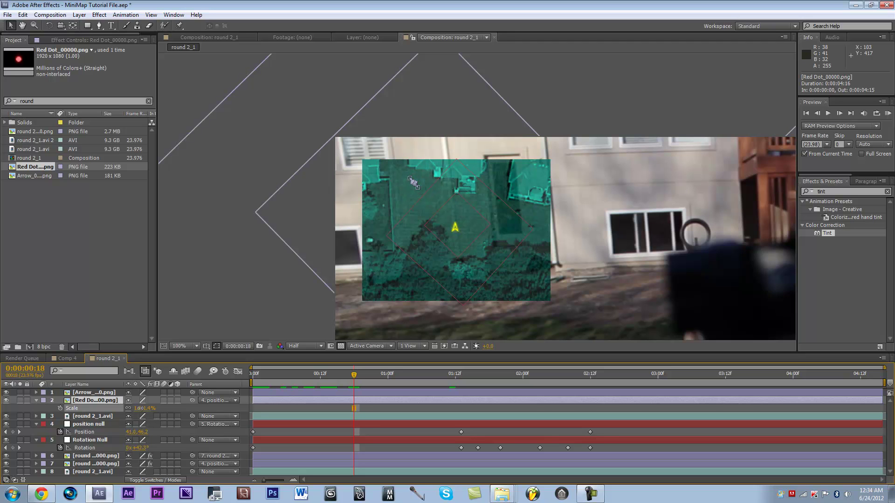
click(119, 450)
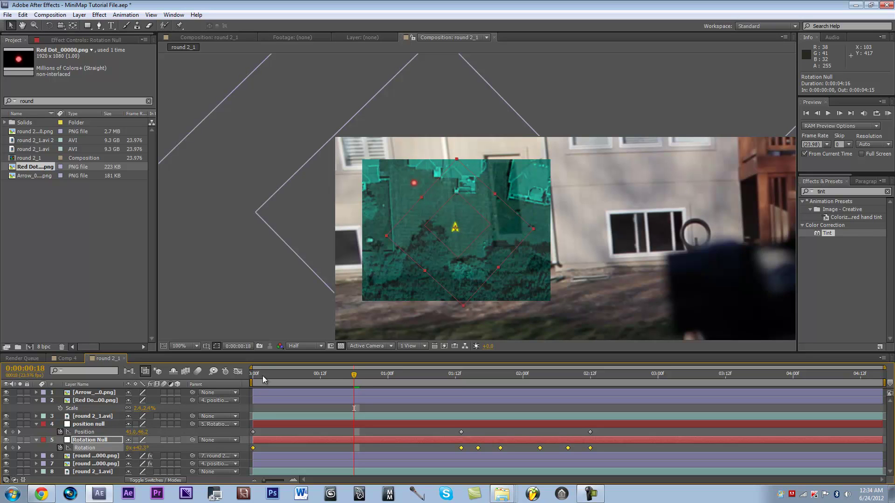
Delete position null's final Position keyframe after previewing the opening frames
drag(254, 375, 334, 374)
key(Home)
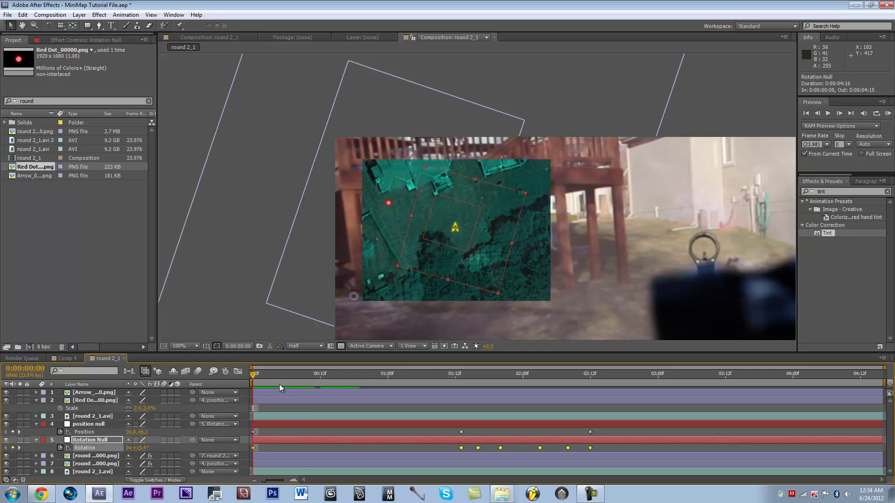
drag(257, 374, 459, 357)
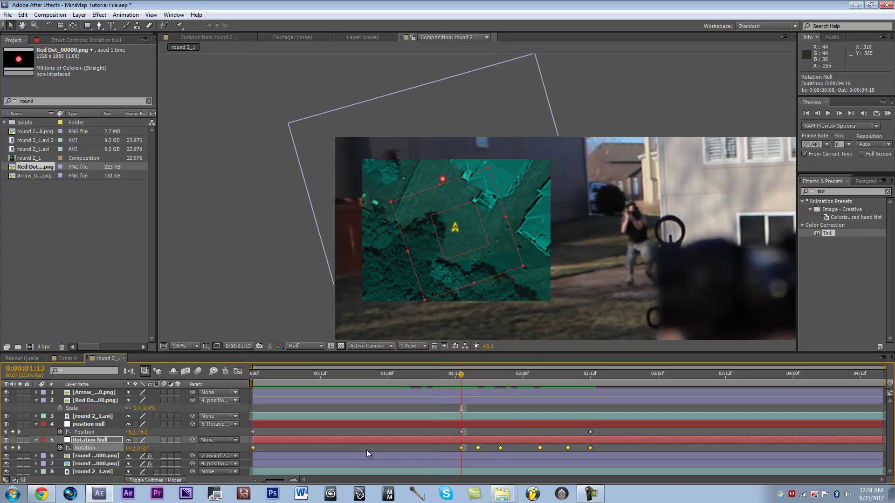
click(591, 432)
key(Delete)
Preview the minimap animation around 2:04, then return to the start
drag(478, 374, 545, 376)
key(space)
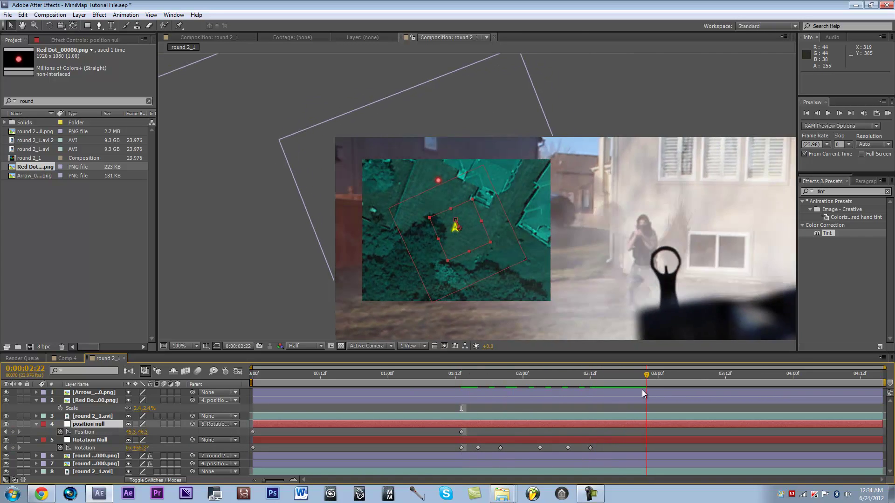
click(477, 374)
key(Home)
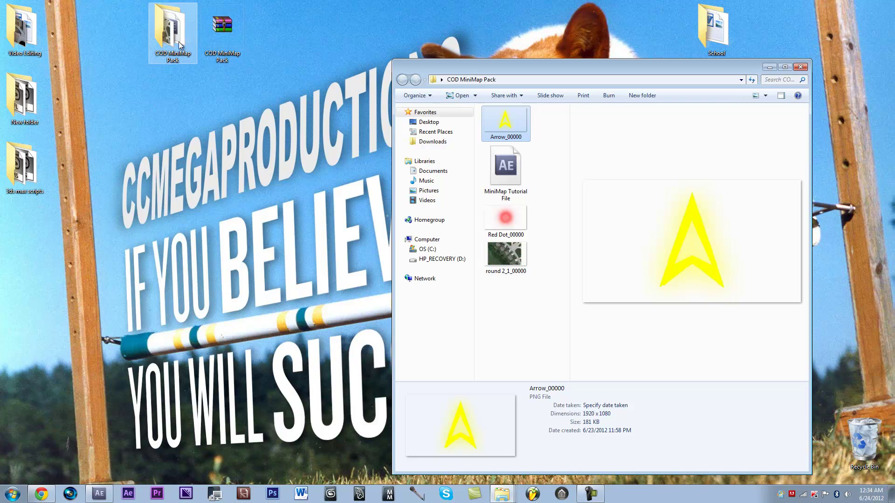
Close the COD MiniMap Pack folder and minimize the YouTube browser window
click(524, 201)
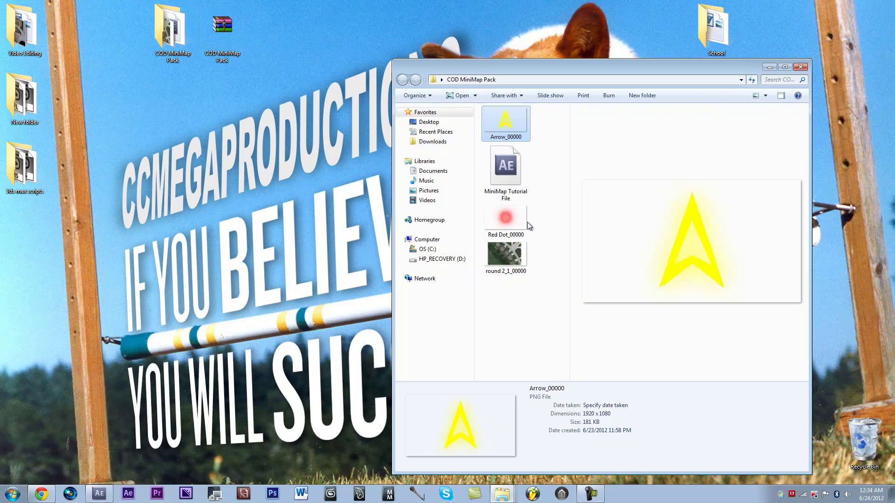
click(800, 67)
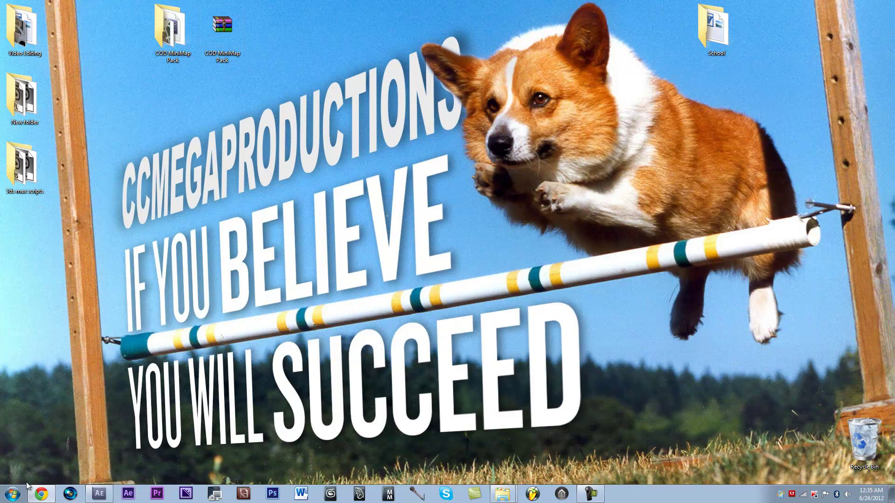
click(33, 497)
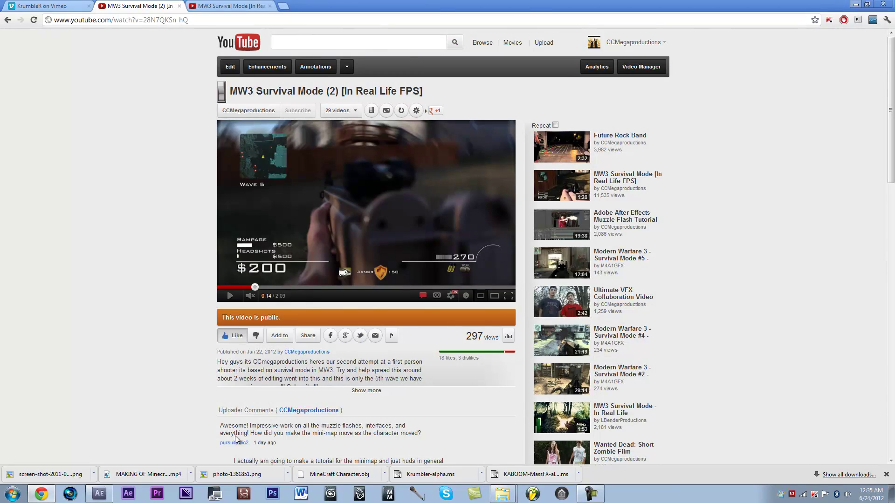
click(855, 6)
Set the viewer magnification to Fit up to 100% and deselect position null
click(92, 497)
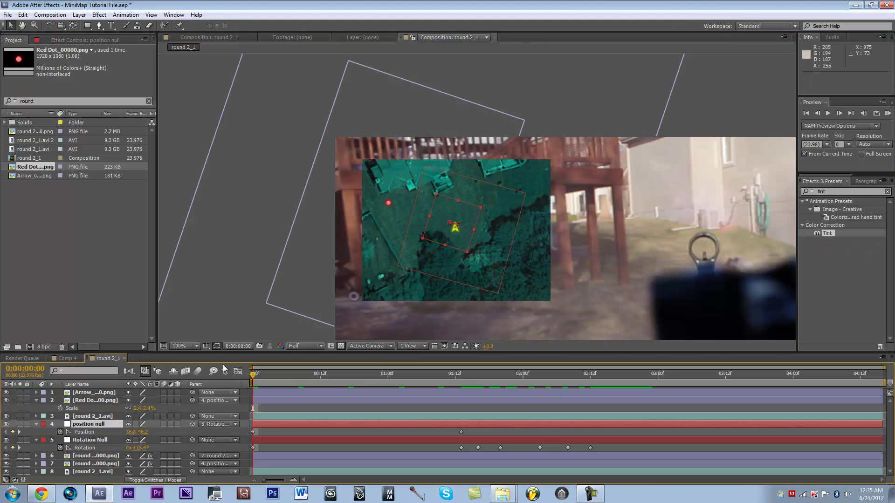
click(194, 346)
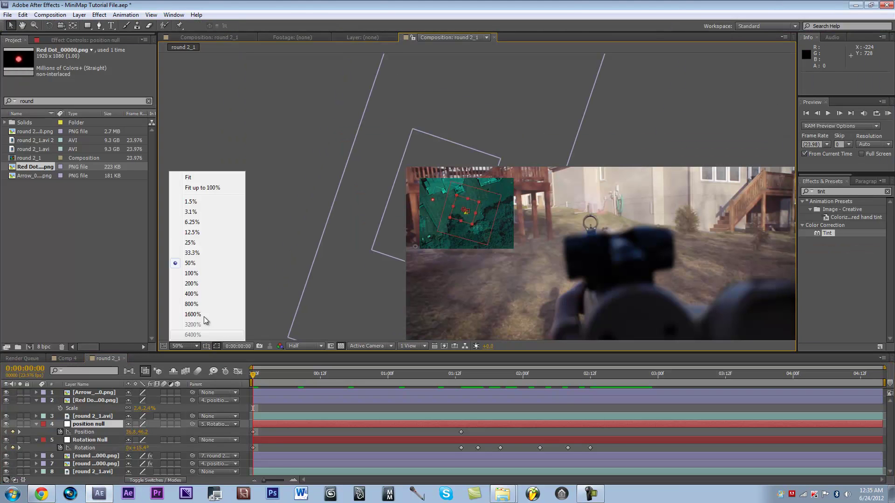
click(202, 186)
click(185, 313)
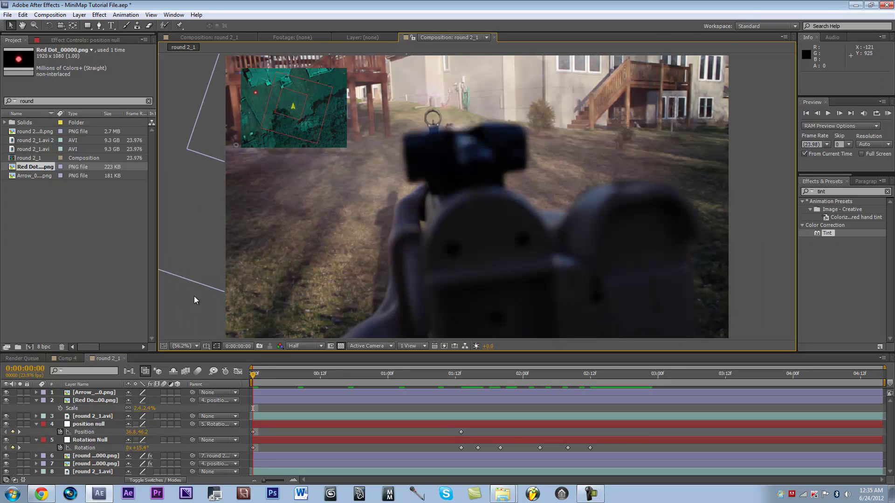